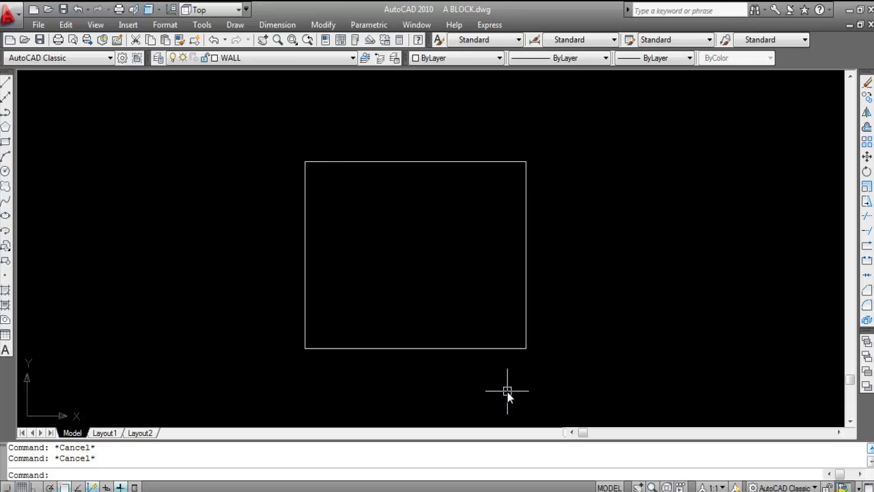
Chamfer the rectangle's upper-left corner with both chamfer distances set to 2', picking the left edge first and the upper edge second
type("CHA")
left_click(323, 24)
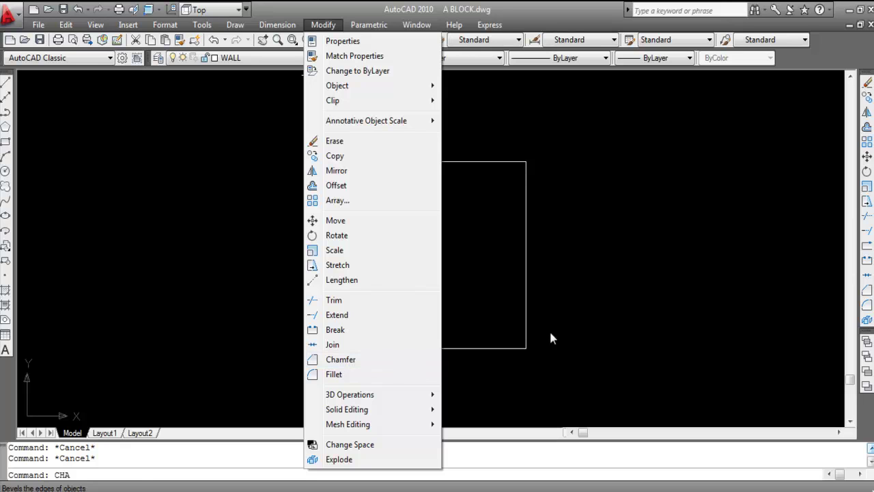
left_click(676, 306)
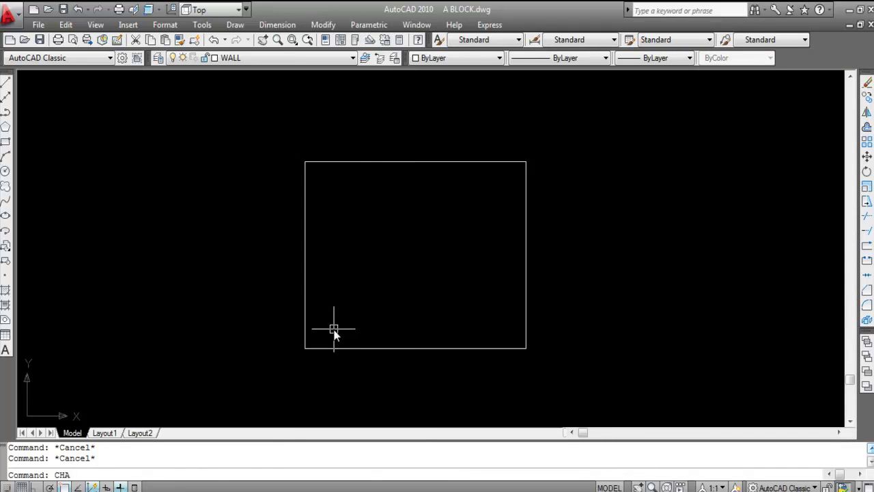
key("Return")
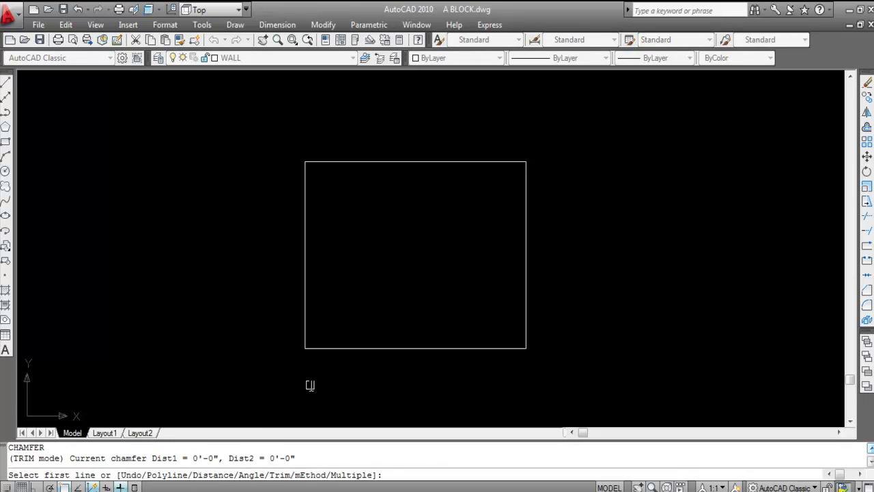
type("D")
key("Return")
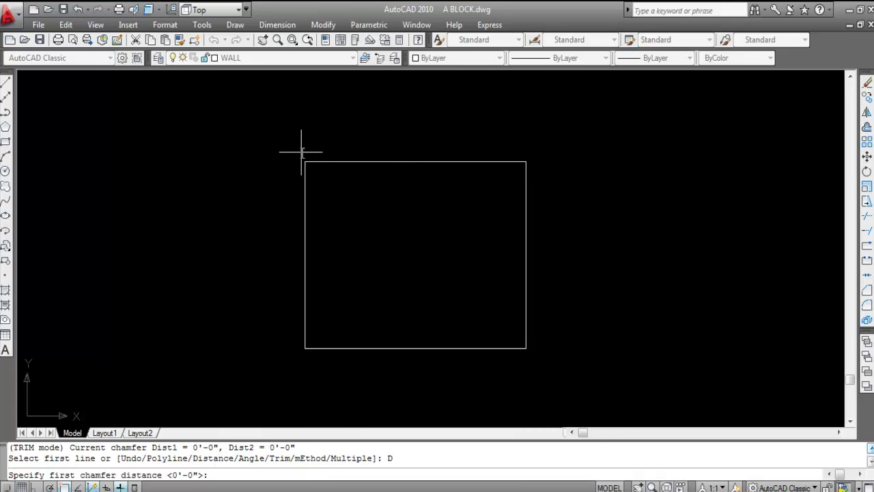
scroll(304, 153, "up", 2)
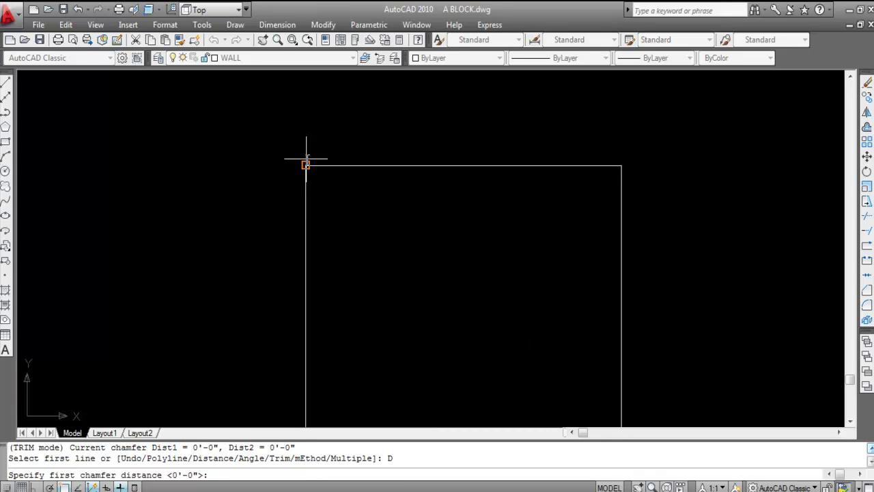
scroll(306, 162, "down", 1)
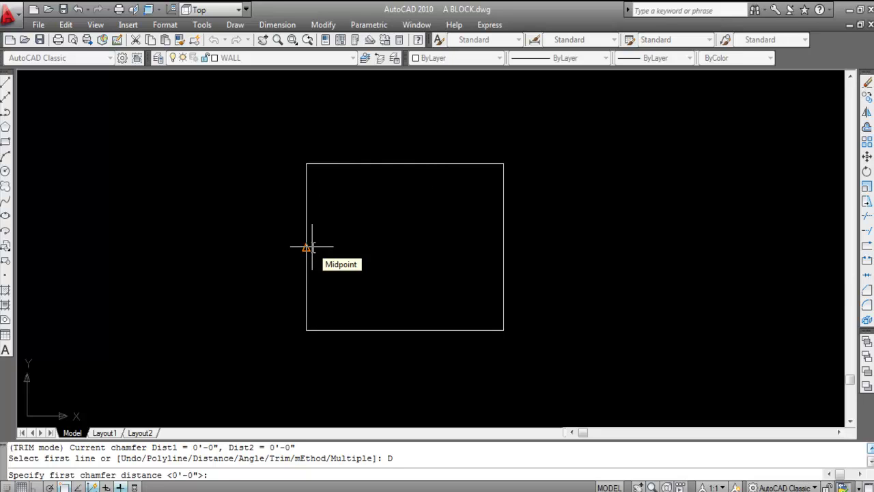
type("2'")
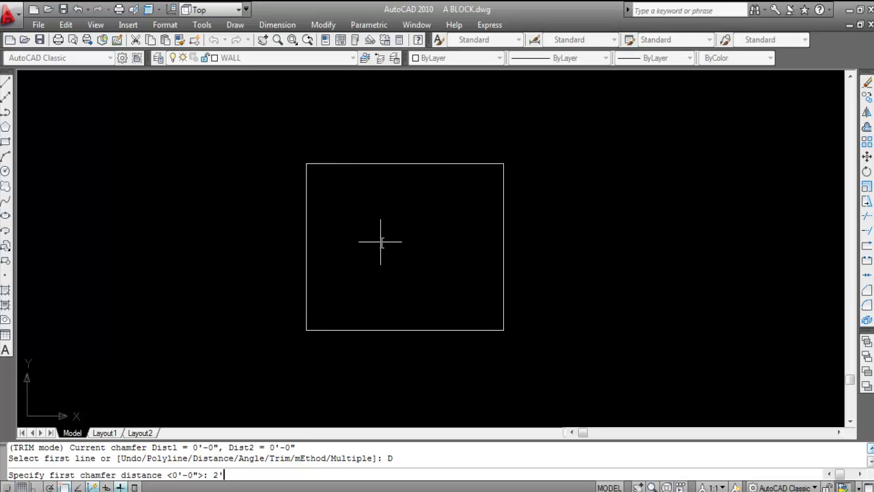
key("Return")
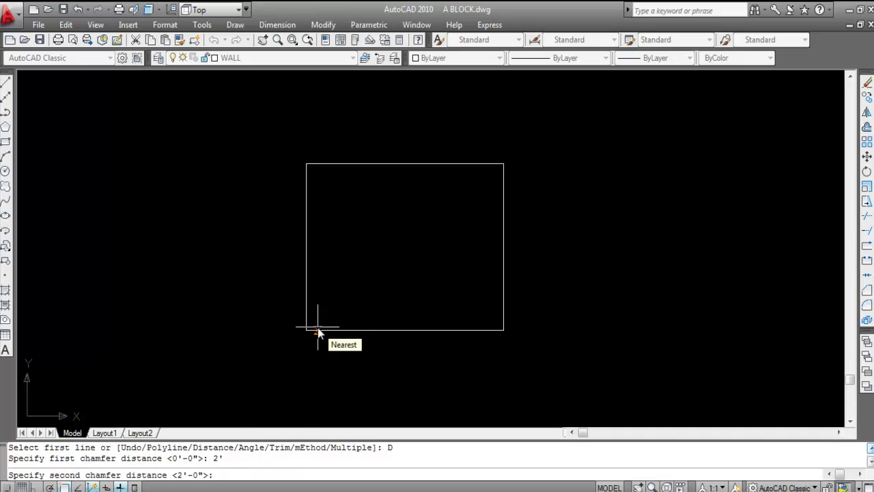
type("2'")
key("Return")
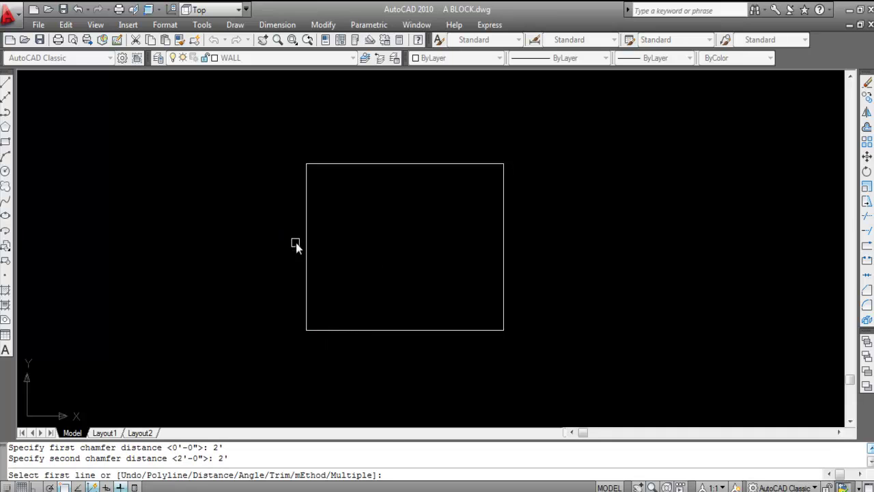
left_click(305, 198)
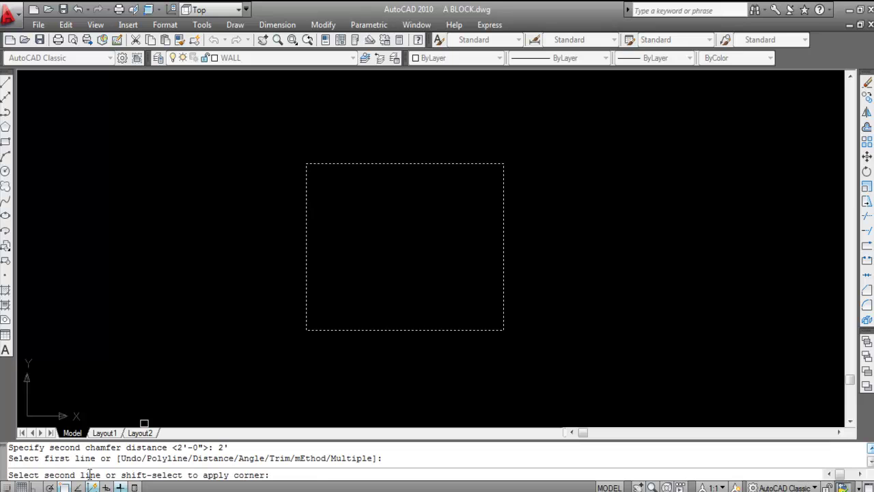
left_click(347, 164)
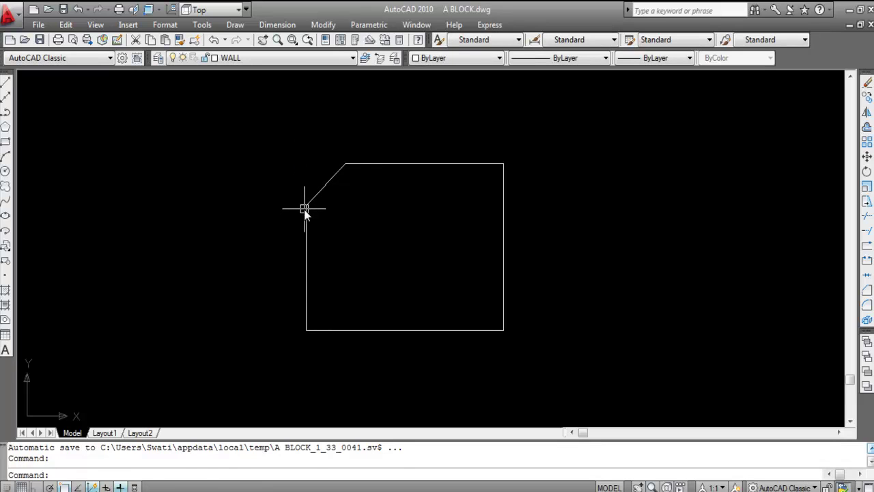
With Ortho on, draw a vertical and a horizontal helper line from the upper-left chamfer's endpoints, crossing at the original corner
mouse_move(305, 210)
type("L")
key("Return")
left_click(306, 203)
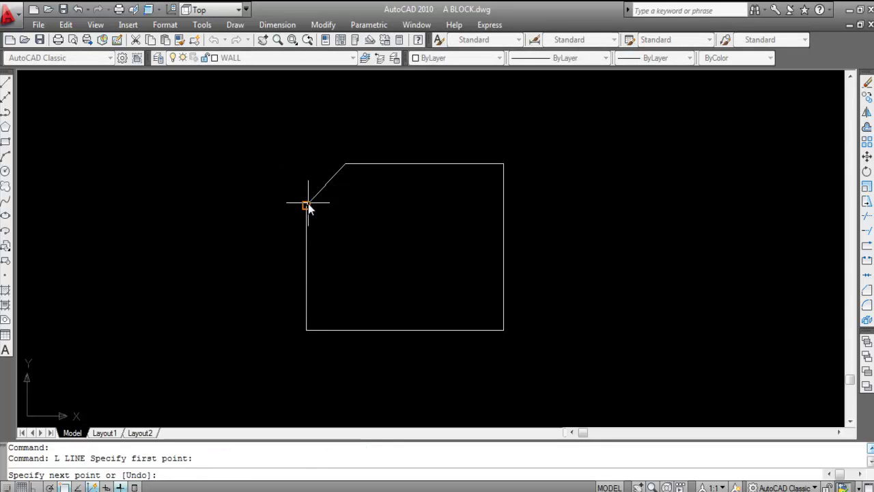
key("F8")
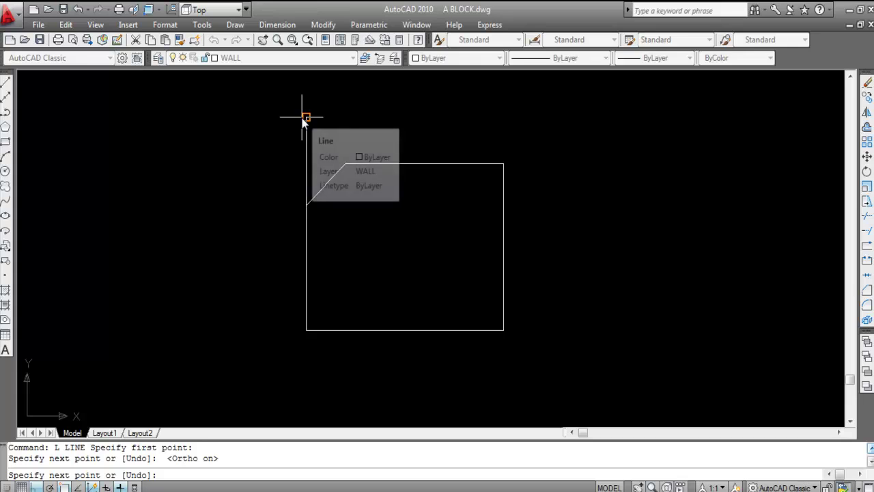
key("Return")
key("Return")
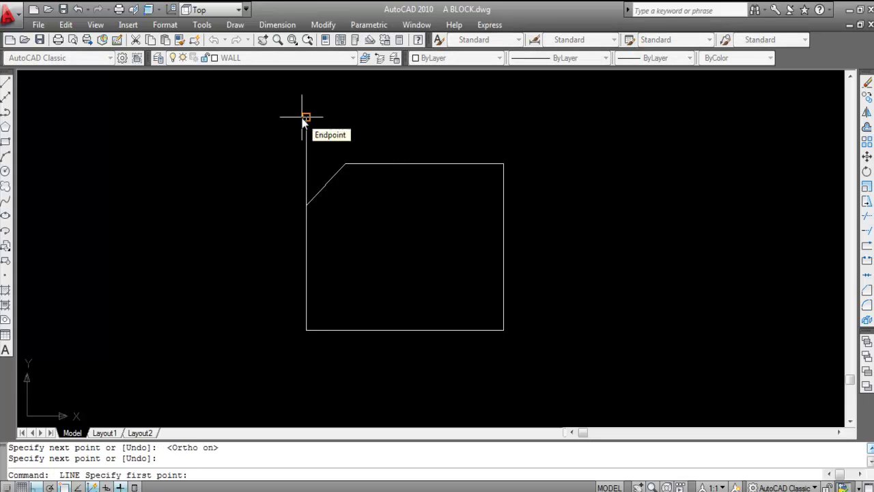
left_click(345, 164)
left_click(219, 164)
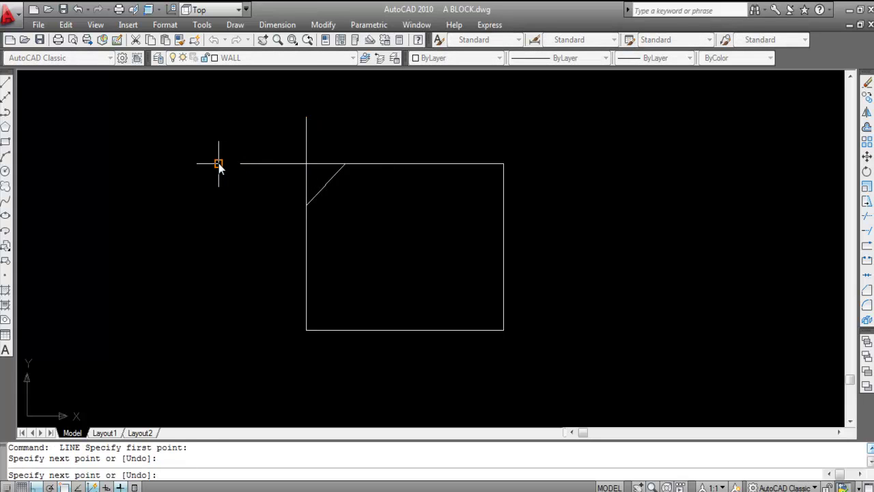
key("Escape")
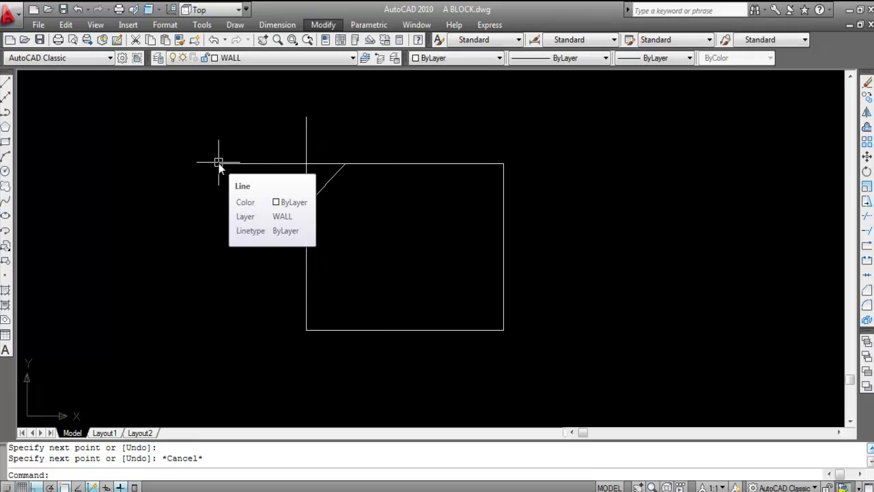
Measure the upper-left chamfer's horizontal distance from the helper lines' intersection with a temporary linear dimension, without placing it
left_click(276, 24)
left_click(278, 63)
scroll(315, 164, "up", 2)
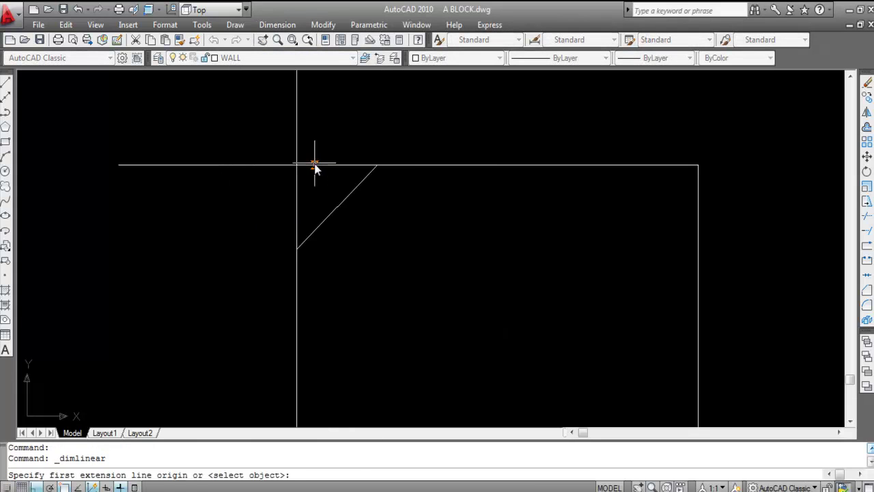
left_click(296, 164)
left_click(376, 165)
scroll(376, 132, "down", 3)
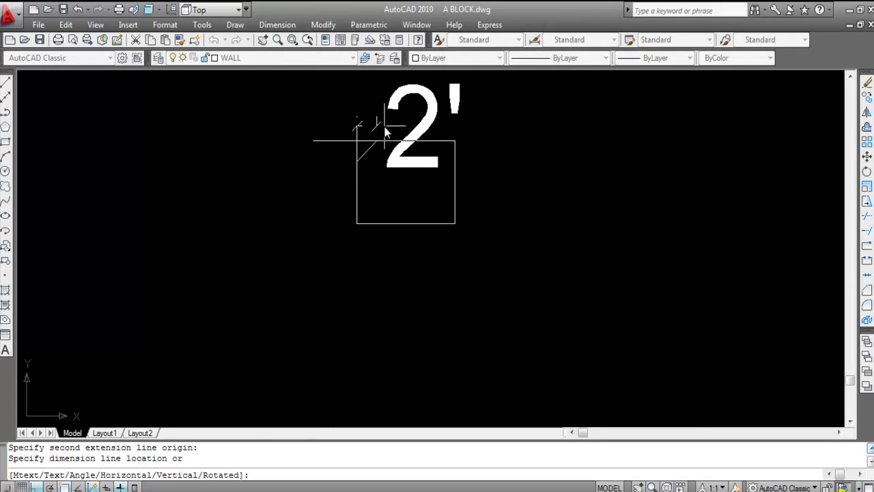
key("Escape")
Measure the upper-left chamfer's vertical distance from the helper lines' intersection with a temporary linear dimension, without placing it
right_click(358, 117)
left_click(377, 124)
scroll(367, 125, "up", 2)
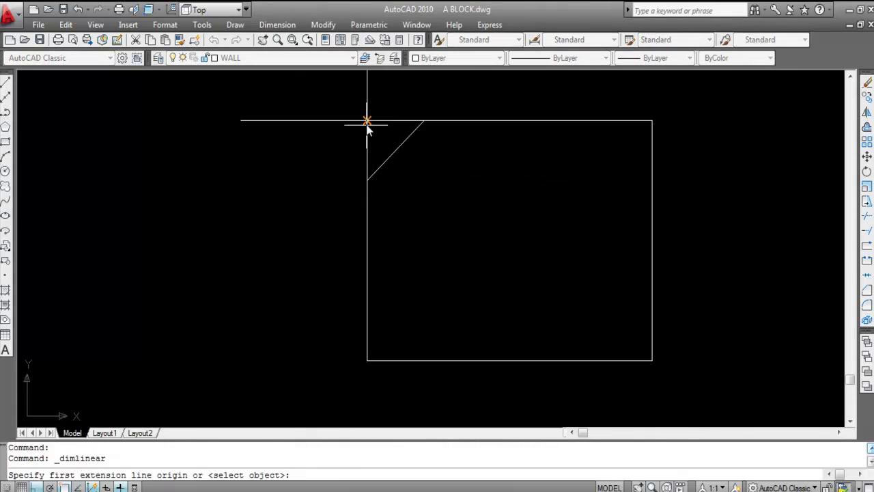
left_click(367, 122)
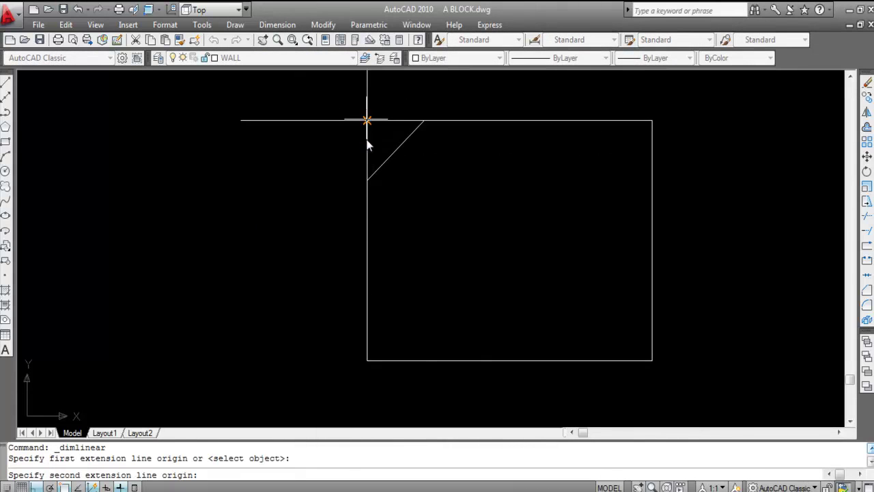
left_click(367, 180)
scroll(311, 181, "down", 5)
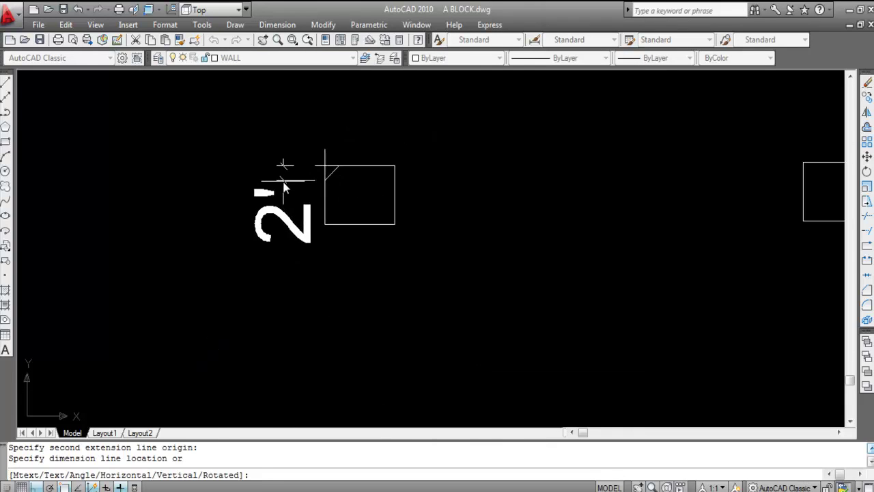
key("Escape")
Erase the two helper lines crossing at the upper-left corner
scroll(307, 172, "up", 5)
left_click_drag(363, 166, 340, 147)
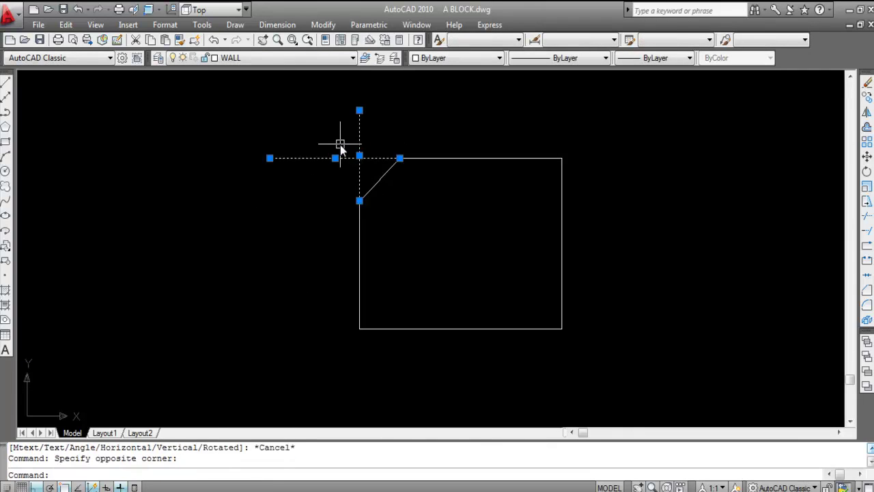
key("Delete")
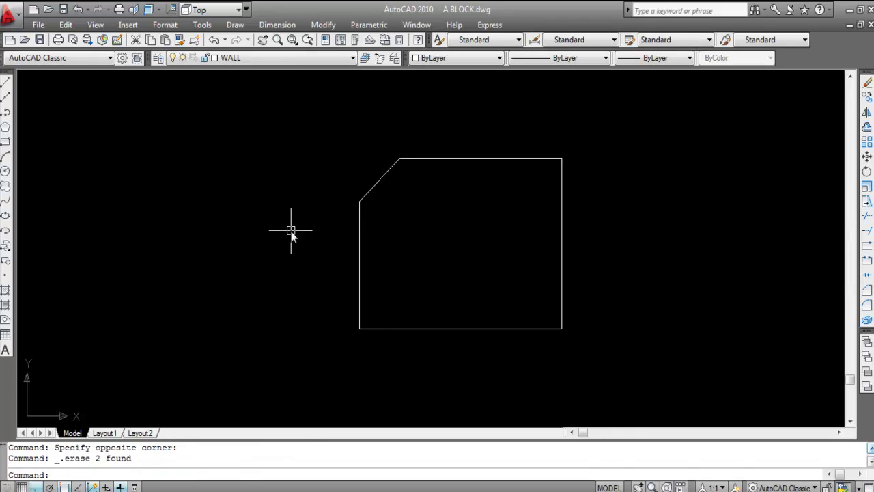
Chamfer the upper-right corner with a first distance of 2' on the right edge and a second distance of 3' on the upper edge
scroll(266, 227, "down", 4)
scroll(302, 228, "up", 3)
scroll(302, 229, "down", 1)
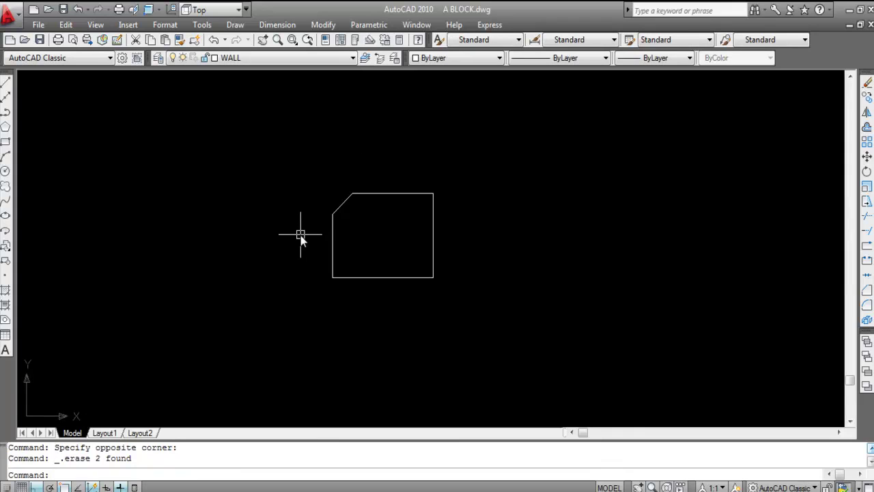
scroll(449, 216, "up", 2)
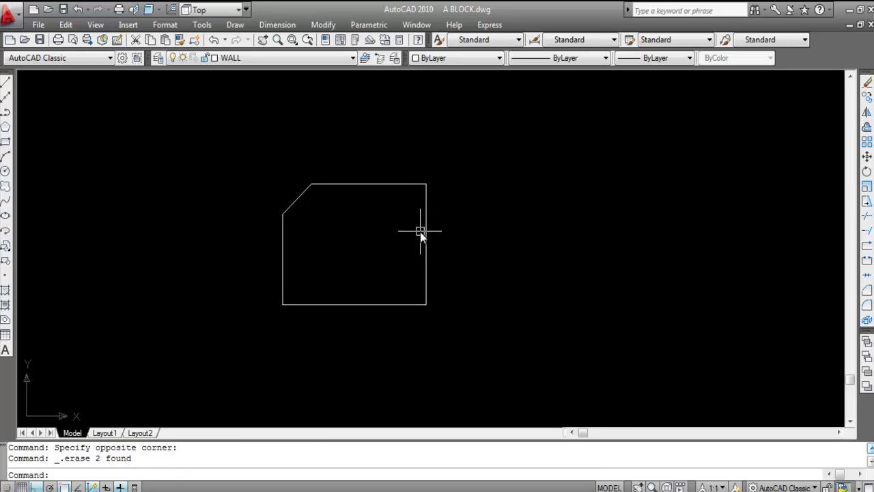
type("CHA")
key("Return")
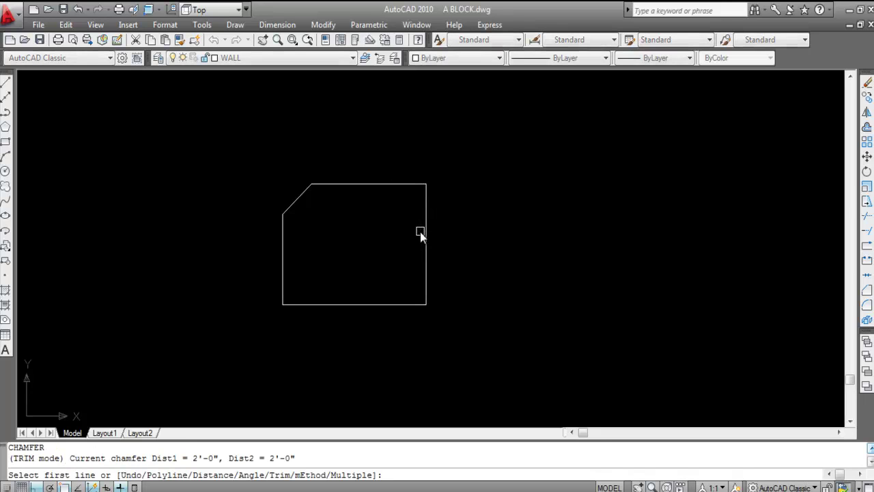
type("D")
key("Return")
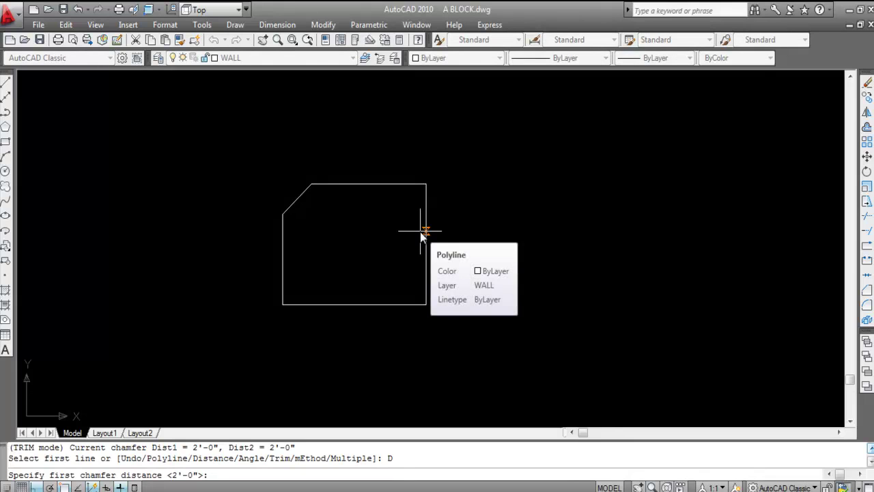
type("2'")
key("Return")
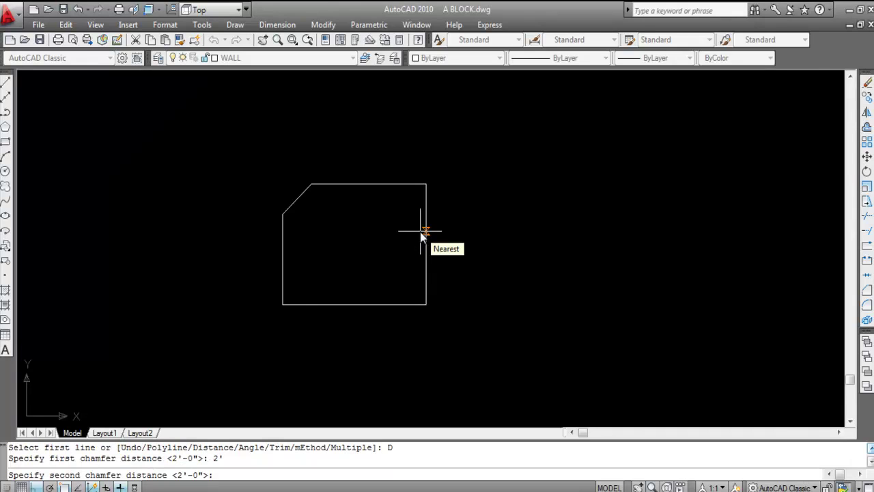
type("3")
key("Return")
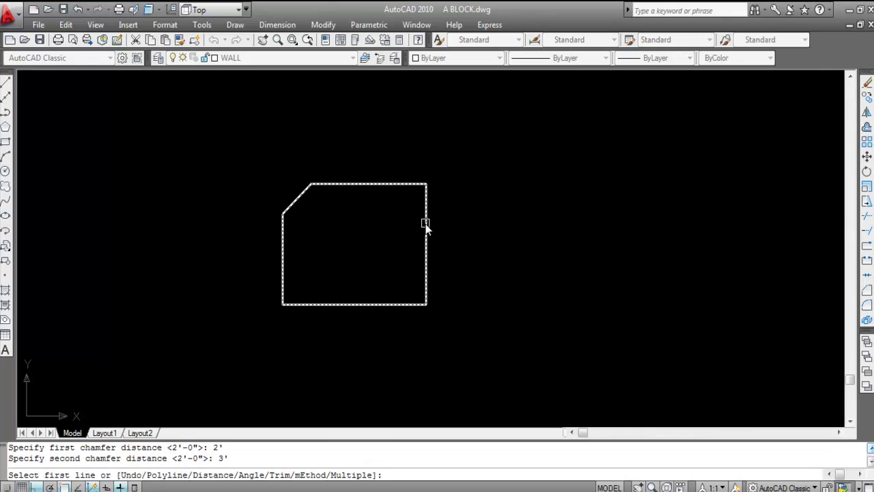
left_click(425, 225)
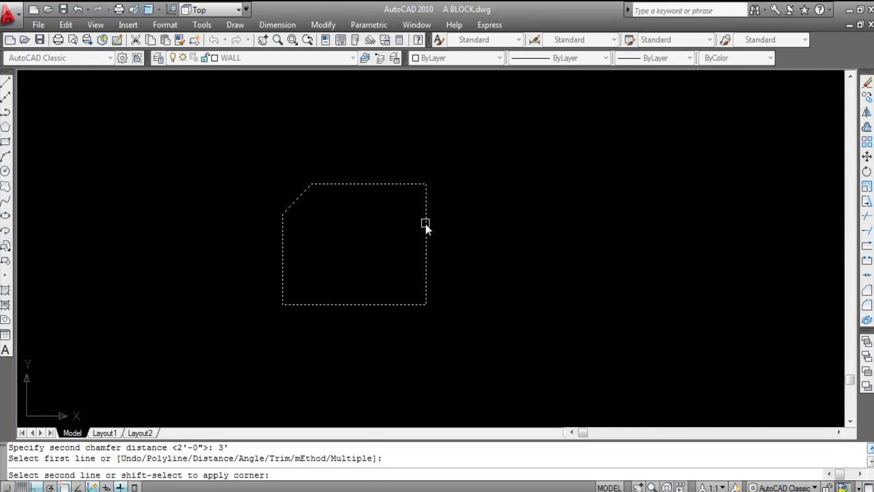
left_click(391, 184)
Draw a vertical and a horizontal helper line from the upper-right chamfer's endpoints, crossing at the original corner
scroll(430, 205, "up", 1)
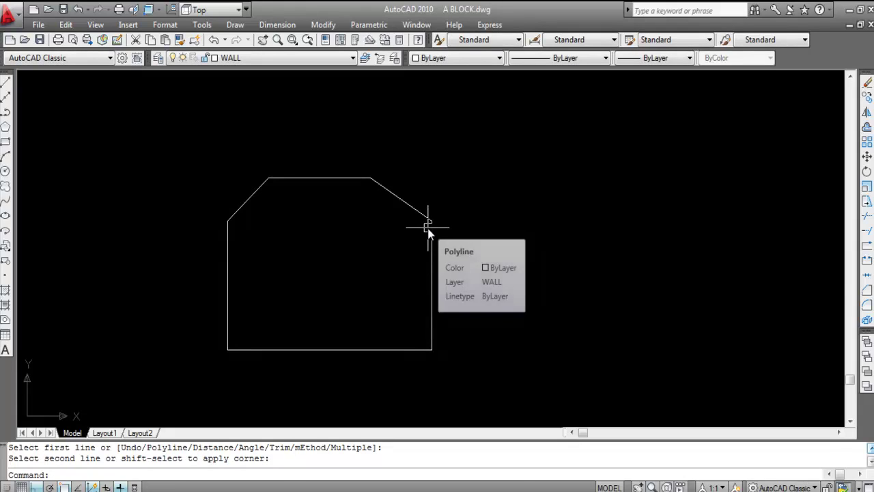
type("L")
key("Return")
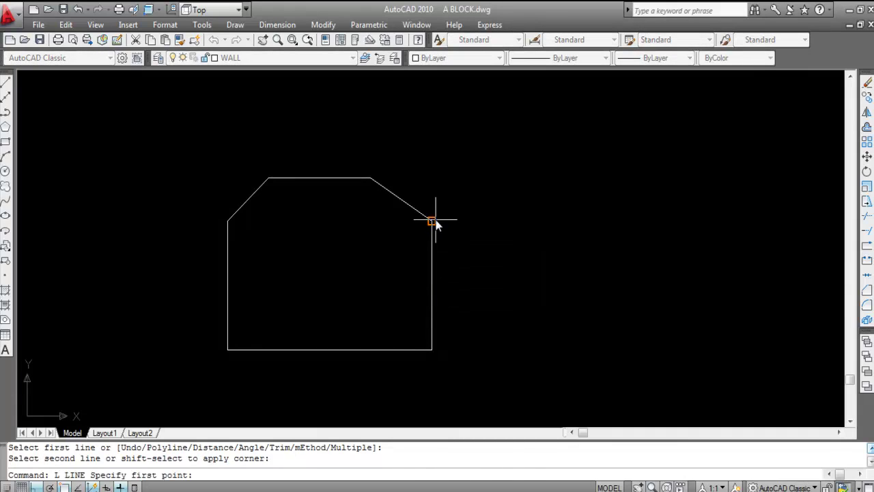
left_click(432, 220)
left_click(431, 108)
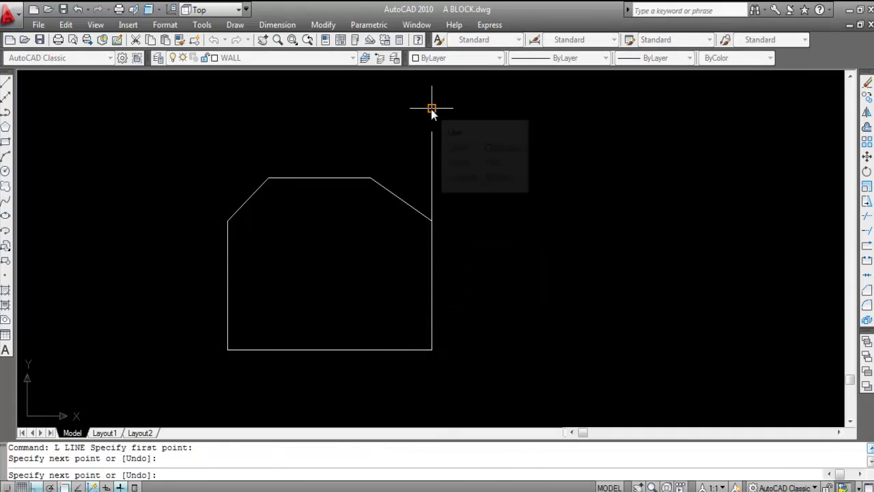
key("Return")
key("Return")
left_click(371, 177)
left_click(515, 177)
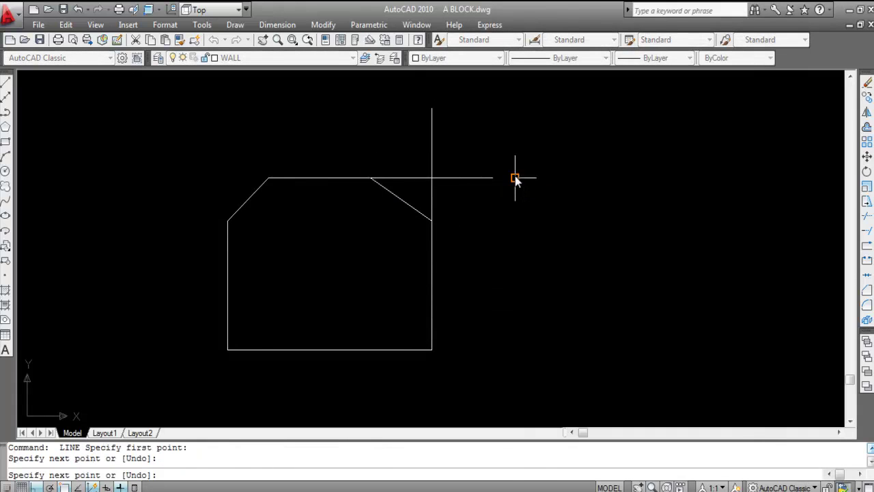
key("Escape")
Measure the upper-right chamfer's horizontal distance to the helper lines' intersection with a temporary linear dimension, without placing it
left_click(276, 24)
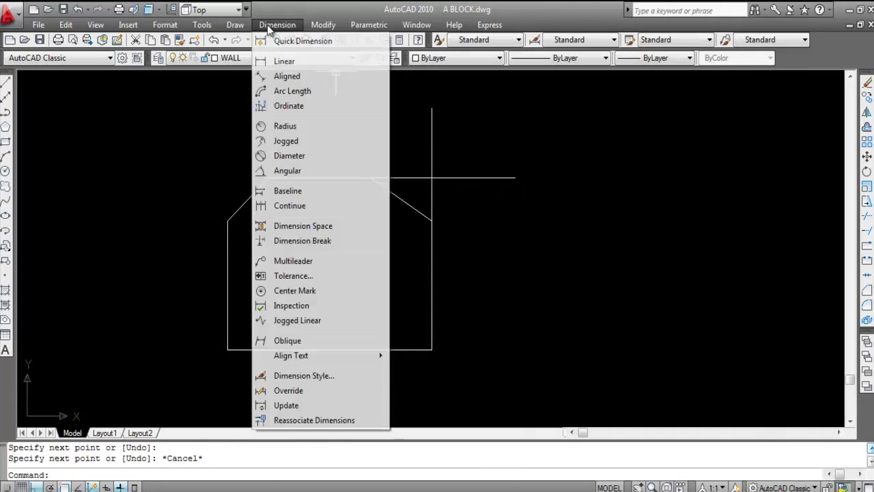
left_click(283, 59)
left_click(370, 178)
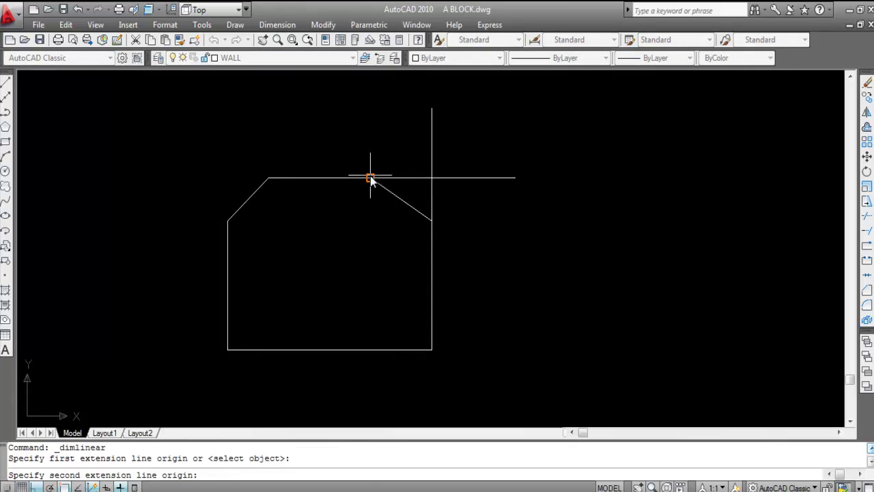
left_click(431, 177)
scroll(401, 157, "down", 1)
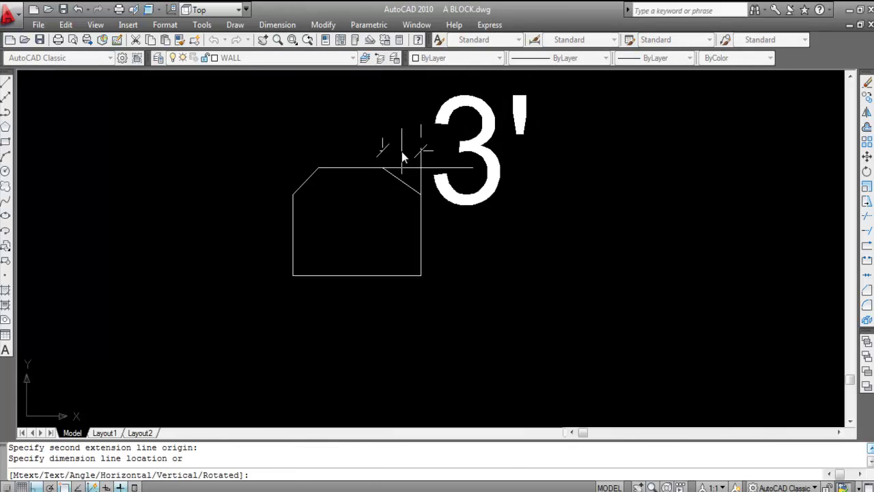
key("Escape")
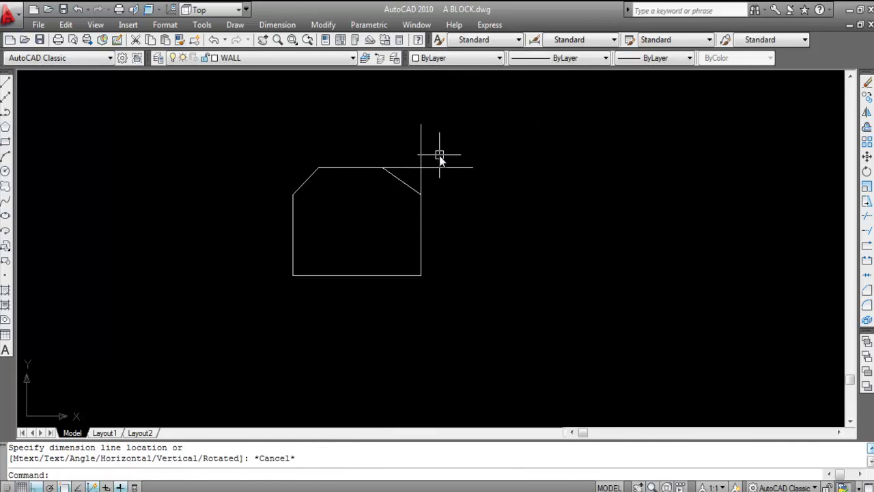
Measure the upper-right chamfer's vertical distance from the helper lines' intersection with a temporary linear dimension, without placing it
key("Return")
left_click(421, 168)
left_click(421, 194)
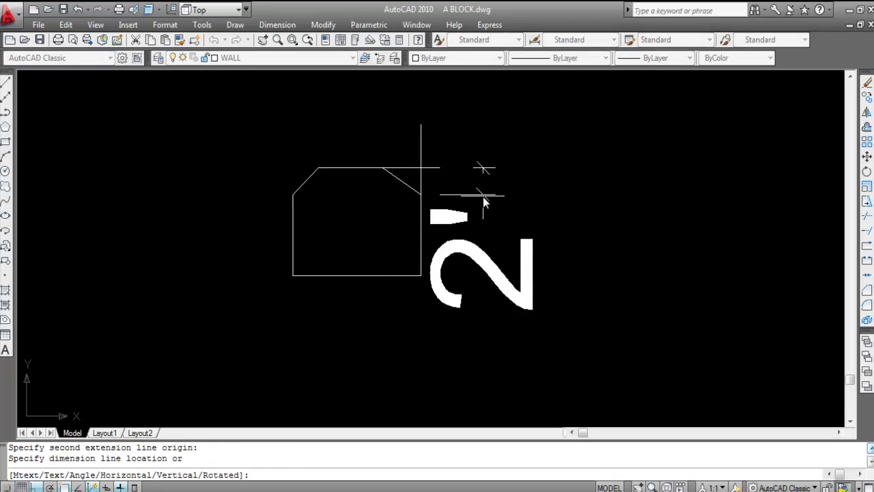
key("Escape")
Erase the two helper lines crossing at the upper-right corner
scroll(404, 169, "up", 2)
left_click(458, 195)
left_click(424, 144)
key("Delete")
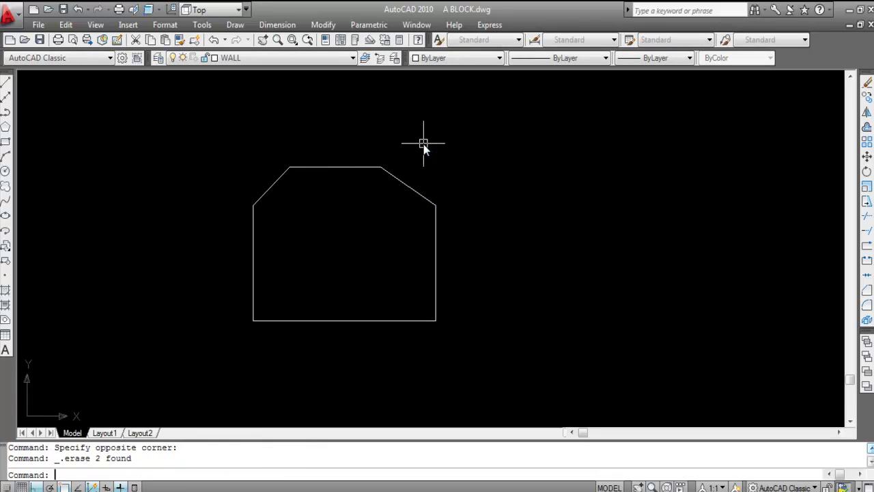
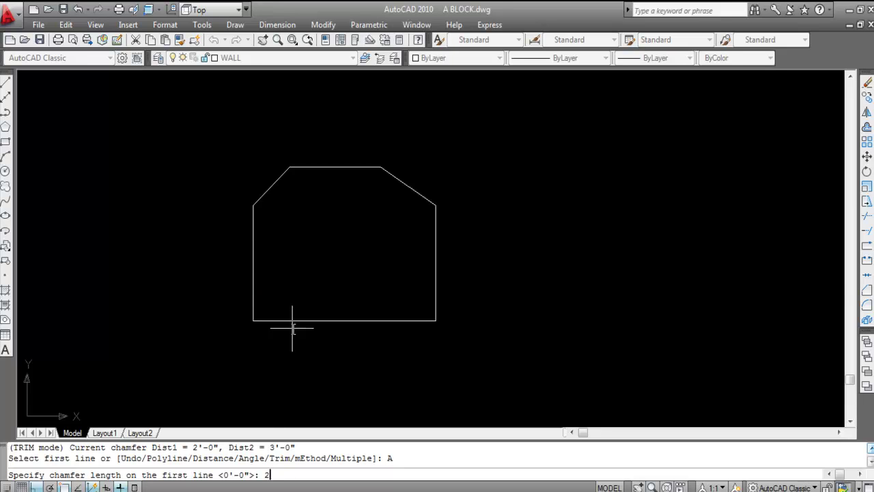
Chamfer the lower-left corner by the Angle option, with a length of 2' on the lower edge and an angle of 60 degrees
key("Return")
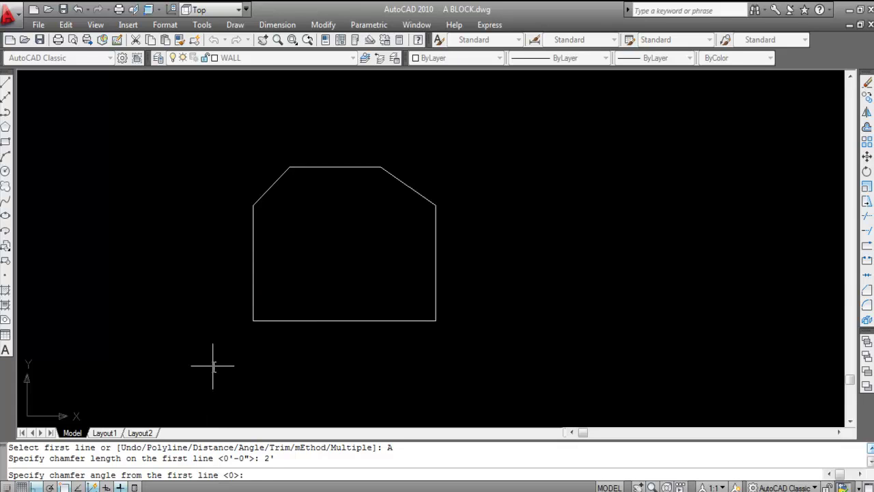
type("0")
key("Return")
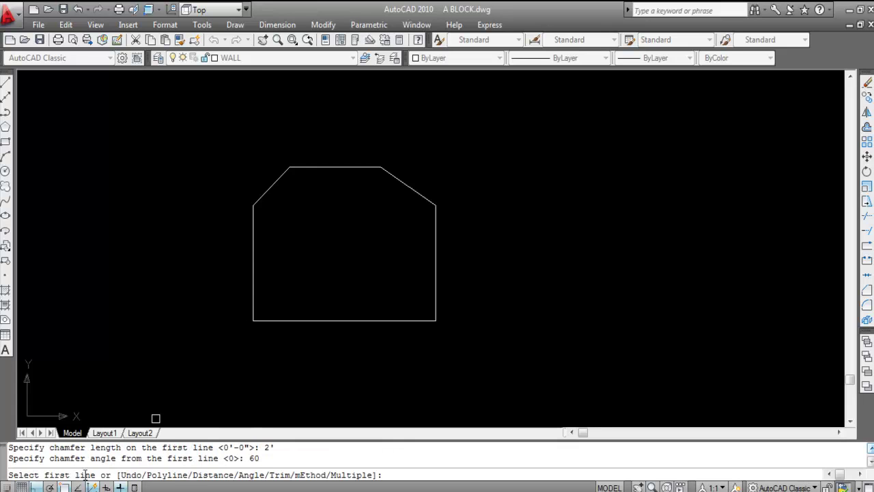
left_click(284, 320)
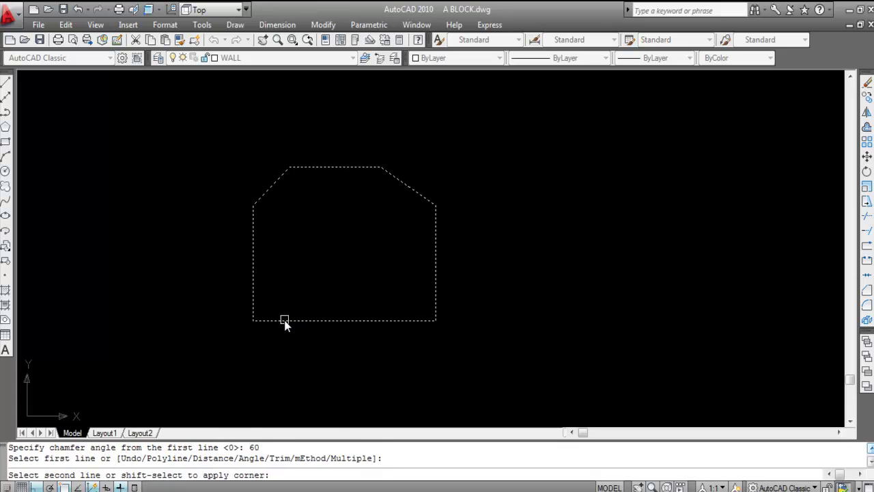
left_click(253, 286)
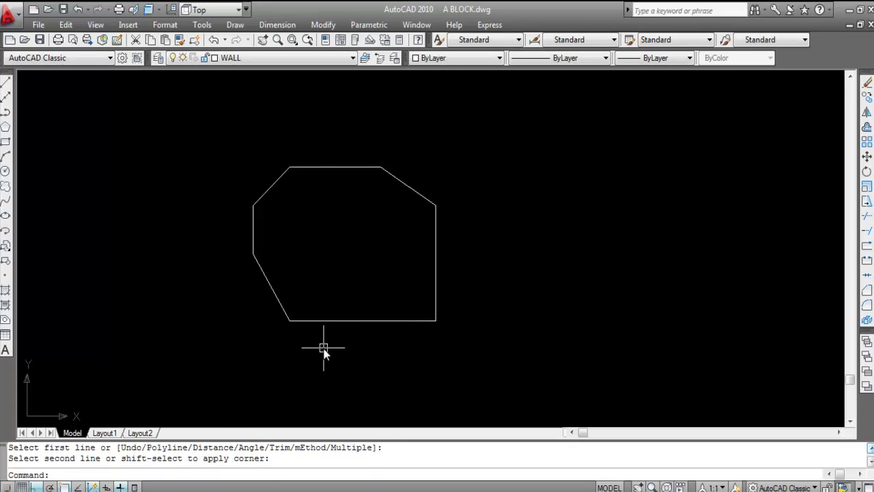
key("Escape")
key("Escape")
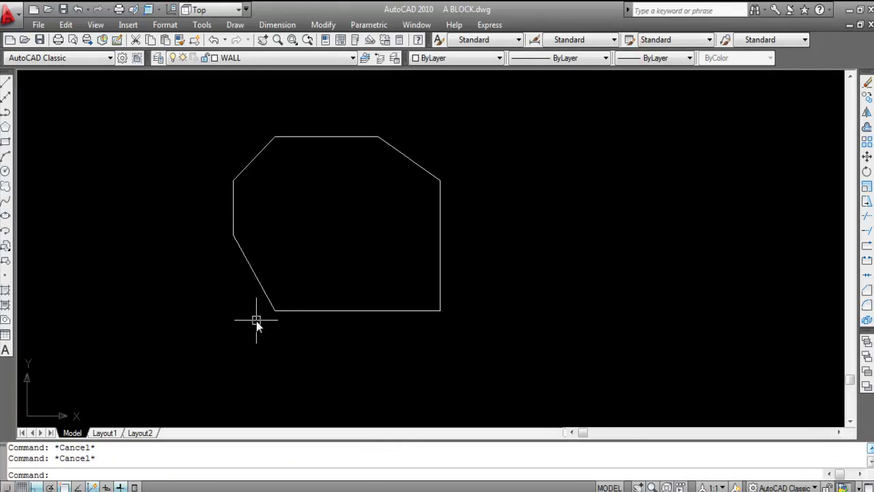
Draw a horizontal helper line from the lower-left chamfer's lower endpoint, extending left past the original corner
type("L")
key("Return")
left_click(275, 312)
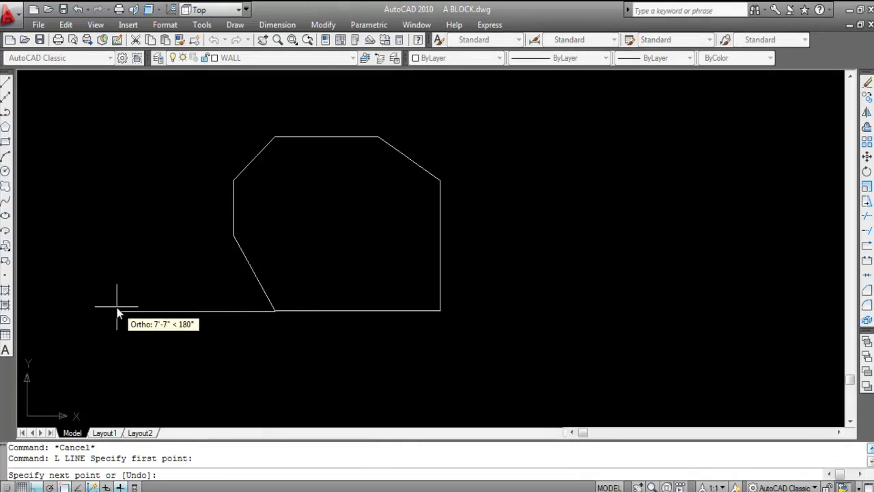
left_click(132, 309)
key("Escape")
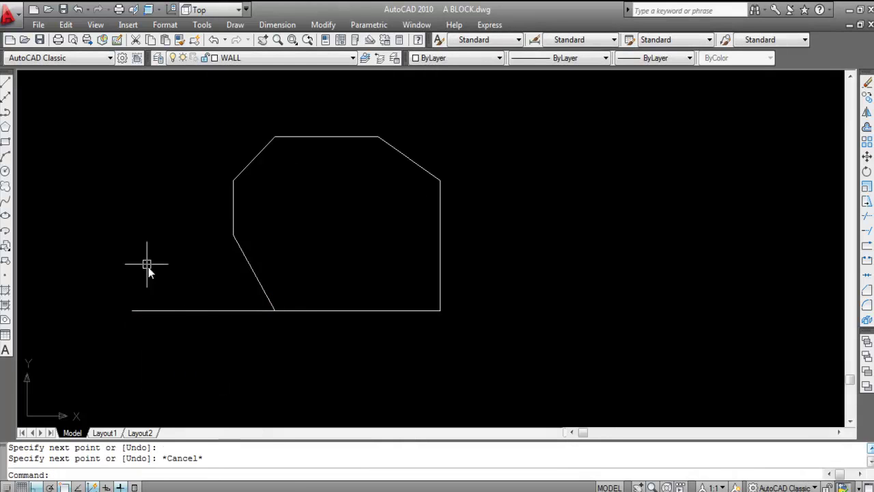
Measure the angle between the horizontal helper line and the lower-left chamfer with a temporary angular dimension, without placing it
left_click(267, 26)
left_click(285, 170)
left_click(241, 310)
left_click(256, 285)
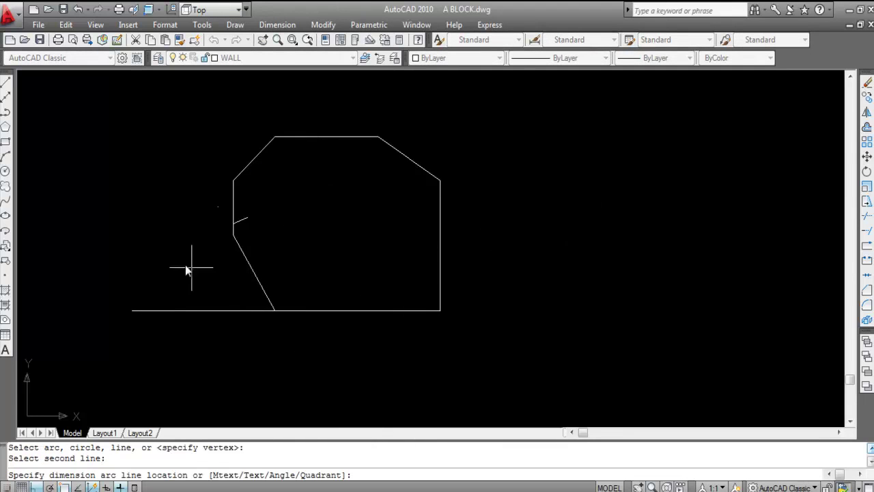
scroll(175, 246, "down", 2)
scroll(157, 255, "down", 2)
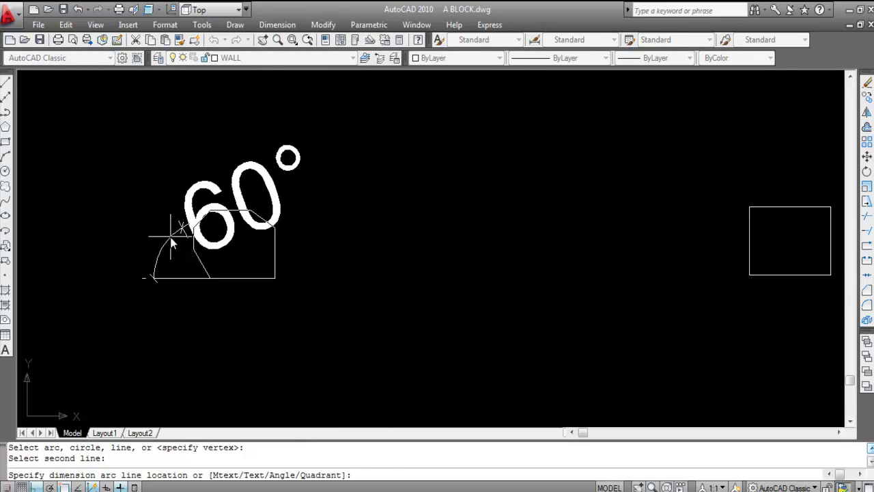
key("Escape")
Draw a vertical helper line down from the lower-left chamfer's upper endpoint, crossing the horizontal helper line
type("L")
key("Return")
scroll(179, 242, "up", 3)
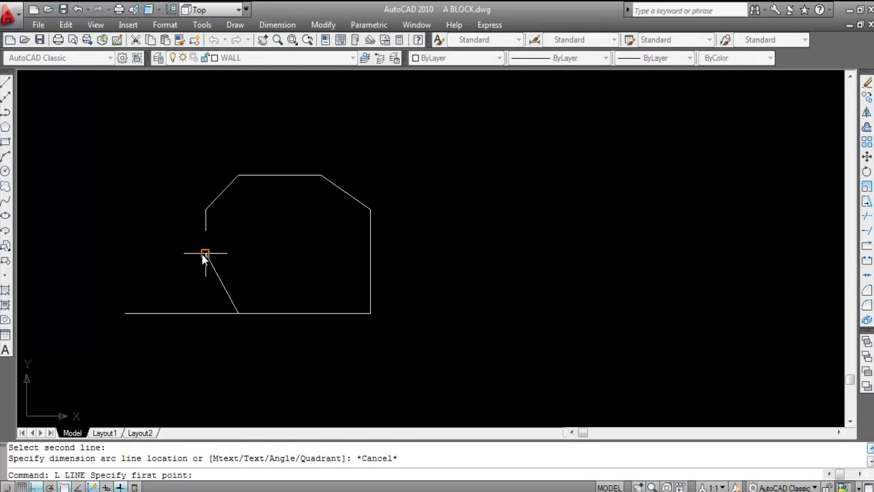
left_click(201, 255)
left_click(206, 358)
key("Escape")
Place a linear dimension below the shape, from the helper lines' intersection to the lower-left chamfer's lower endpoint
left_click(279, 26)
left_click(283, 60)
scroll(191, 331, "up", 3)
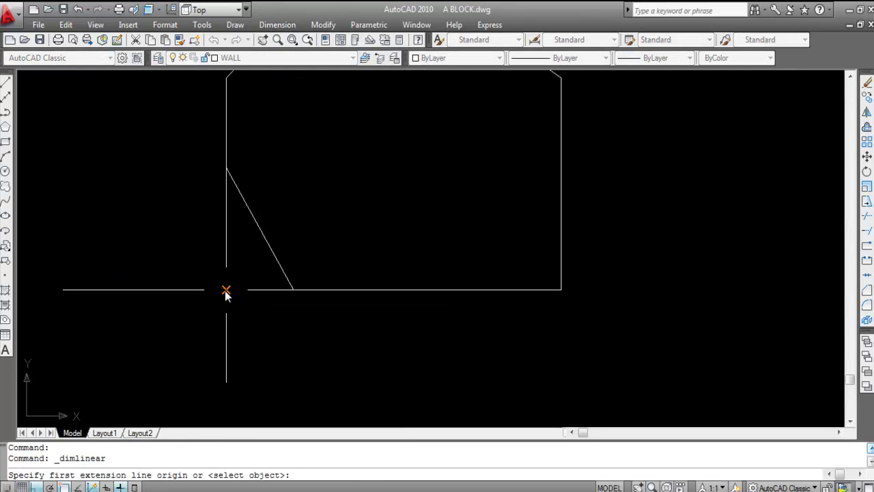
left_click(226, 289)
left_click(293, 290)
scroll(293, 354, "down", 3)
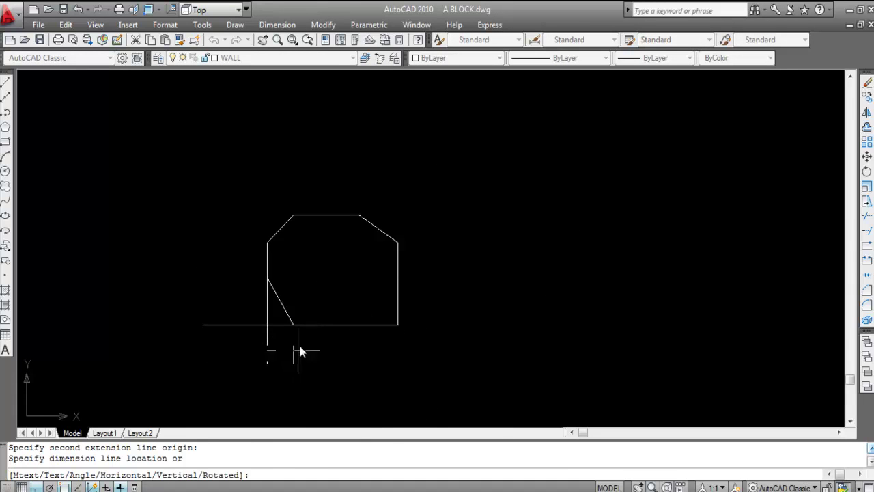
left_click(295, 351)
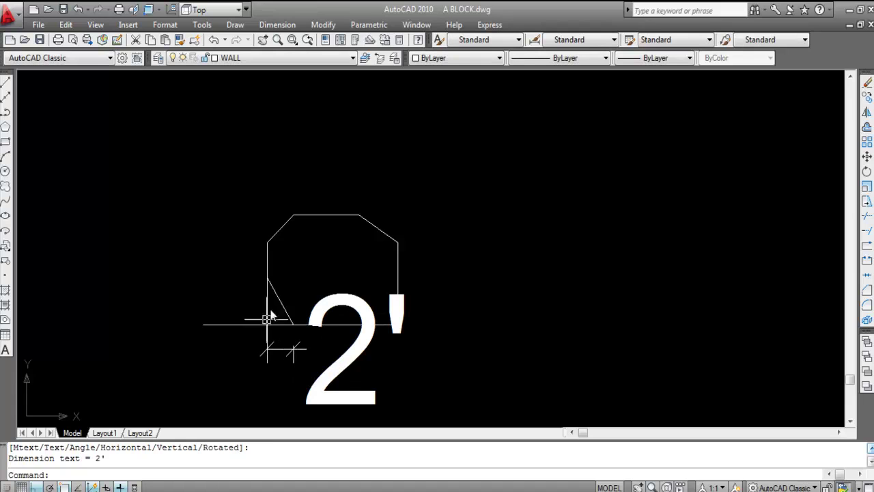
Place an angular dimension between the horizontal helper line and the lower-left chamfer, with its arc to the upper left
left_click(277, 25)
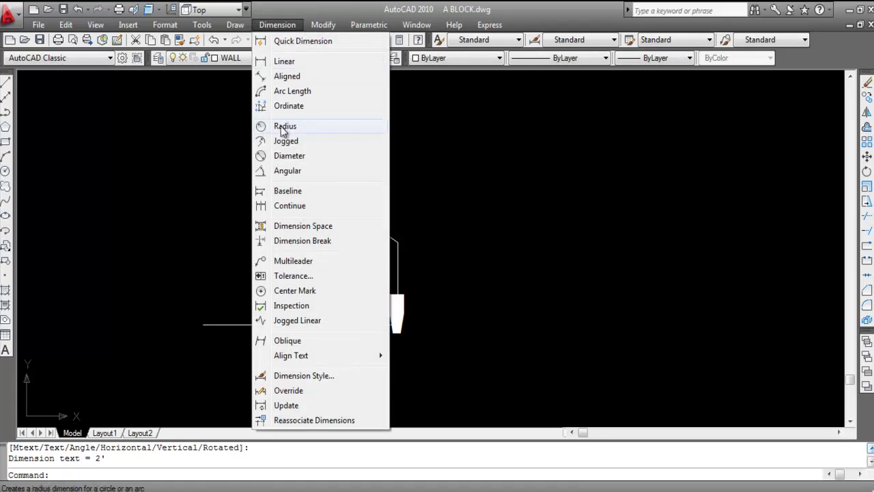
left_click(288, 172)
scroll(279, 299, "up", 3)
left_click(273, 332)
left_click(290, 291)
scroll(217, 239, "down", 3)
left_click(157, 152)
scroll(342, 296, "down", 3)
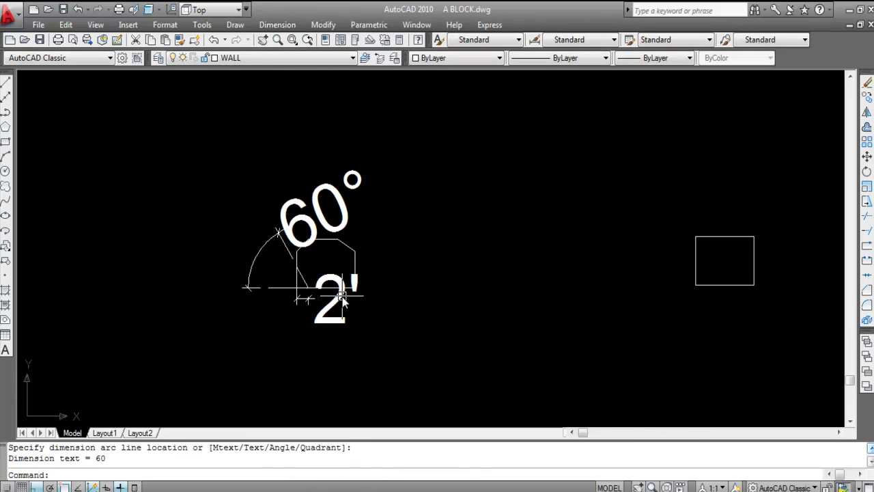
Erase the linear and angular dimensions at the lower-left chamfer, keeping the helper lines
mouse_move(338, 286)
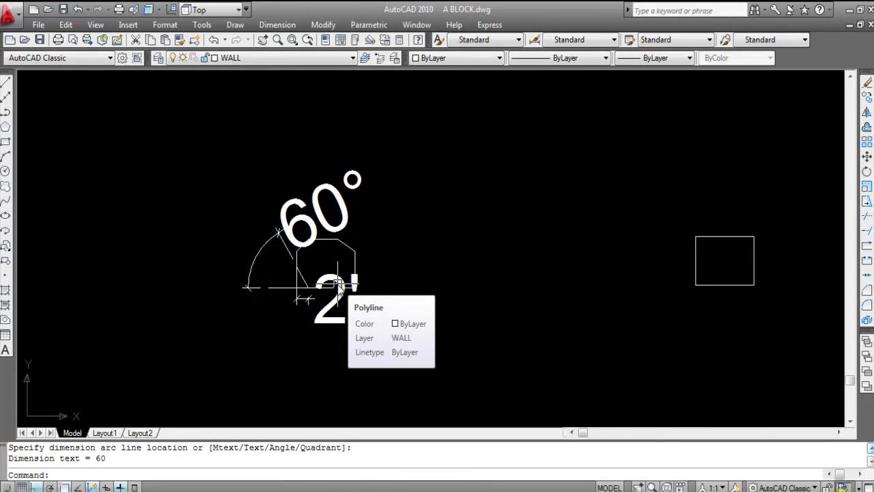
scroll(314, 294, "up", 3)
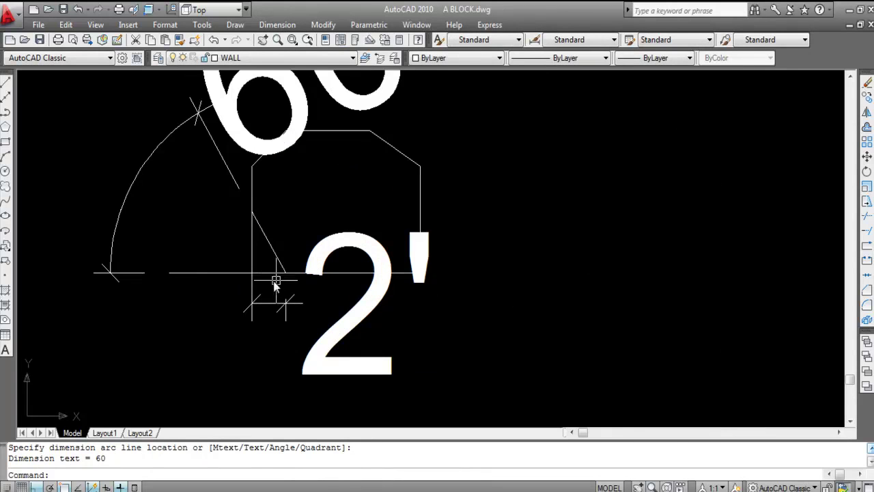
scroll(276, 283, "down", 1)
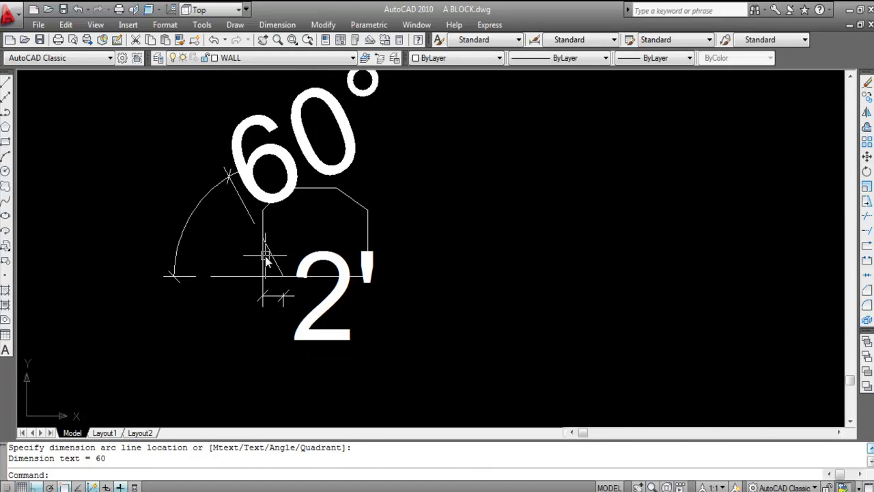
scroll(400, 362, "down", 1)
left_click(358, 338)
left_click(306, 294)
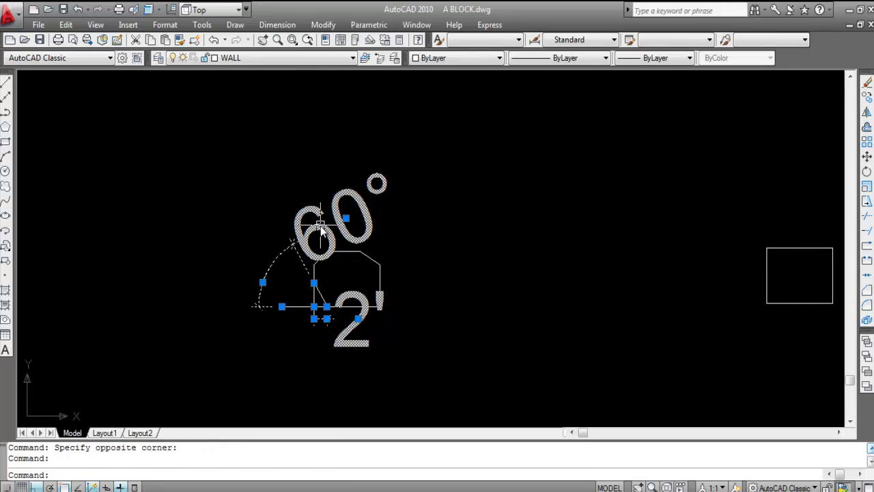
key("Delete")
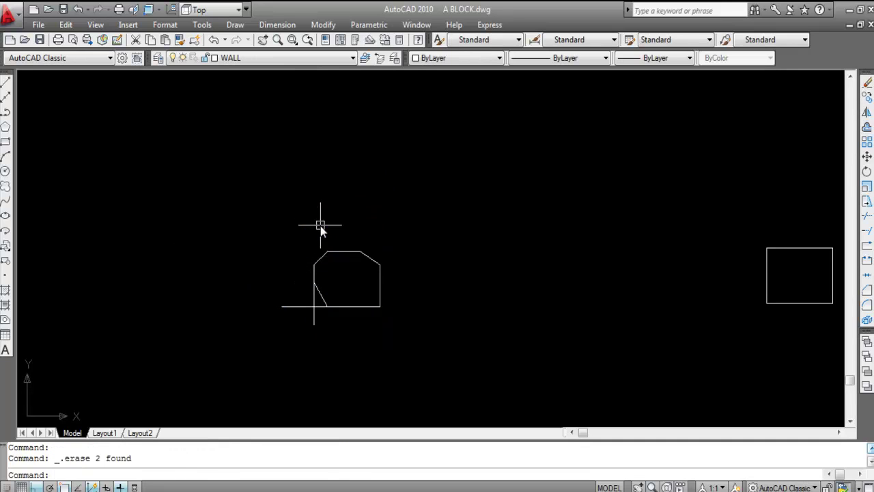
Chamfer the shape's lower-right corner with a length of 3' and an angle of 30°, taking the bottom edge as first line
scroll(355, 294, "up", 2)
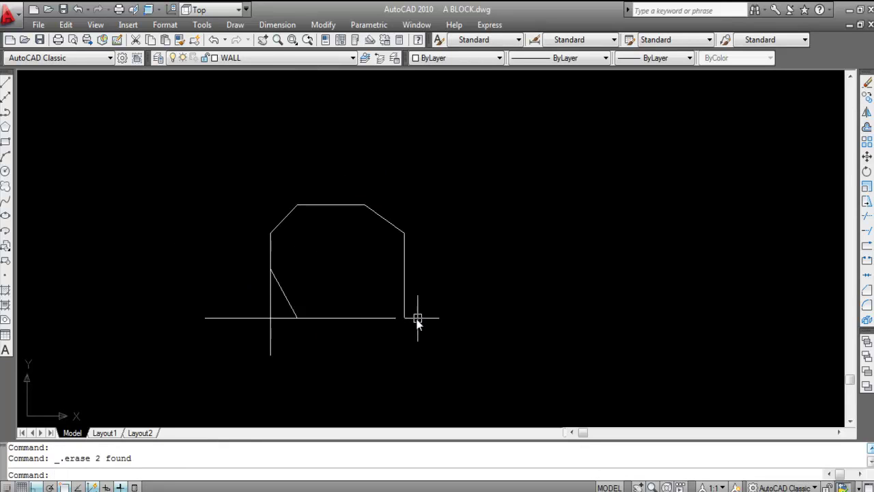
type("C")
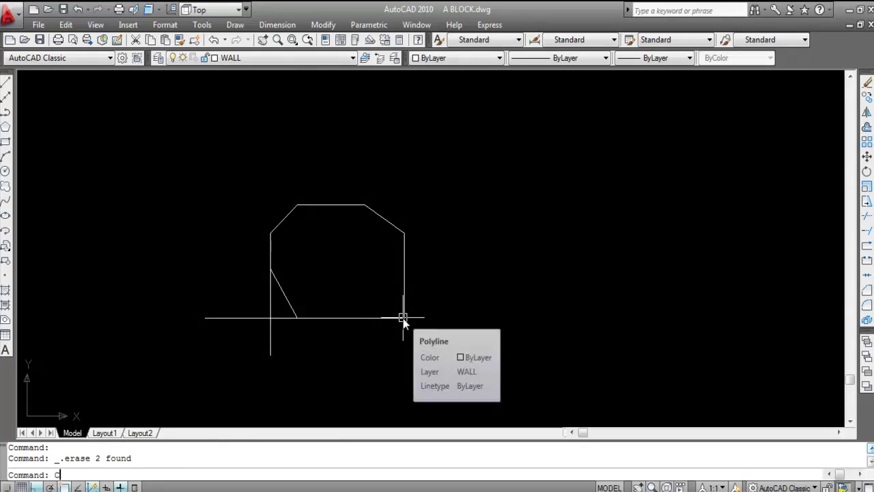
type("HA")
key("Return")
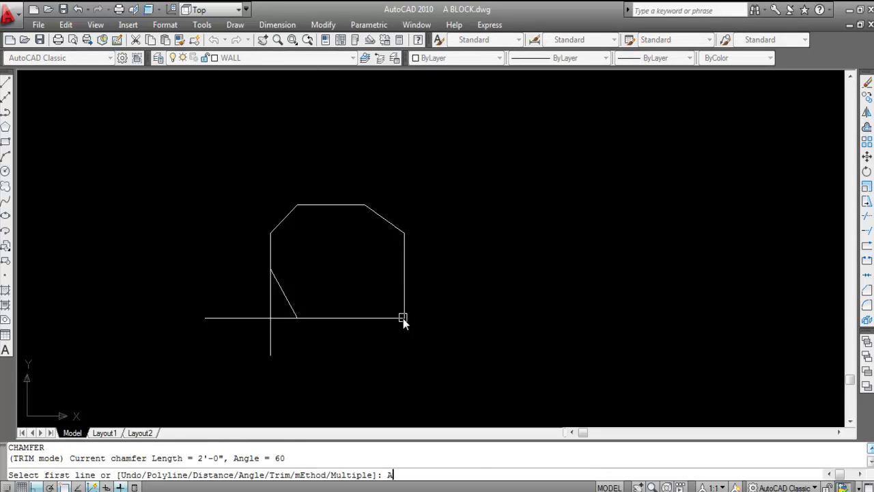
key("Return")
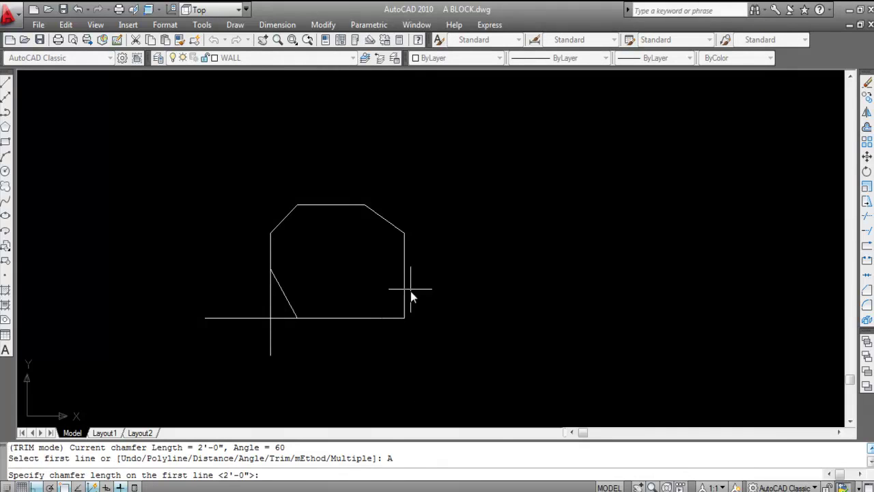
type("3")
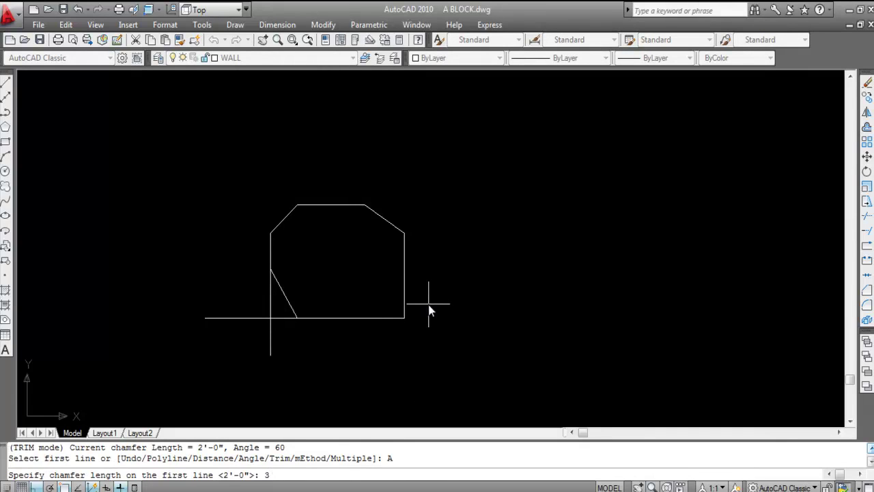
type("'")
key("Return")
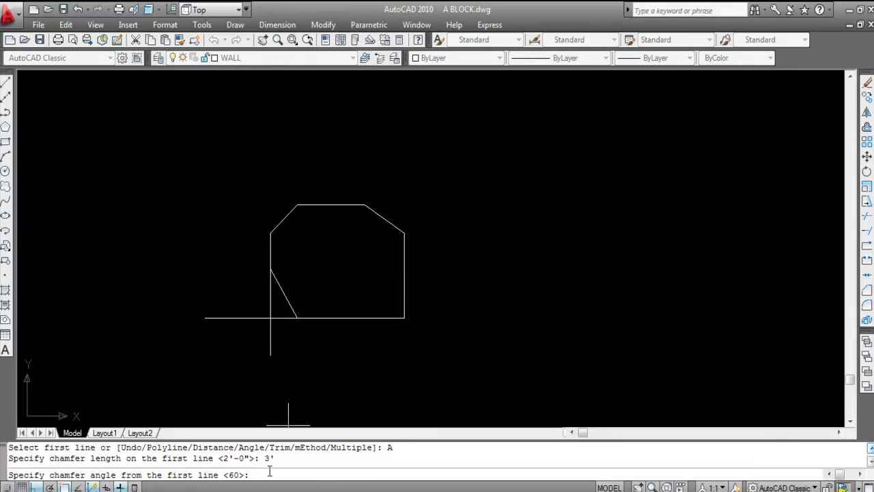
type("30")
key("Return")
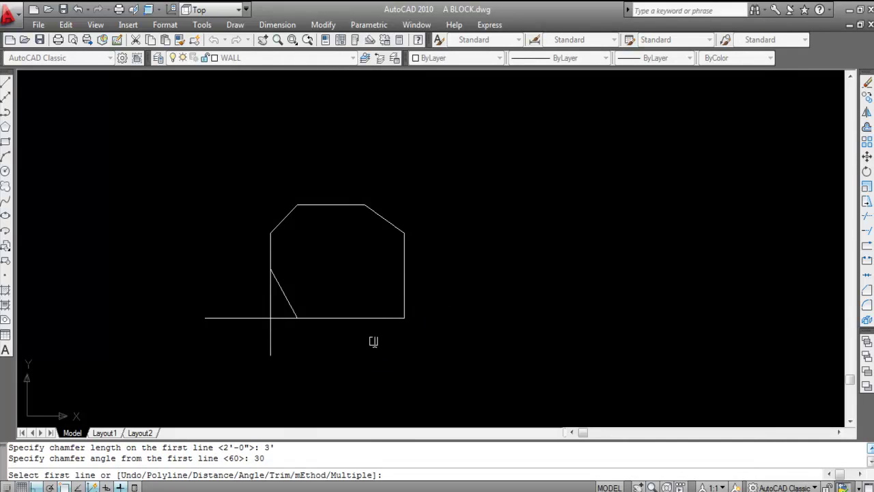
left_click(375, 317)
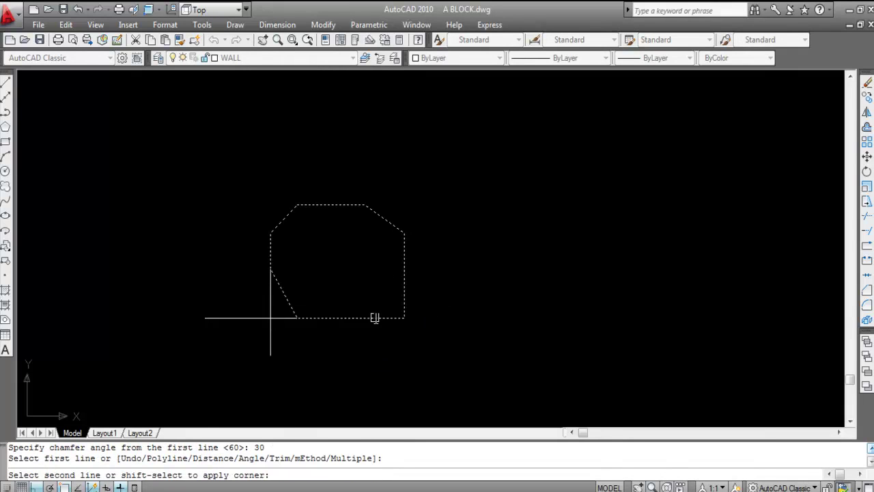
left_click(404, 288)
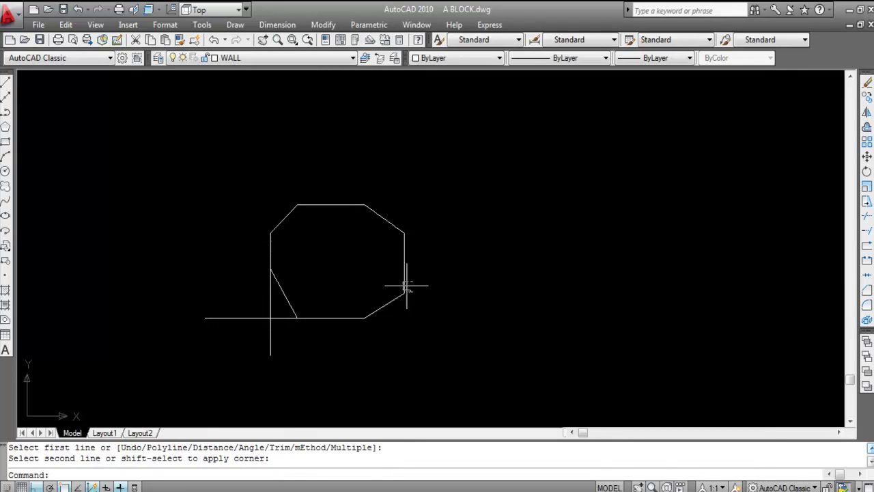
Draw a horizontal helper line to the right from the lower endpoint of the lower-right chamfer
scroll(360, 307, "up", 2)
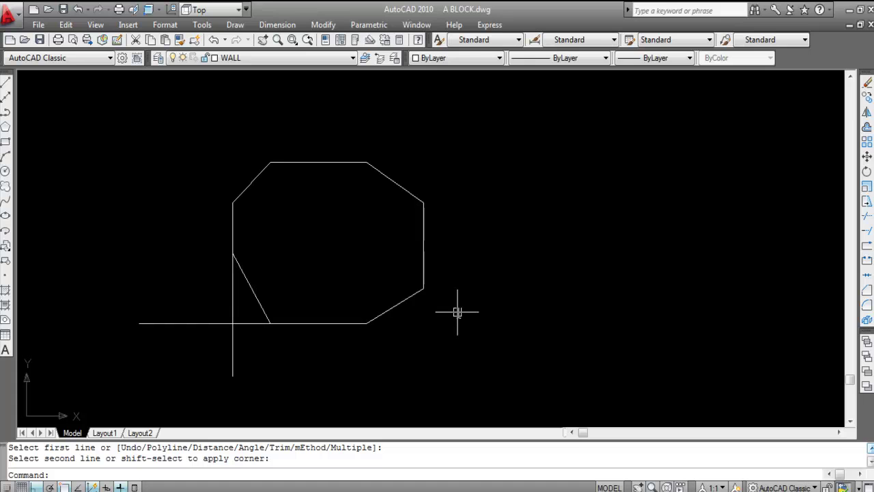
type("l")
key("Return")
left_click(367, 323)
left_click(500, 323)
key("Escape")
Draw a vertical helper line down from the lower-right chamfer's upper endpoint, crossing the horizontal helper line
type("l")
key("Return")
left_click(424, 289)
left_click(426, 370)
key("Escape")
Place a linear dimension below the shape, from the lower-right chamfer's lower endpoint to the helper lines' intersection
left_click(277, 25)
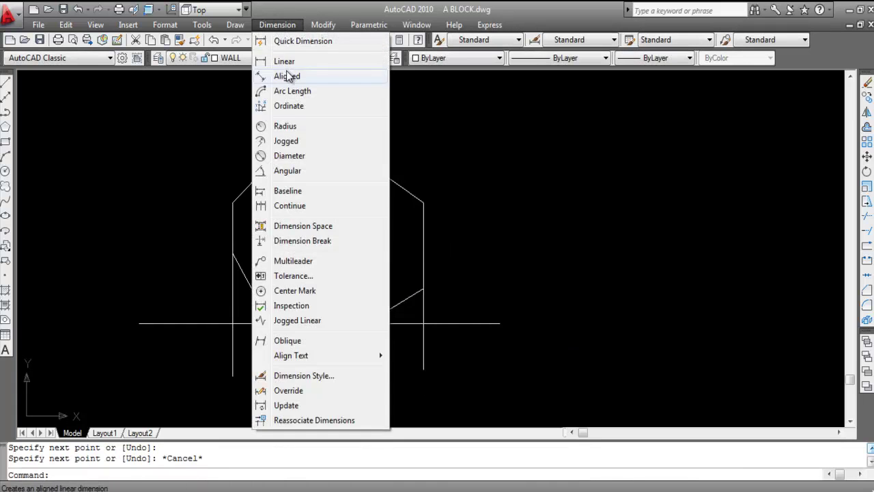
left_click(285, 62)
left_click(367, 324)
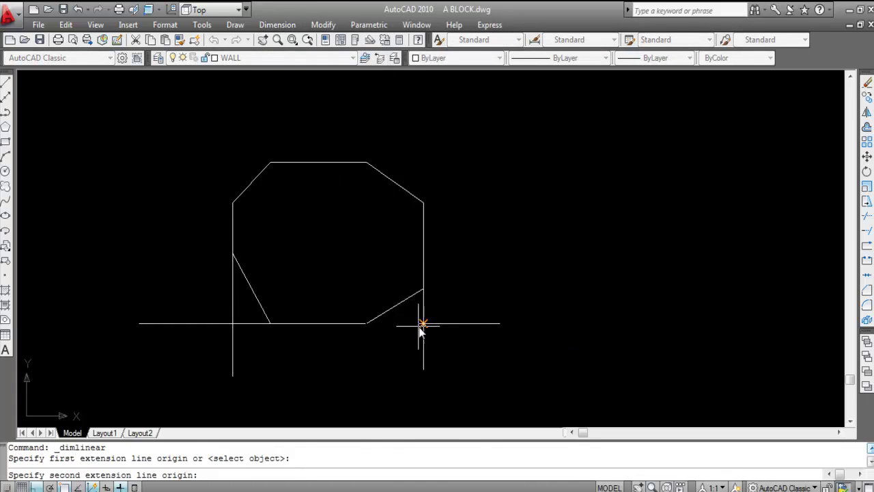
left_click(423, 323)
left_click(406, 362)
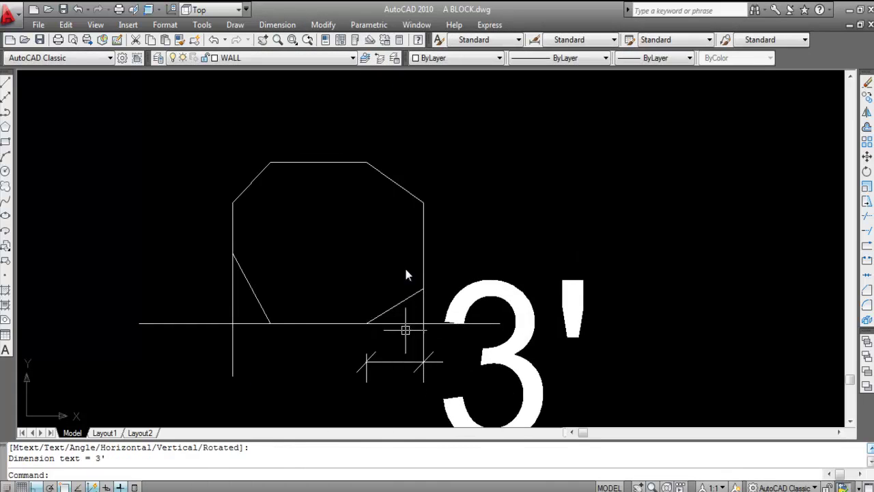
Preview an angular dimension between the lower-right chamfer and the horizontal helper line, then cancel it without placing it
left_click(277, 24)
left_click(282, 171)
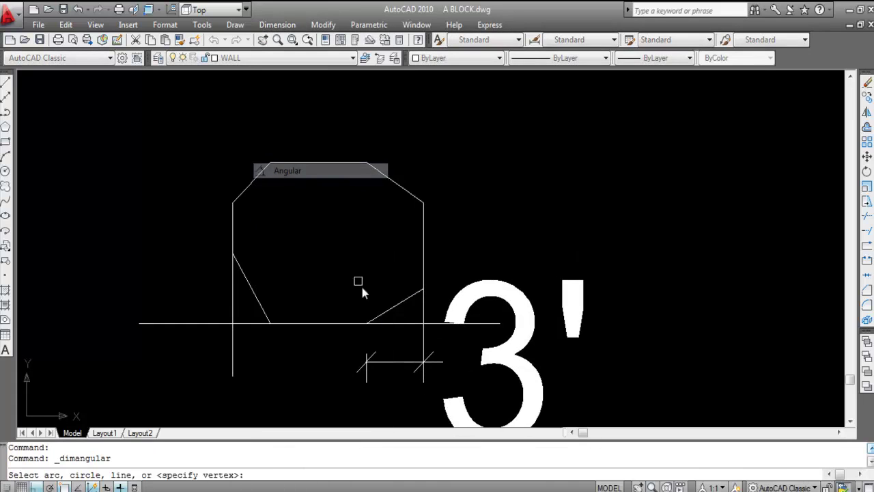
left_click(389, 310)
left_click(399, 324)
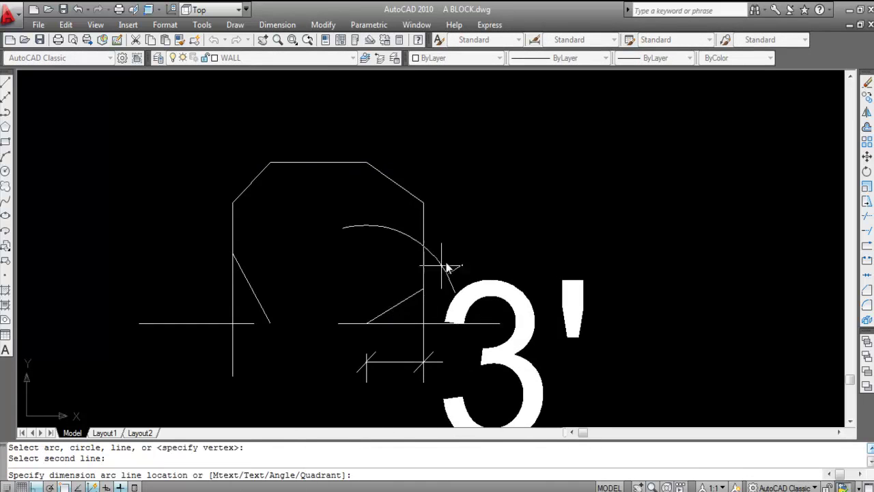
scroll(444, 267, "down", 4)
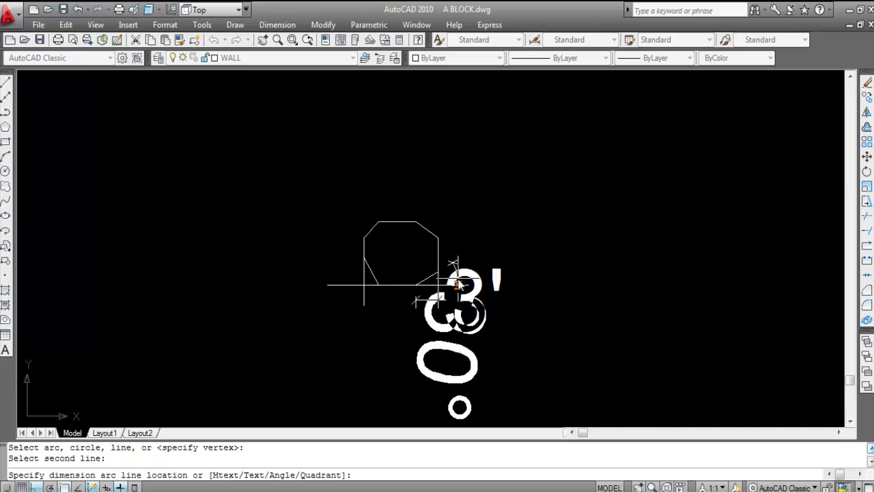
scroll(450, 284, "up", 2)
scroll(448, 286, "down", 3)
scroll(443, 286, "up", 2)
scroll(442, 287, "down", 2)
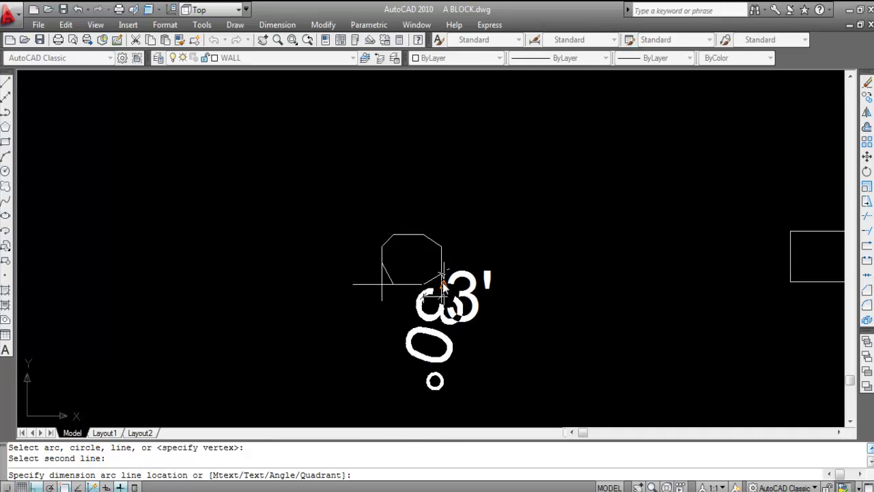
key("Escape")
Erase the linear dimension and all helper lines at the two lower corners, keeping only the chamfered shape
scroll(476, 280, "up", 3)
left_click(507, 350)
left_click(403, 307)
key("Delete")
left_click(411, 288)
key("Delete")
left_click(285, 304)
key("Delete")
left_click(281, 287)
key("Delete")
key("Escape")
key("Escape")
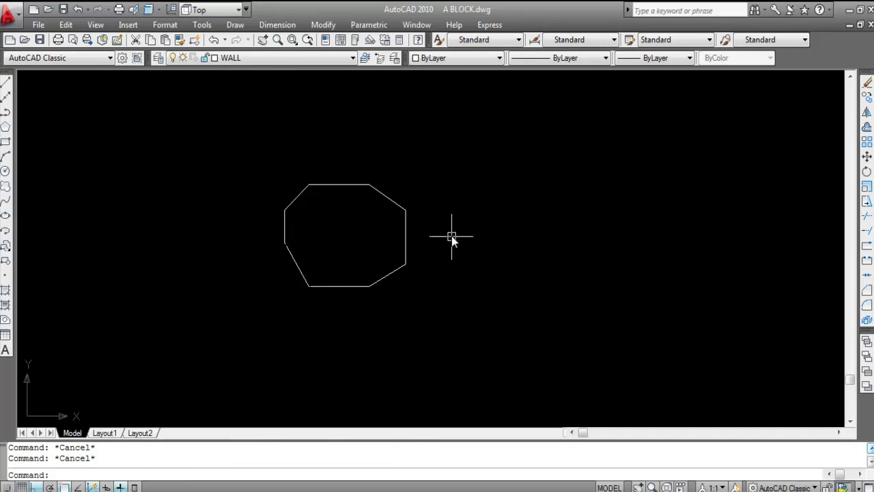
Draw a rectangle slightly smaller than the chamfered shape in the empty space to its right
left_click(5, 142)
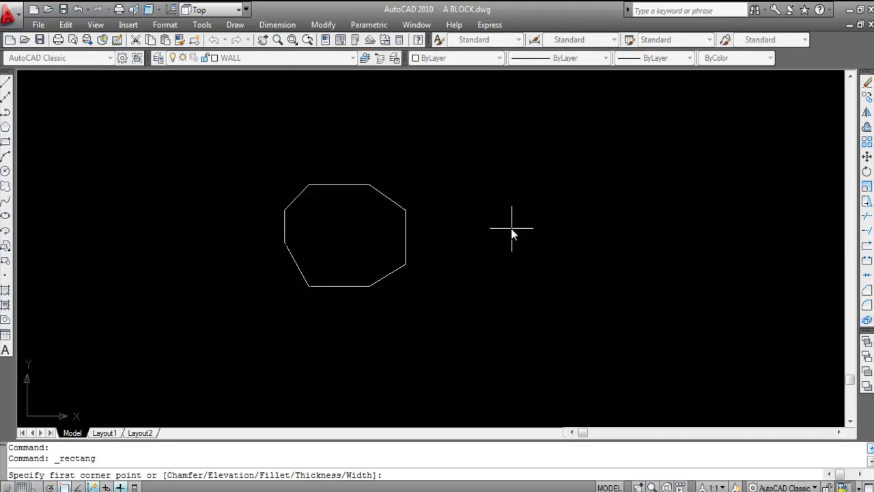
left_click(475, 210)
left_click(589, 295)
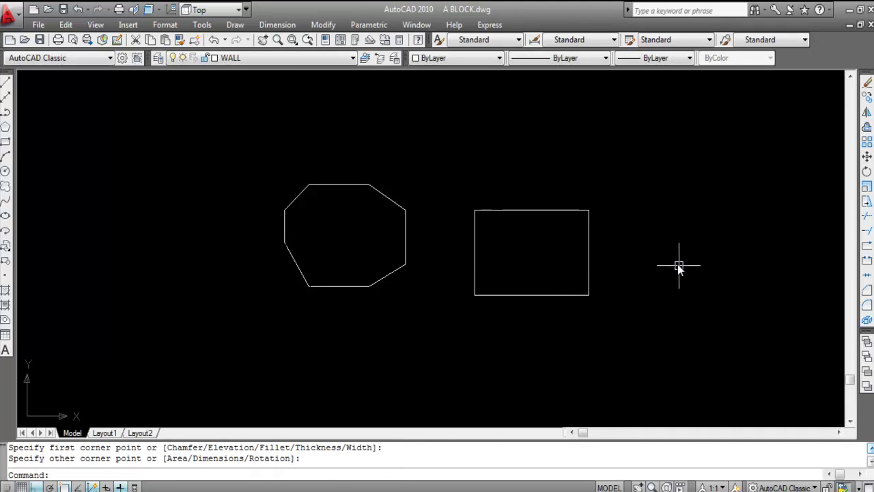
Start the Chamfer command and set its trim mode to No trim
scroll(666, 249, "up", 2)
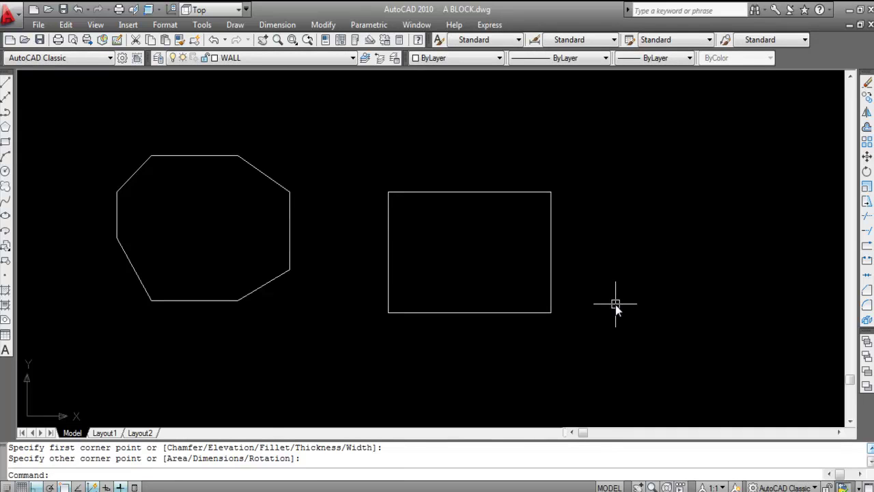
type("CHA")
key("Return")
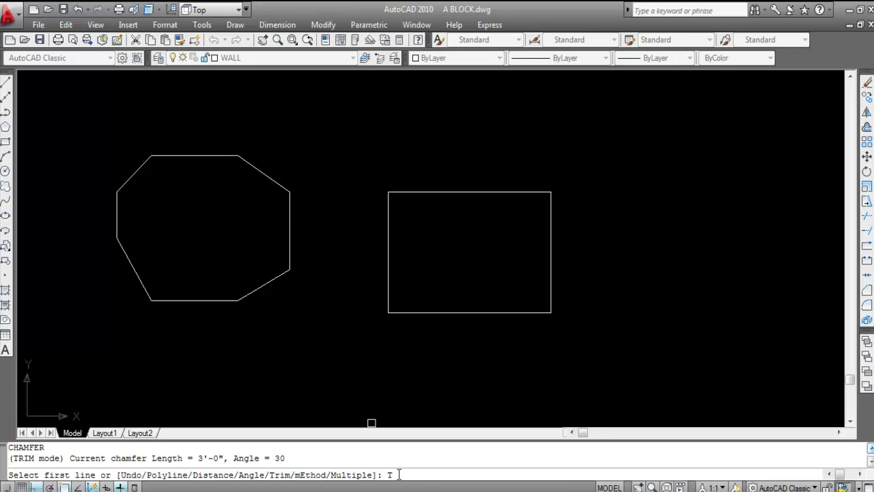
key("Return")
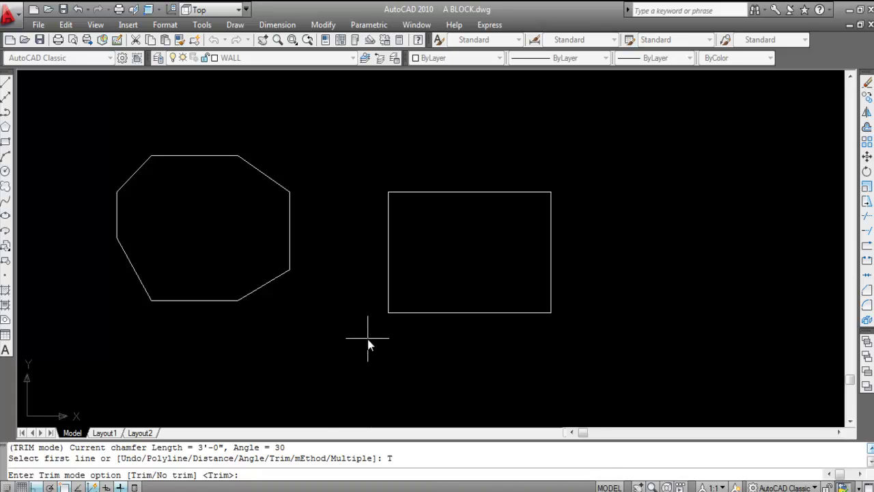
type("N")
key("Return")
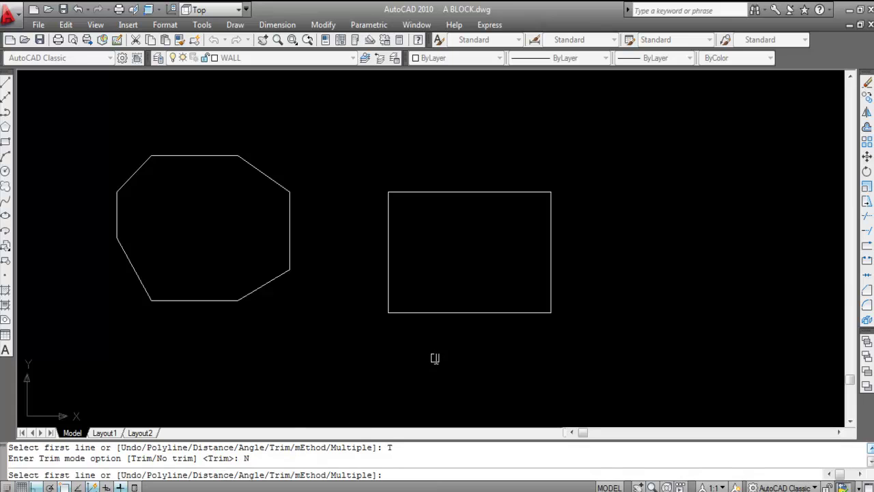
Chamfer the new rectangle's upper-left corner with distances of 2' on the left edge and 3' on the top edge
type("D")
key("Return")
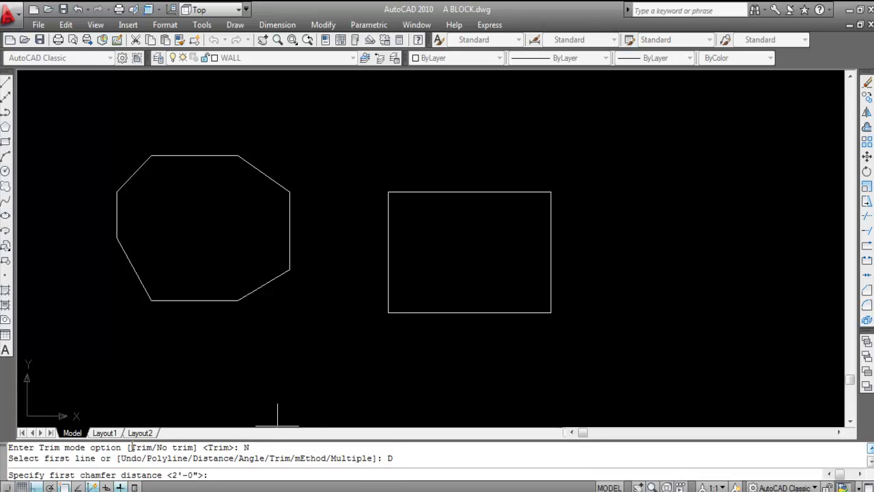
type("2'")
key("Return")
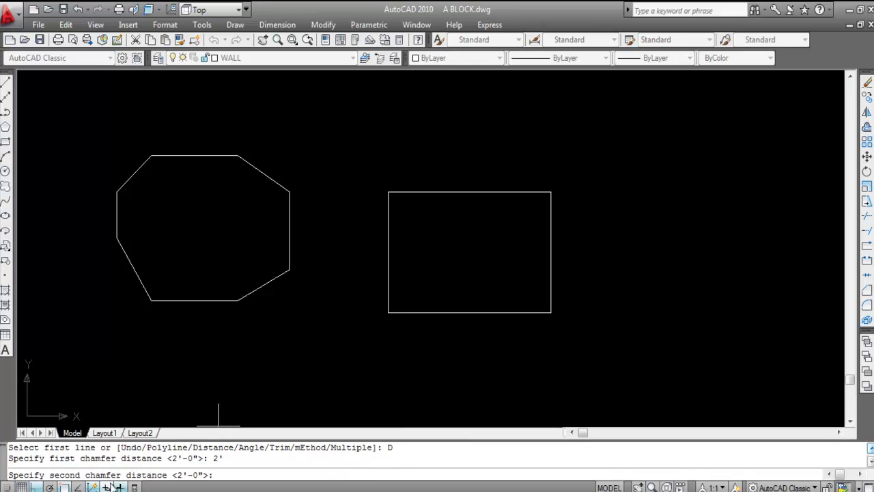
type("3'")
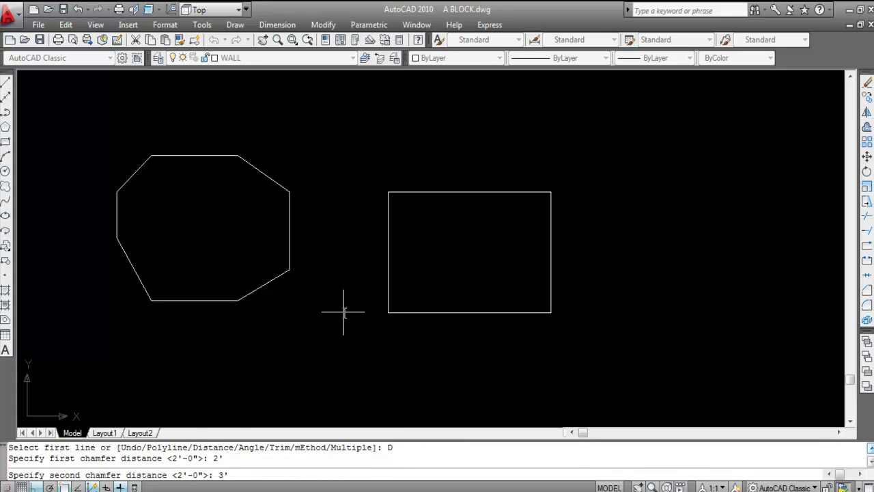
key("Return")
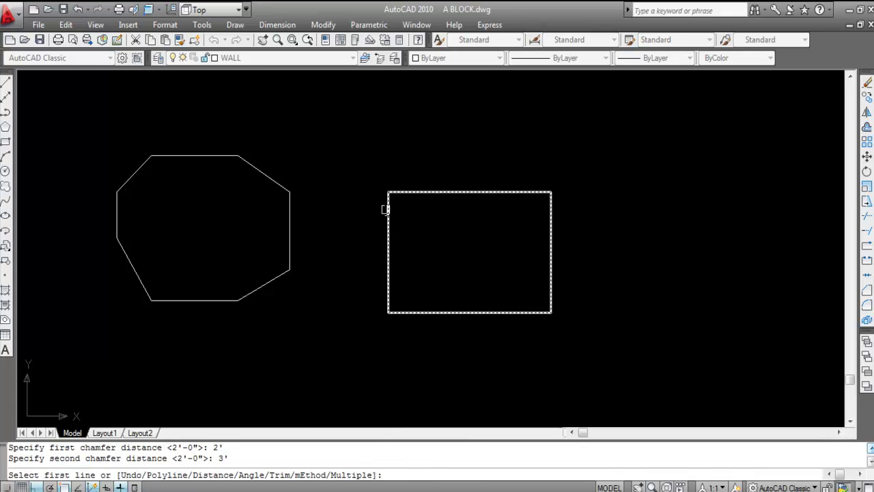
left_click(385, 210)
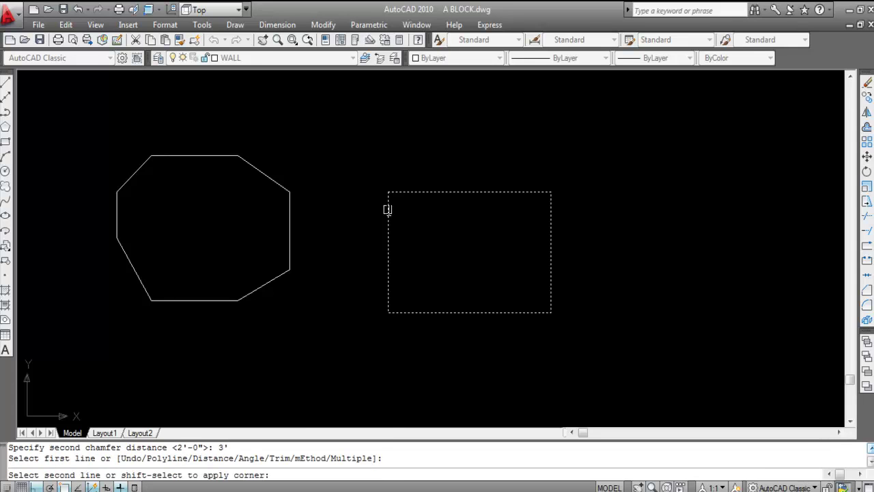
left_click(430, 190)
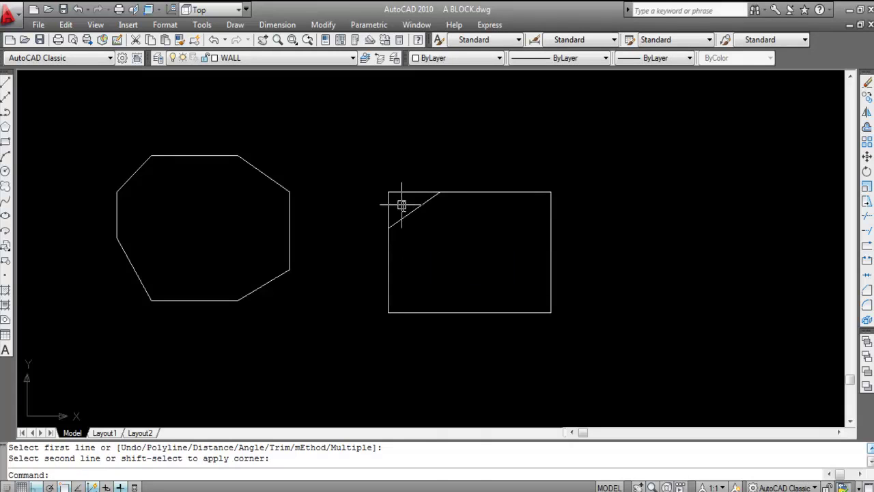
Start the Chamfer command again and set its trim mode to No trim
scroll(400, 198, "up", 1)
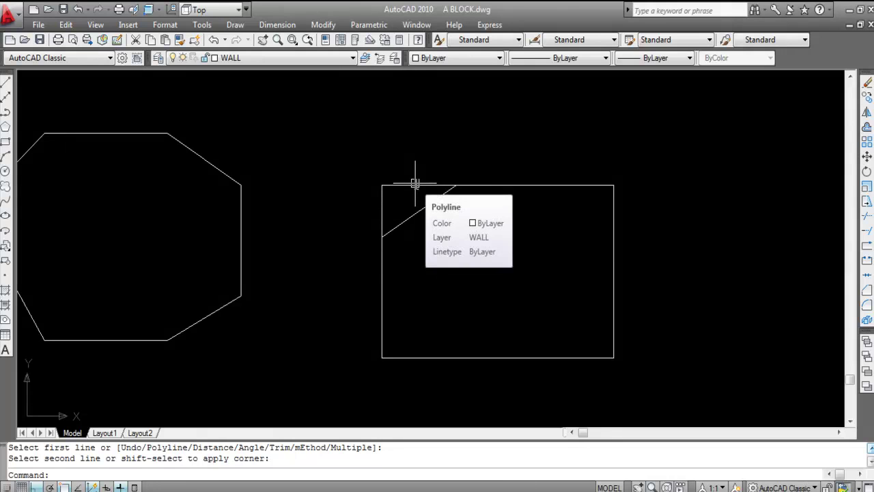
scroll(312, 205, "down", 2)
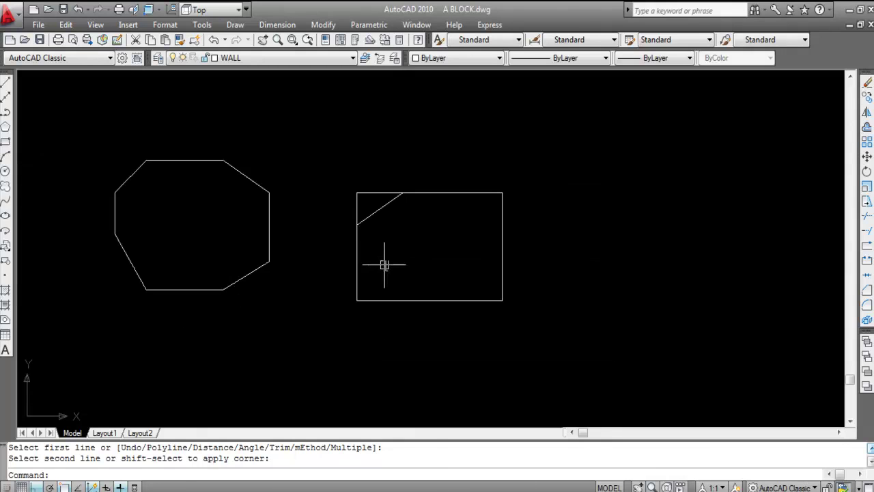
type("CHA")
key("Return")
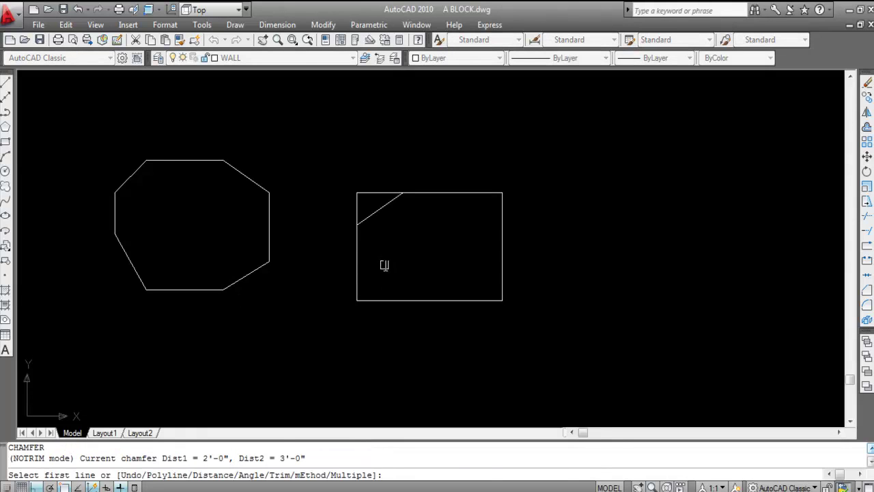
type("T")
key("Return")
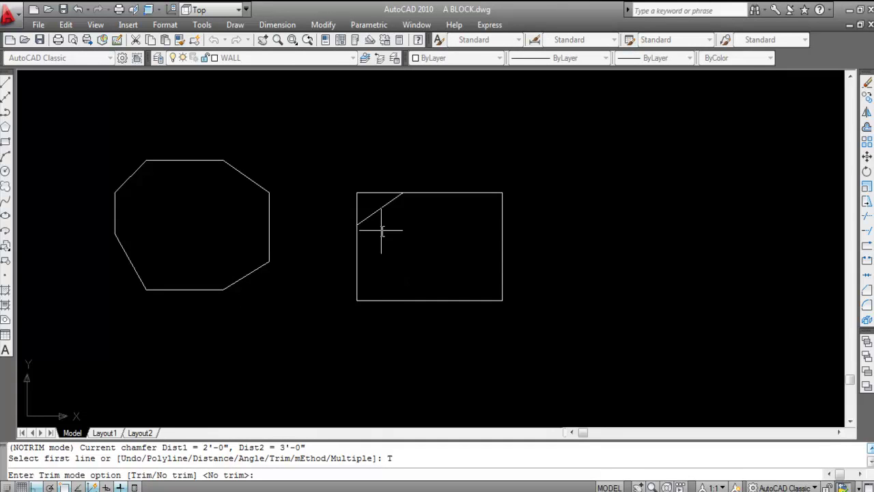
type("N")
key("Return")
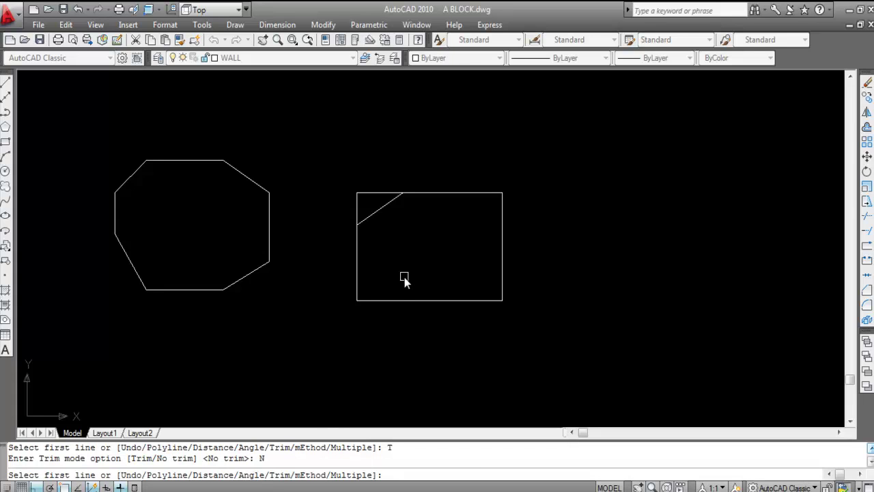
Chamfer the right rectangle's lower-left corner by angle, with a length of 4' on the left edge and an angle of 45°
type("A")
key("Return")
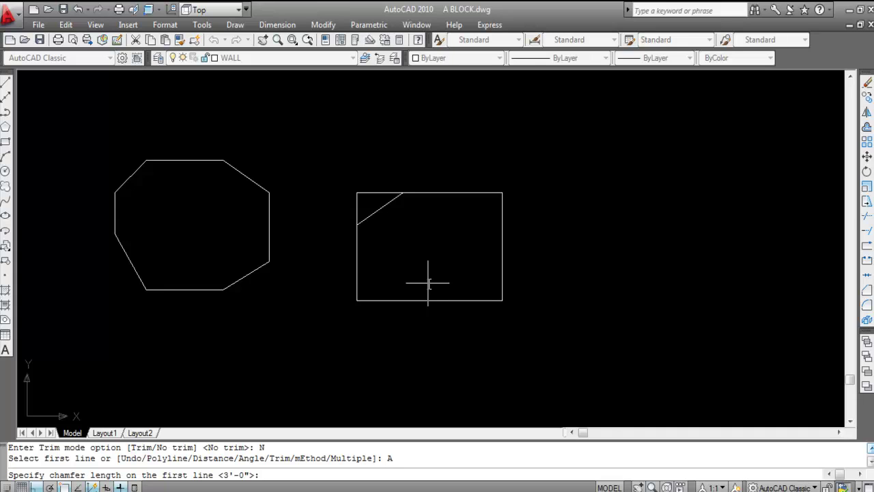
type("4'")
key("Return")
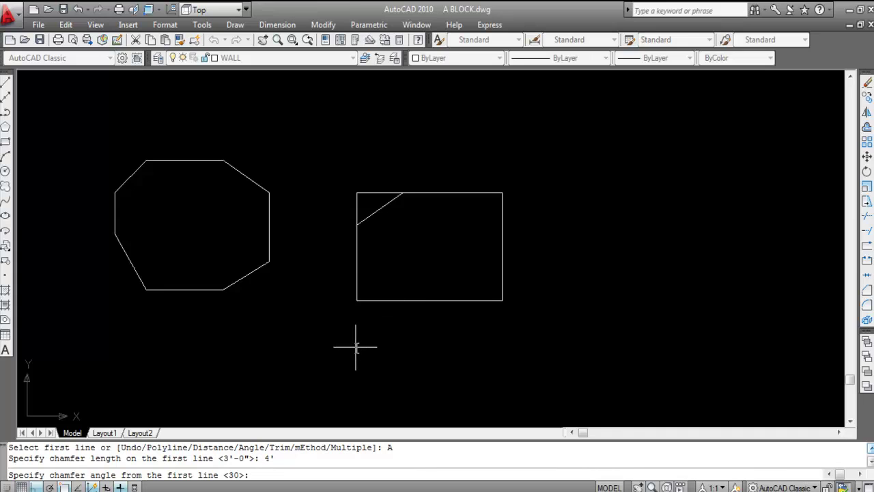
type("45")
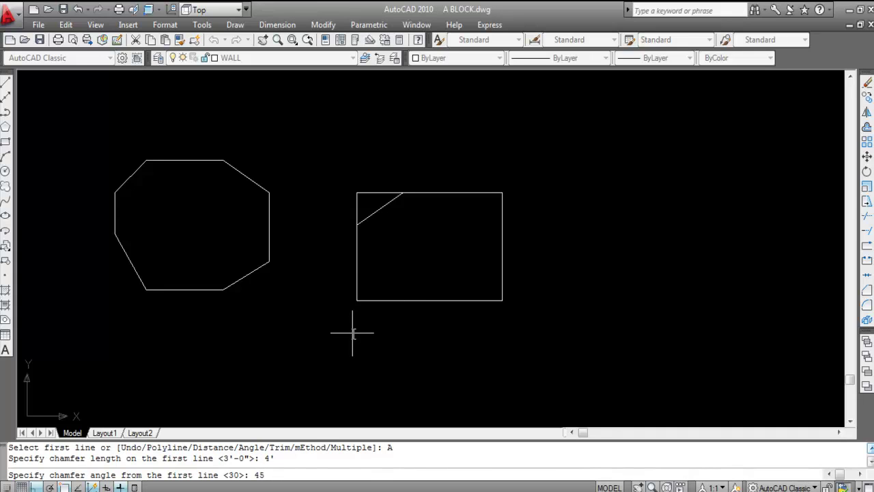
key("Return")
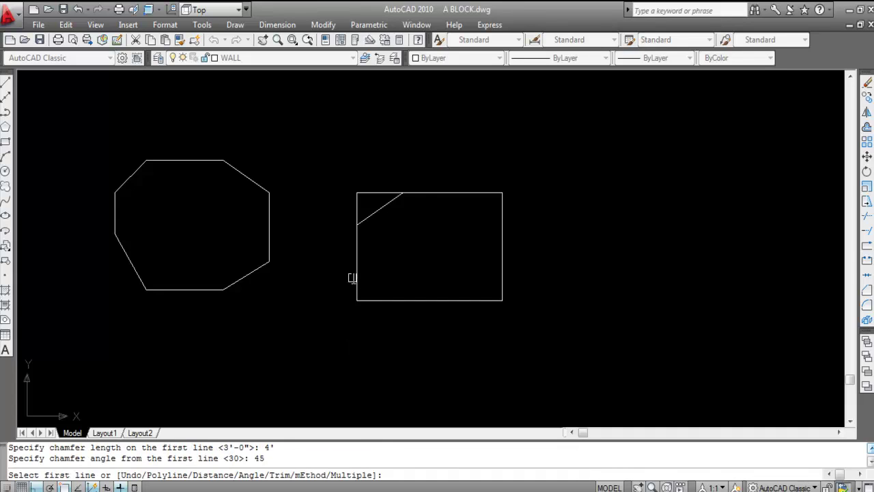
left_click(355, 271)
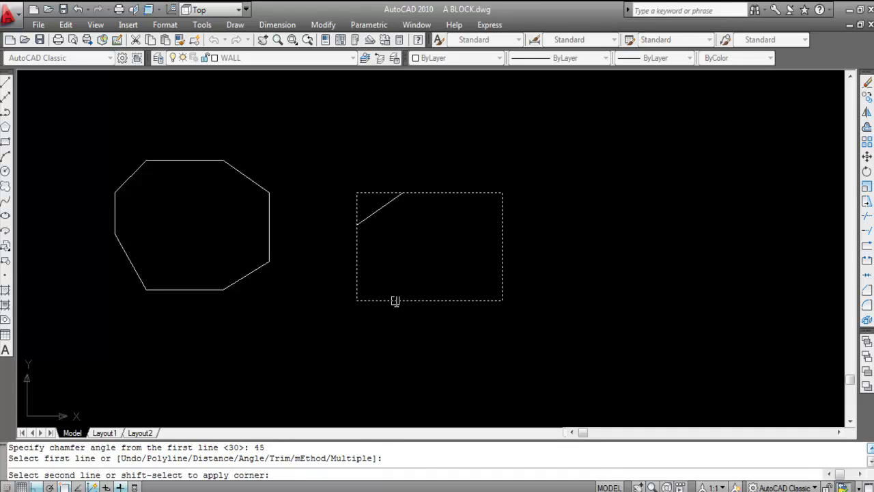
left_click(395, 300)
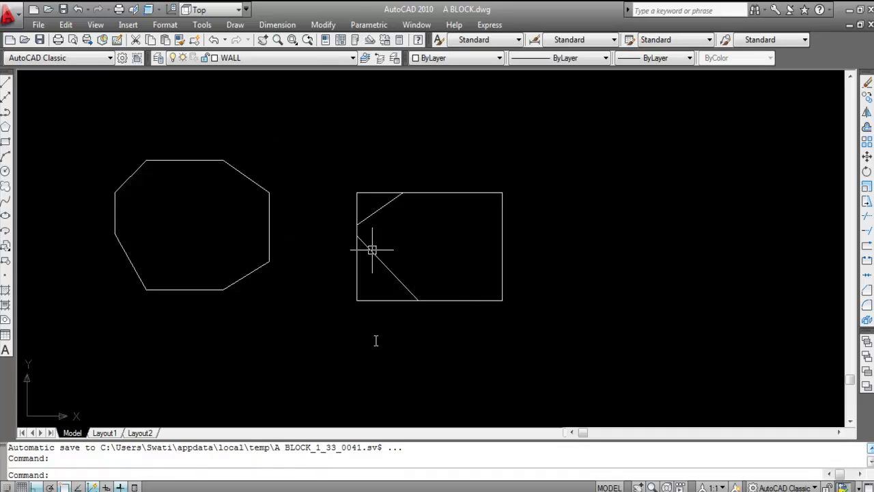
key("Escape")
key("Escape")
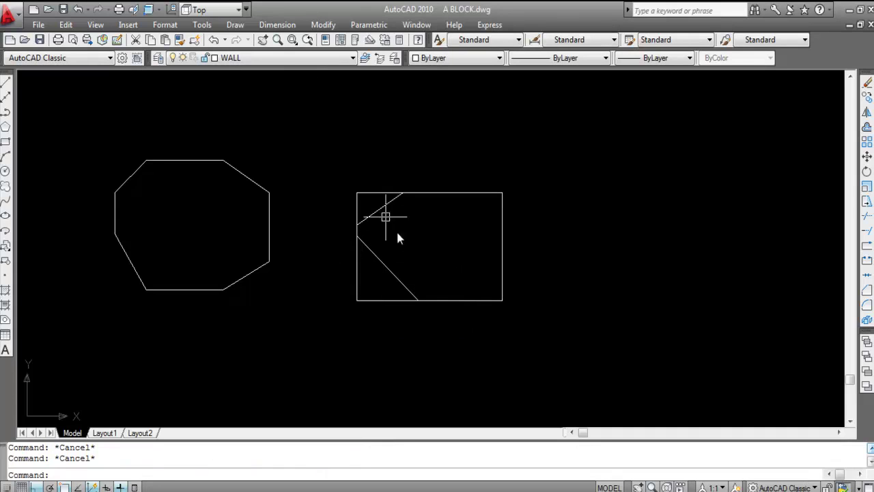
Add a linear dimension below the rectangle from its lower-left corner to the chamfer line's end on the bottom edge
left_click(285, 26)
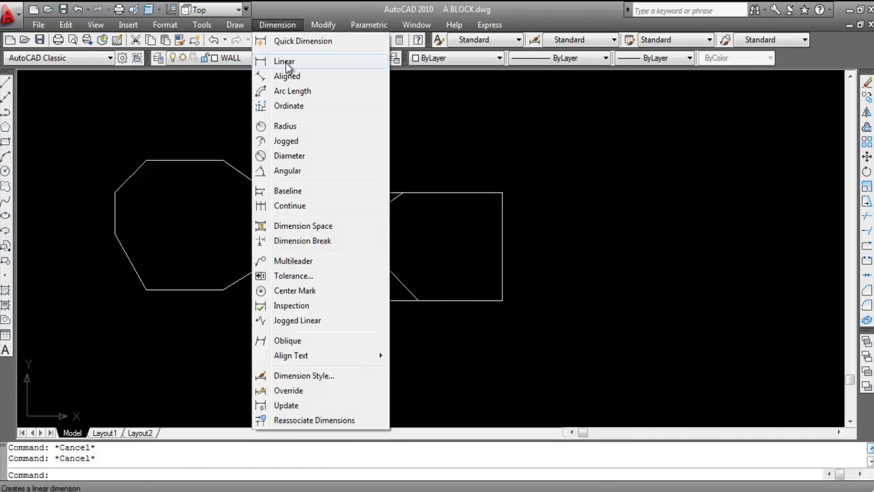
left_click(283, 61)
left_click(357, 301)
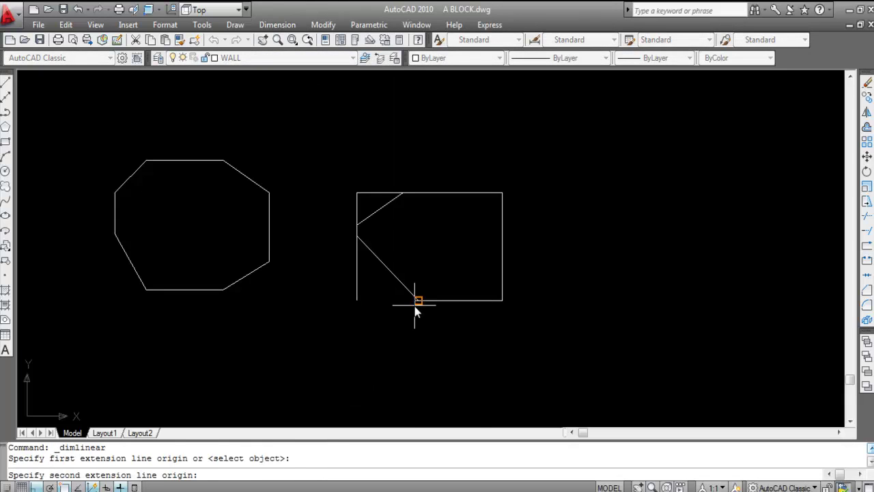
left_click(418, 301)
left_click(430, 355)
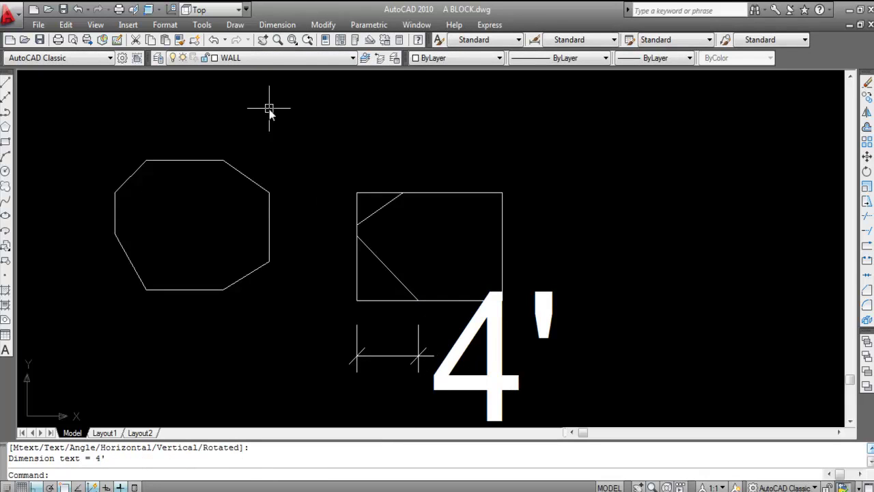
Add an angular dimension between the rectangle's left edge and the lower-left chamfer line
left_click(280, 25)
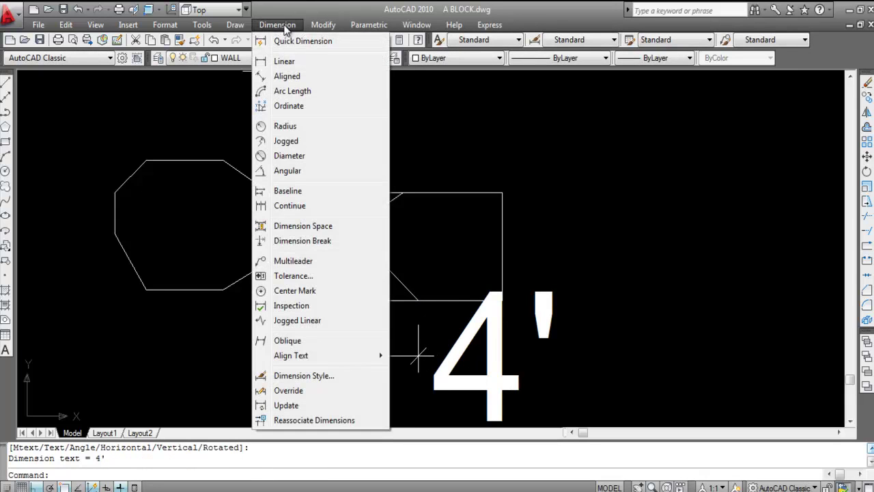
left_click(287, 170)
scroll(375, 263, "up", 2)
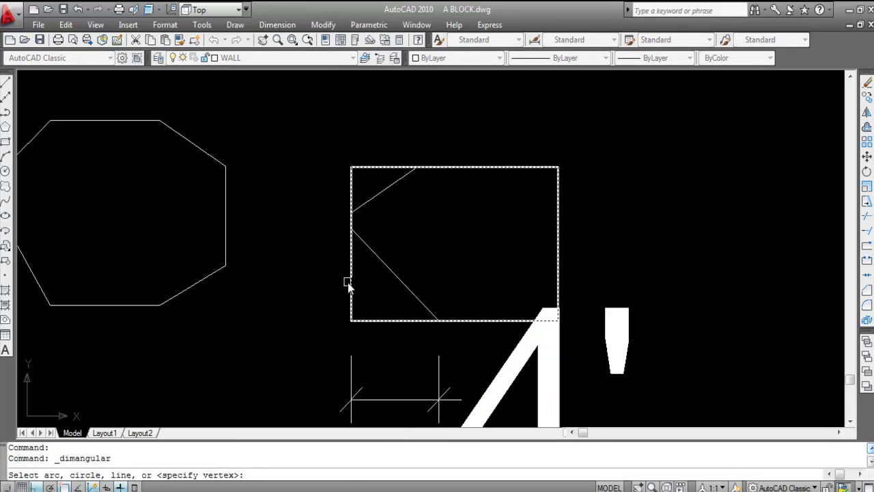
left_click(348, 282)
left_click(389, 267)
scroll(397, 294, "down", 2)
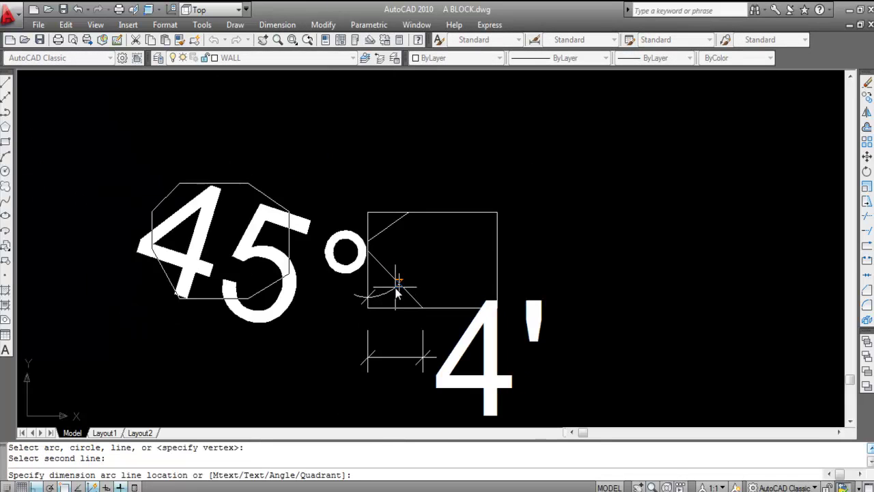
scroll(397, 293, "down", 2)
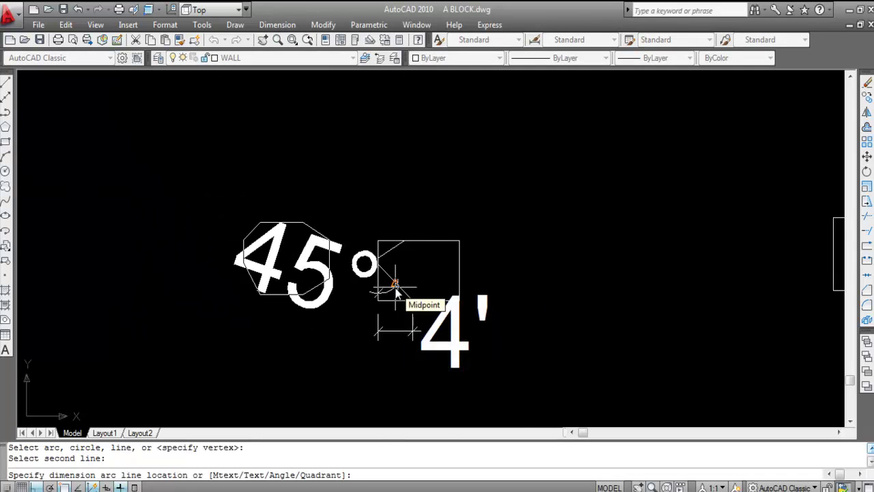
scroll(396, 292, "up", 3)
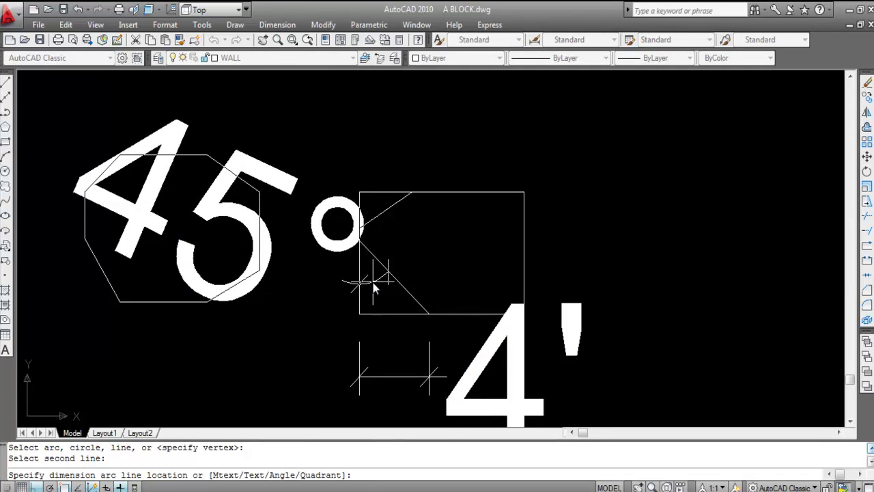
left_click(373, 282)
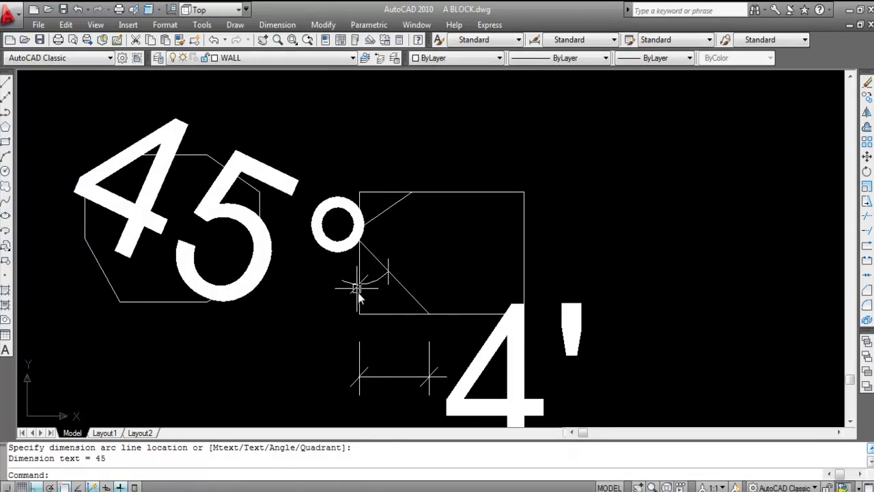
Erase the linear and angular dimensions at the rectangle's lower-left corner
scroll(383, 229, "down", 2)
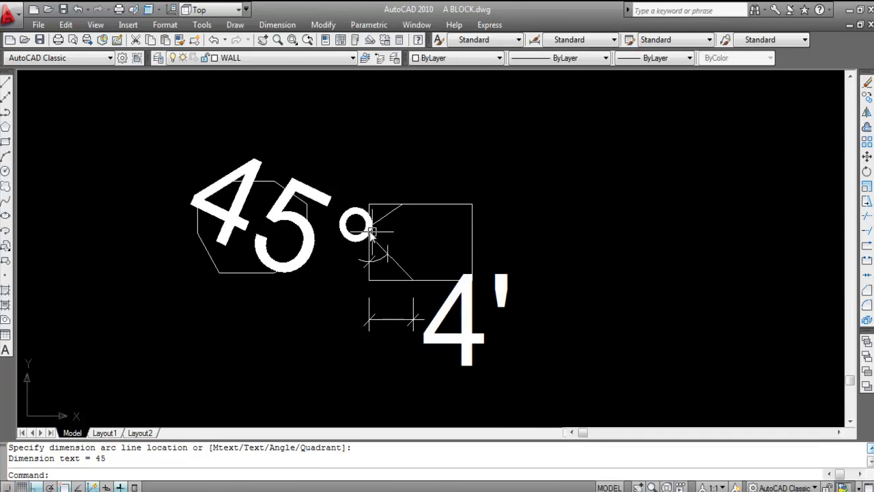
left_click(354, 206)
left_click(408, 347)
left_click(365, 299)
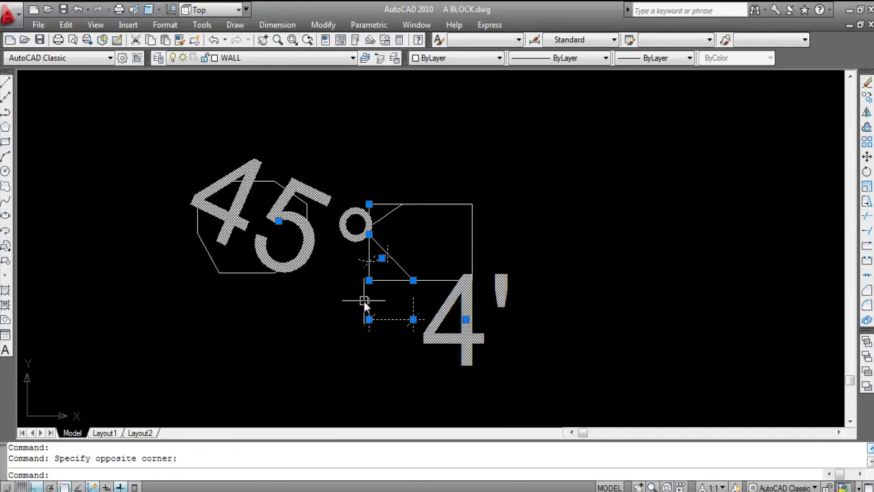
key("Delete")
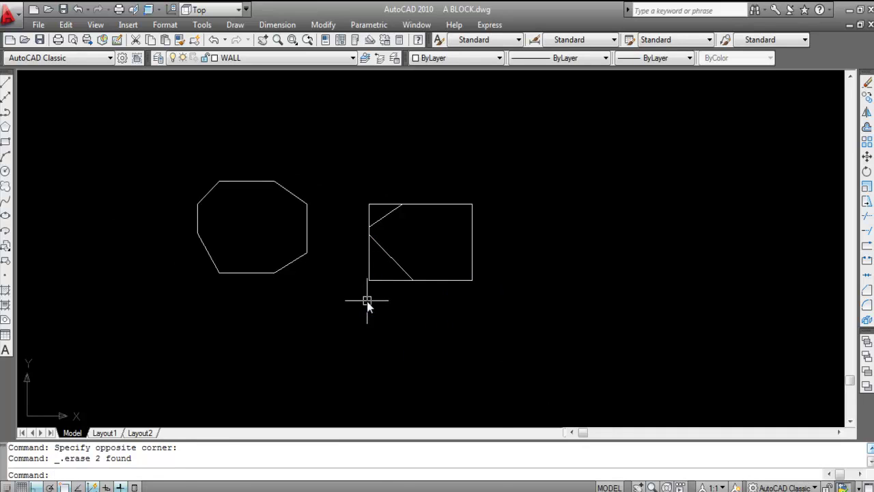
Start the Chamfer command and switch its trim mode to Trim
scroll(428, 278, "up", 2)
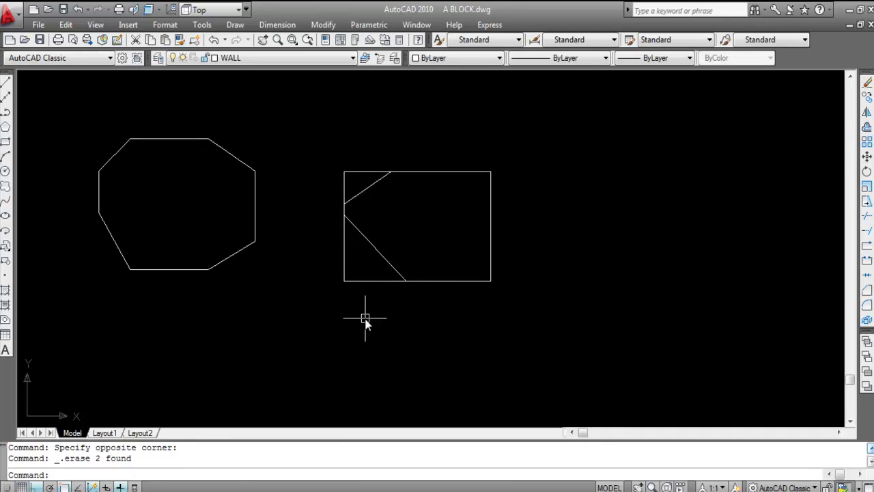
type("CHA")
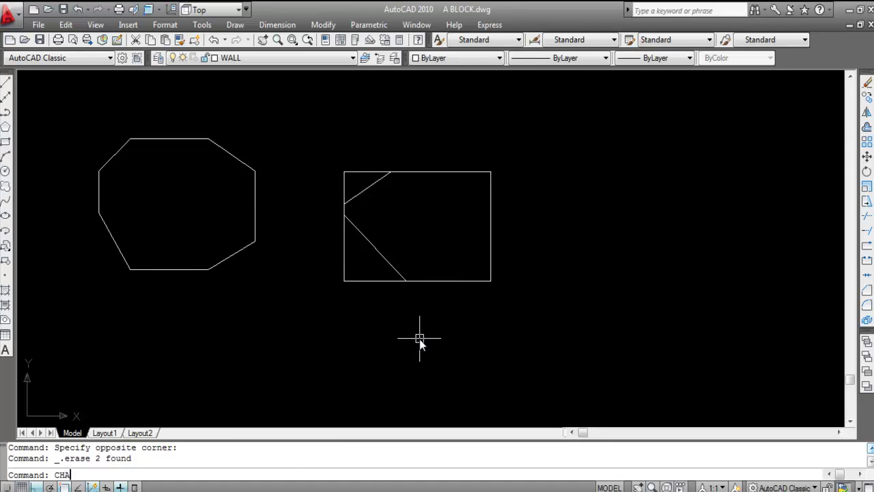
key("Return")
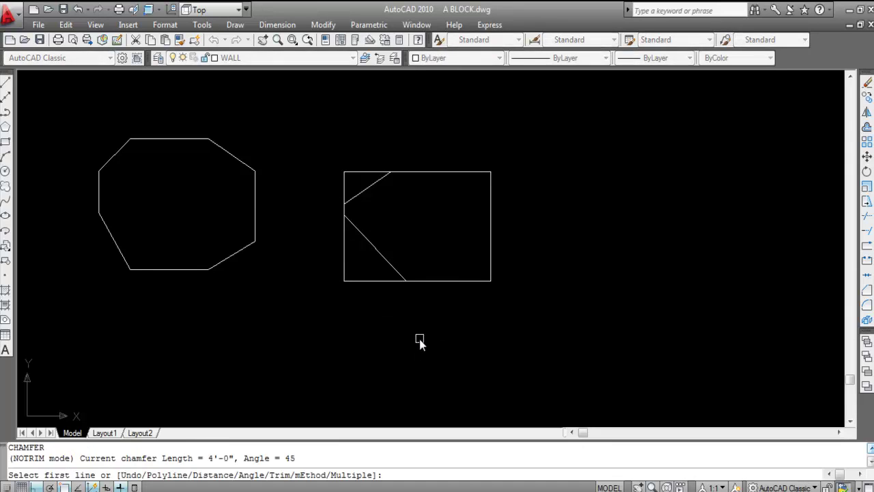
type("T")
key("Return")
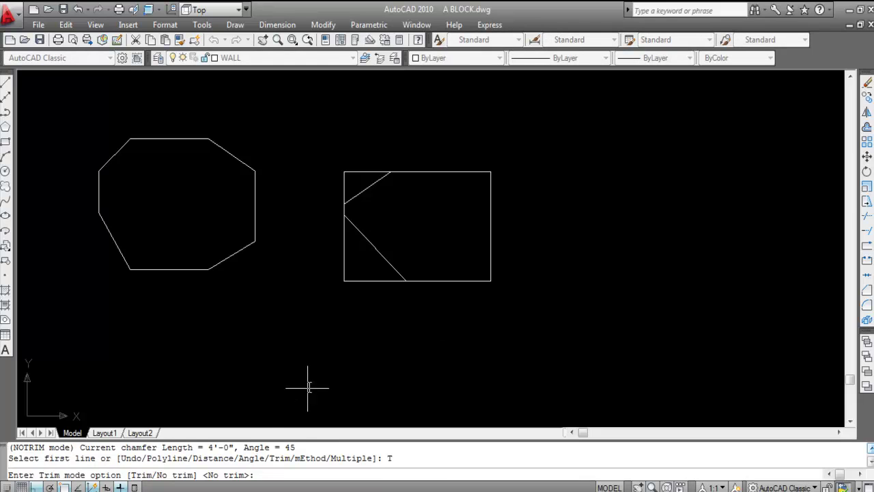
type("T")
key("Return")
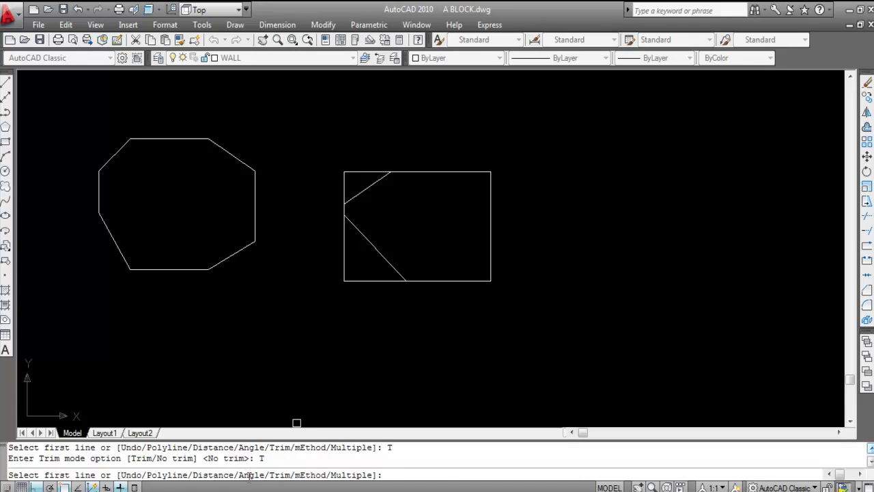
Chamfer the right rectangle's lower-right corner by angle, with a length of 2' on the bottom edge and an angle of 30°
type("A")
key("Return")
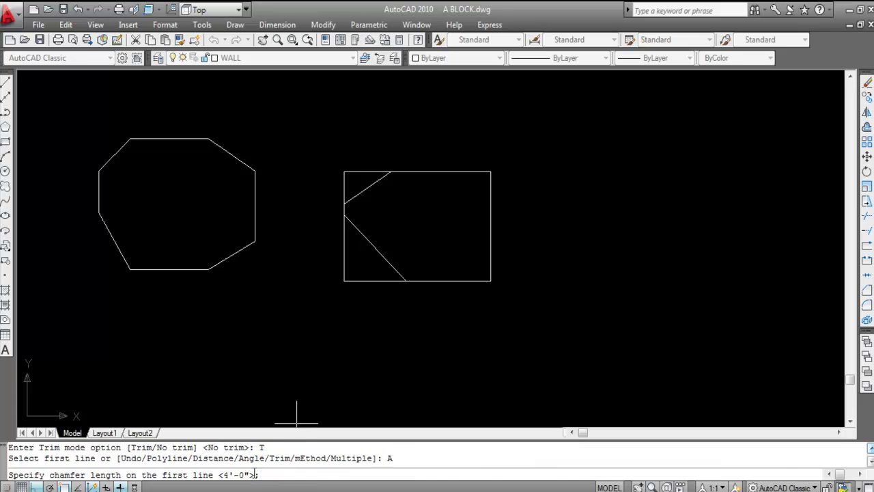
type("2'")
key("Return")
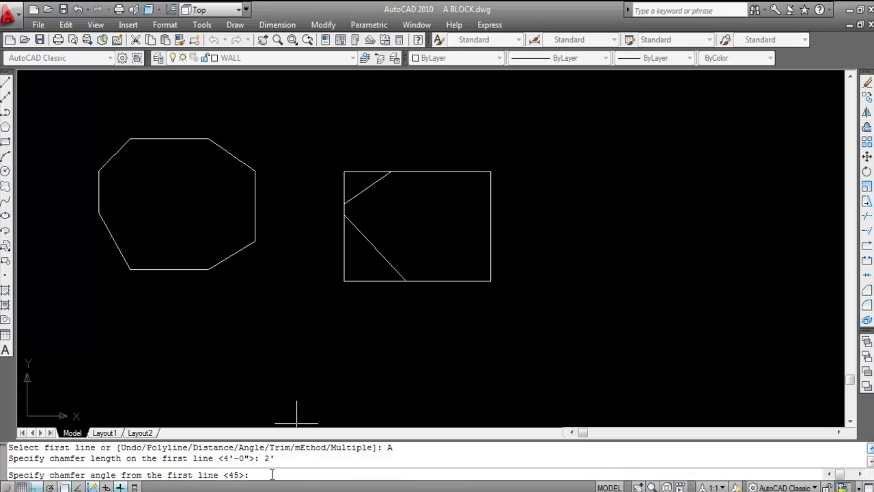
type("30")
key("Return")
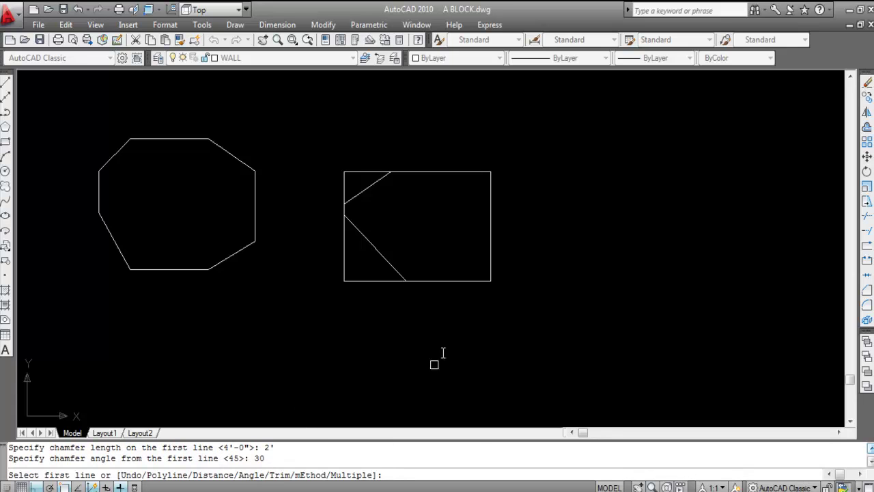
left_click(470, 281)
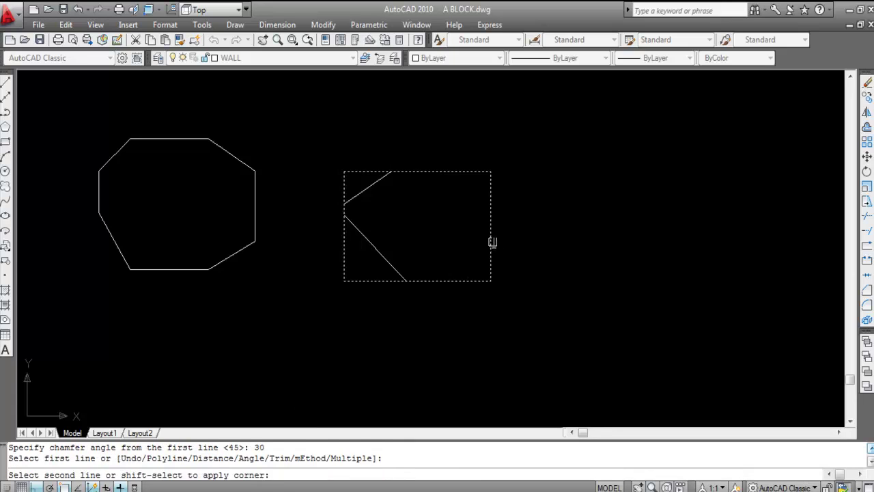
left_click(491, 246)
scroll(494, 272, "up", 2)
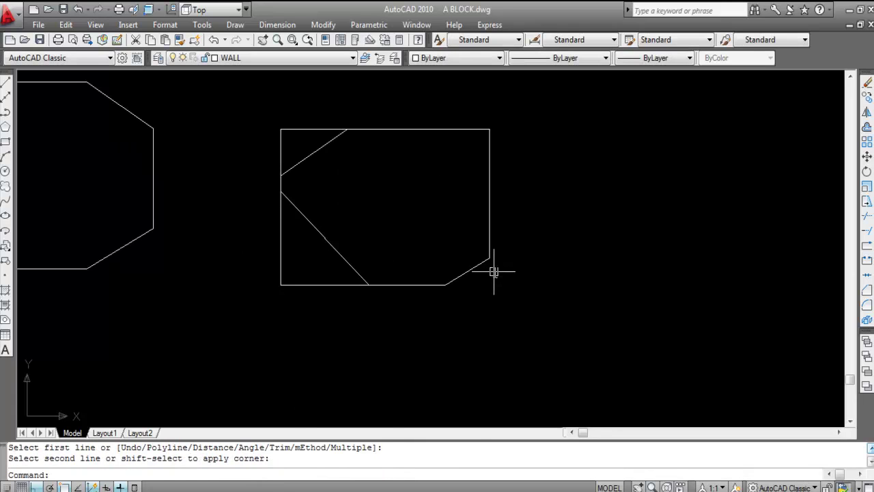
Erase the single leftover object in the area to the right of the chamfered rectangle
scroll(494, 272, "down", 2)
key("Delete")
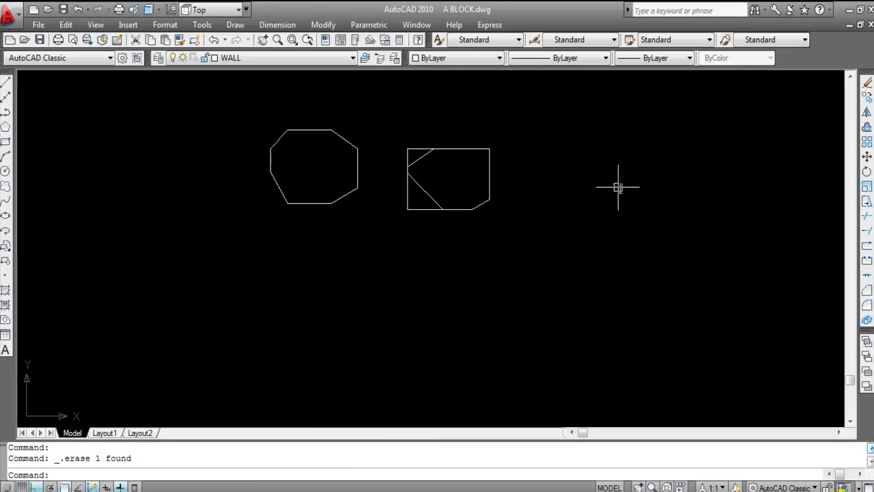
Draw a new rectangle in the empty area just right of the chamfered rectangle
scroll(491, 198, "up", 2)
scroll(330, 256, "down", 2)
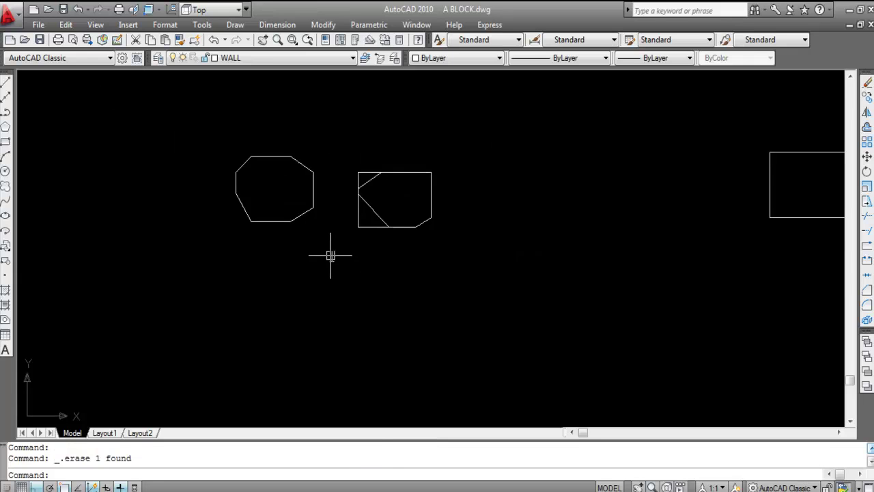
scroll(338, 247, "down", 2)
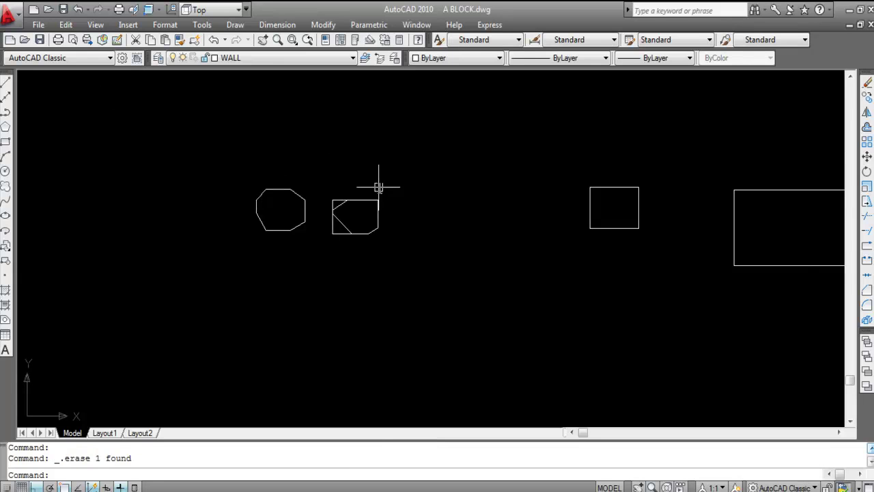
scroll(372, 188, "up", 3)
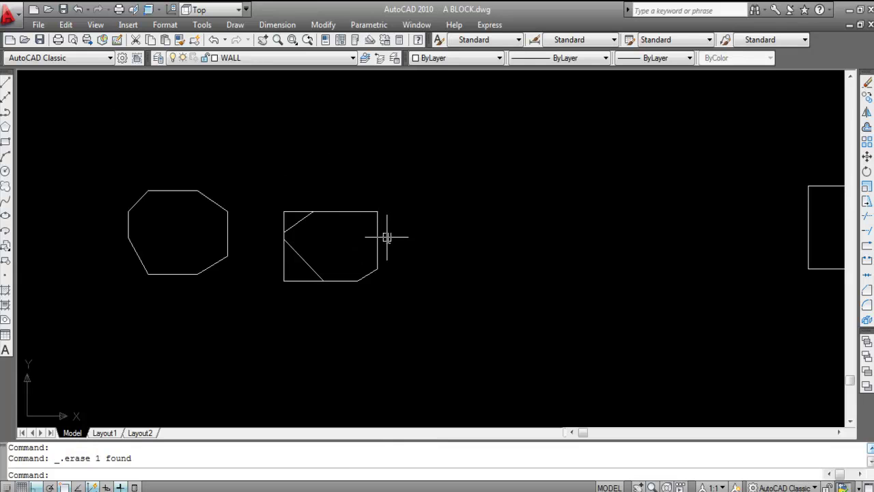
left_click(5, 141)
left_click(430, 216)
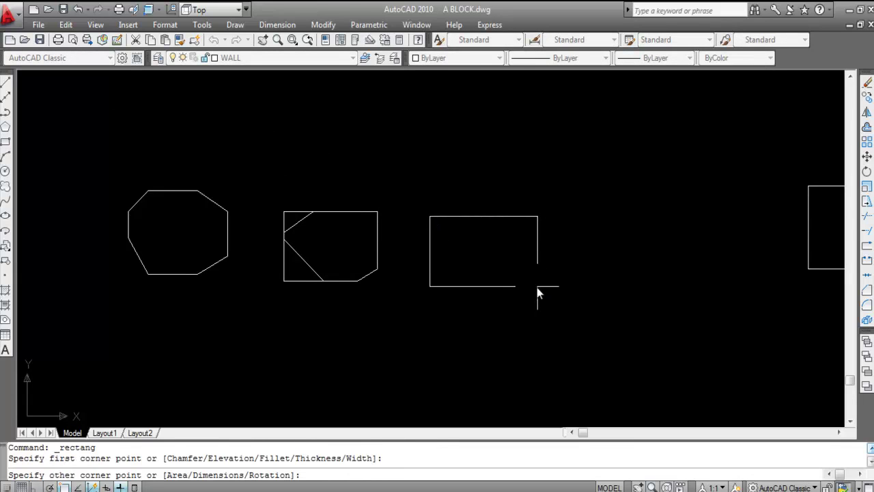
left_click(531, 290)
Chamfer all corners of the new rectangle at once with the Polyline option, using 2' for both distances
scroll(492, 241, "up", 2)
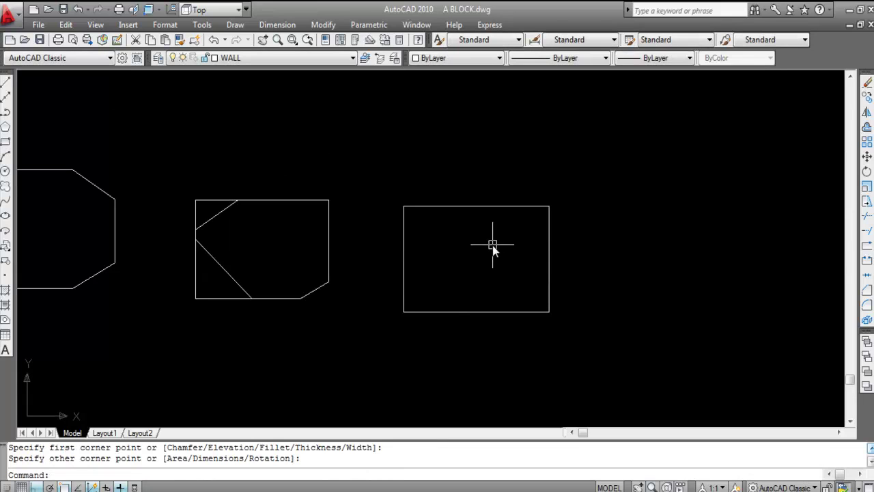
type("CHA")
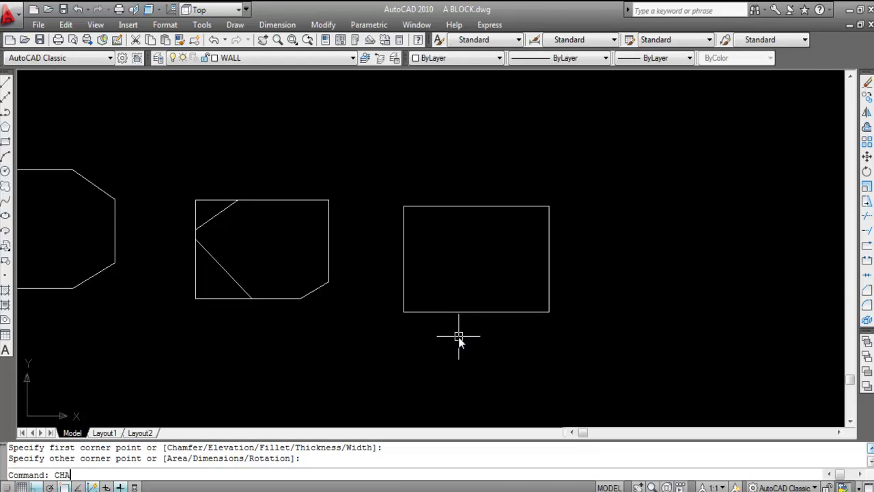
key("Return")
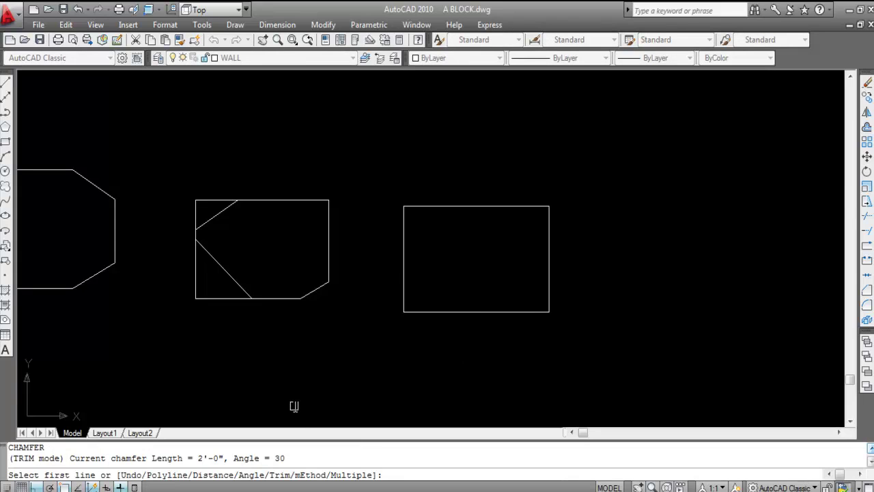
type("D")
key("Return")
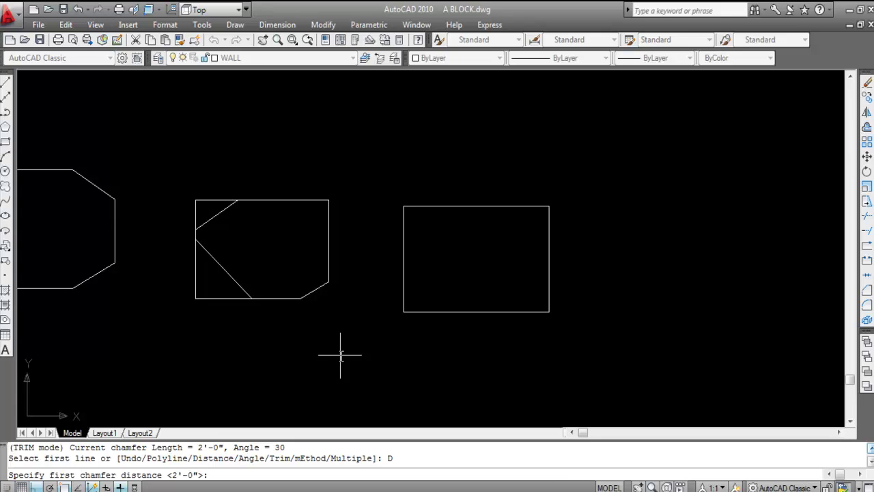
type("2'")
key("Return")
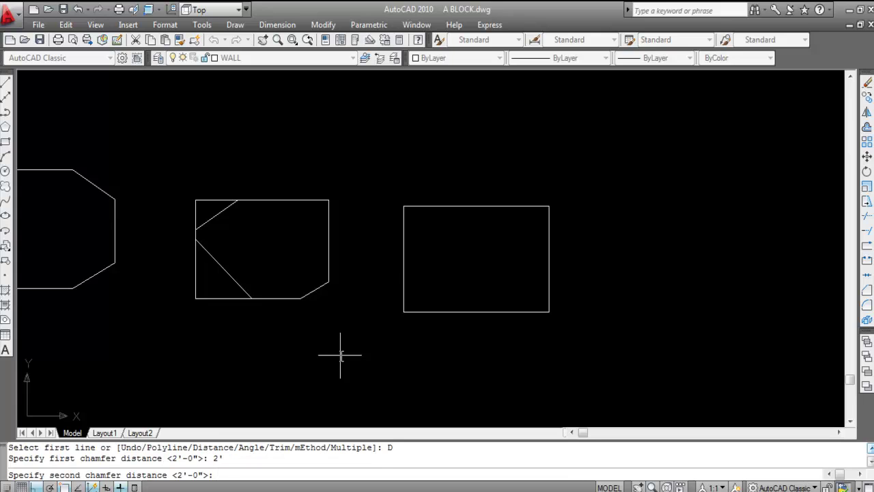
type("2'")
key("Return")
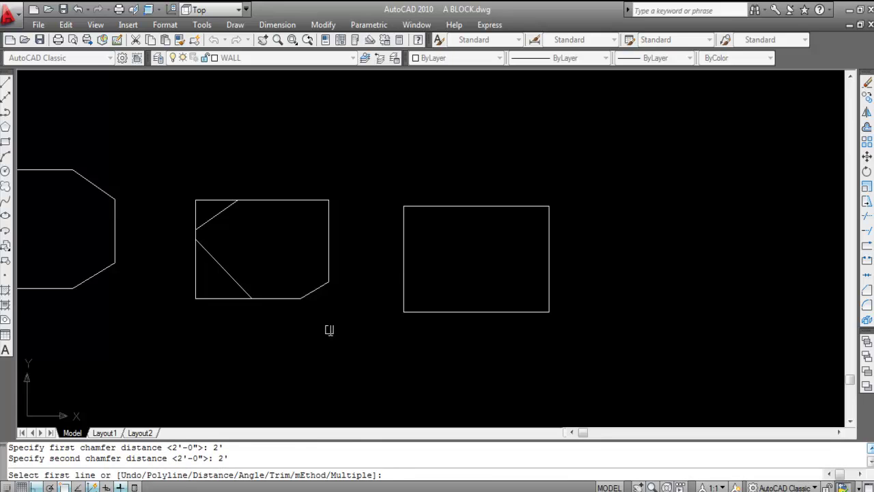
type("P")
key("Return")
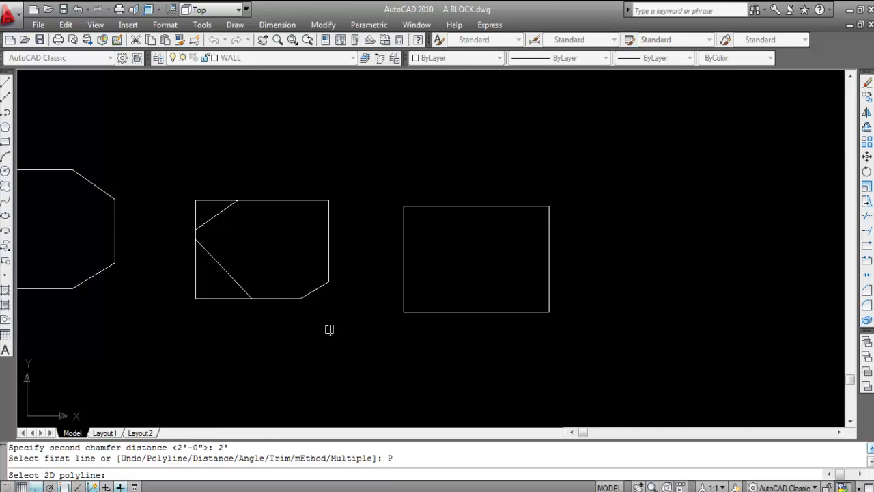
left_click(406, 246)
scroll(562, 234, "up", 2)
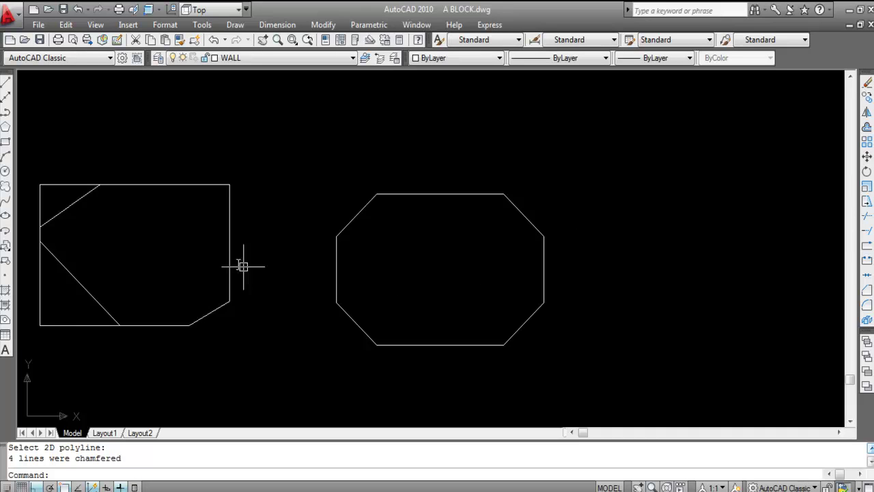
Examine whether the plain square right of the chamfered polyline is made of separate lines by selecting its sides
scroll(230, 255, "down", 4)
left_click(592, 244)
left_click(530, 250)
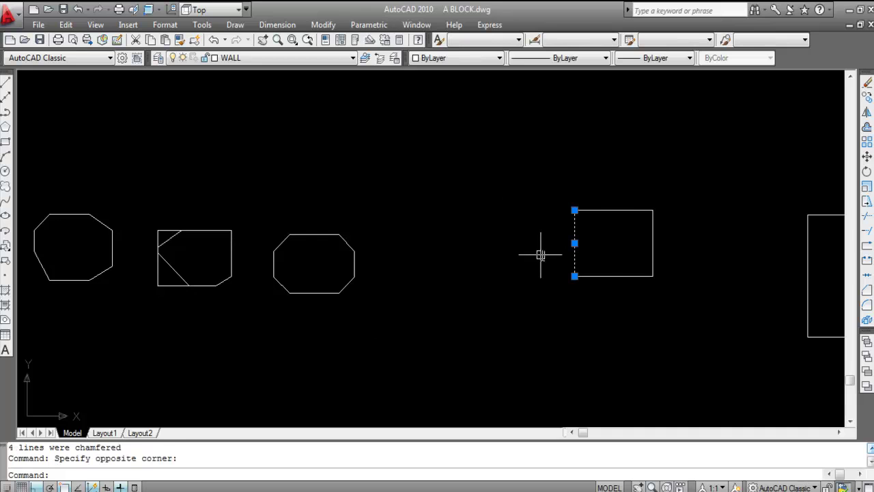
left_click(667, 254)
left_click(620, 185)
left_click(635, 319)
key("Escape")
left_click(681, 308)
left_click(562, 198)
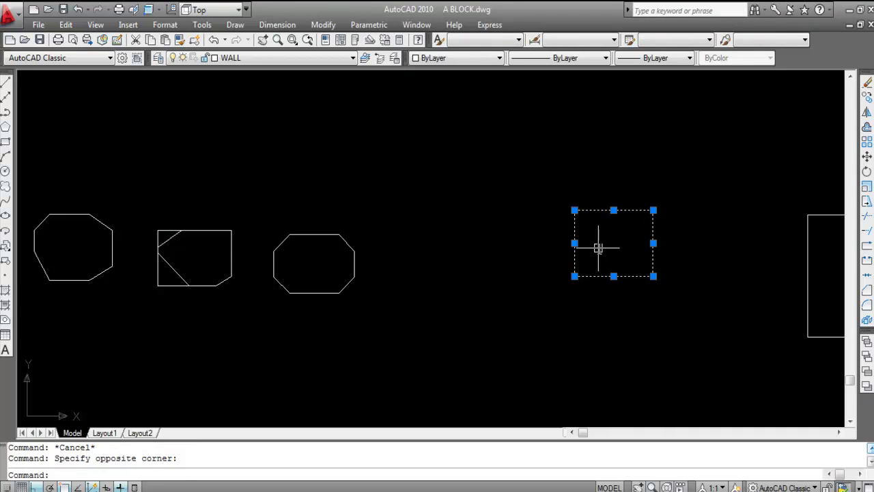
key("Escape")
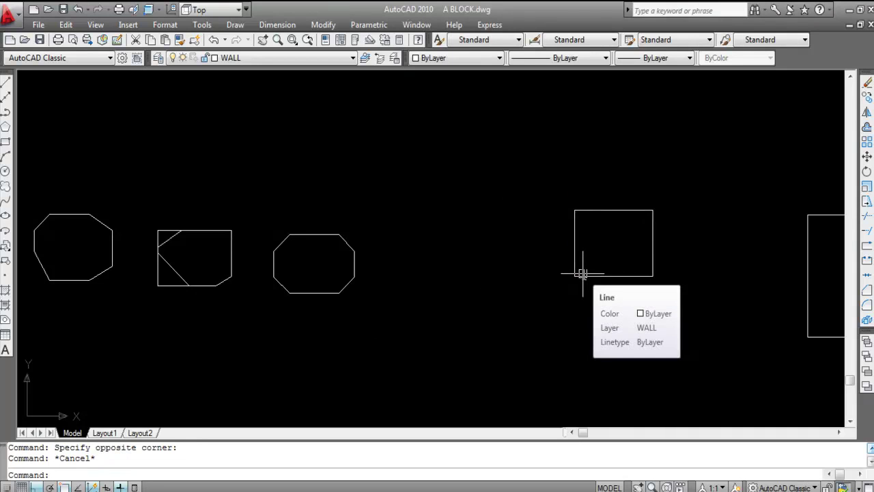
Select the square's four sides one after another to inspect them as individual objects, and clear the selection
left_click(603, 237)
left_click(534, 232)
left_click(607, 186)
left_click(594, 213)
left_click(691, 252)
left_click(649, 207)
left_click(629, 255)
left_click(613, 313)
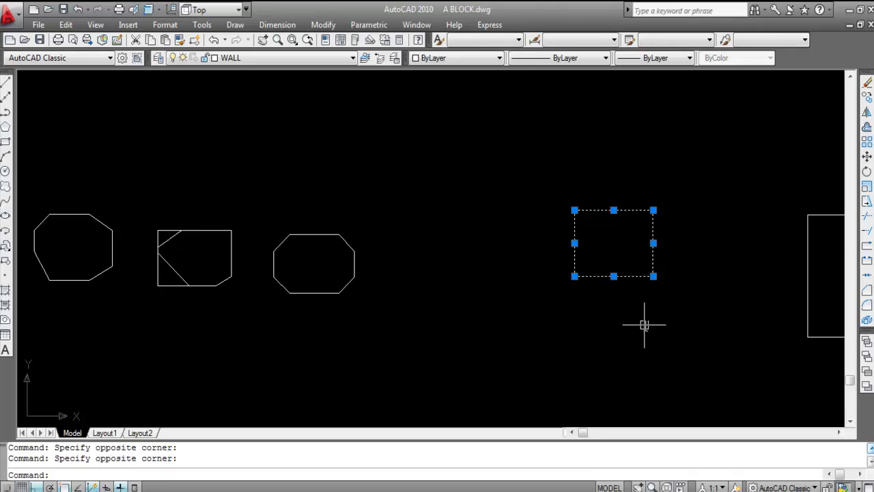
key("Escape")
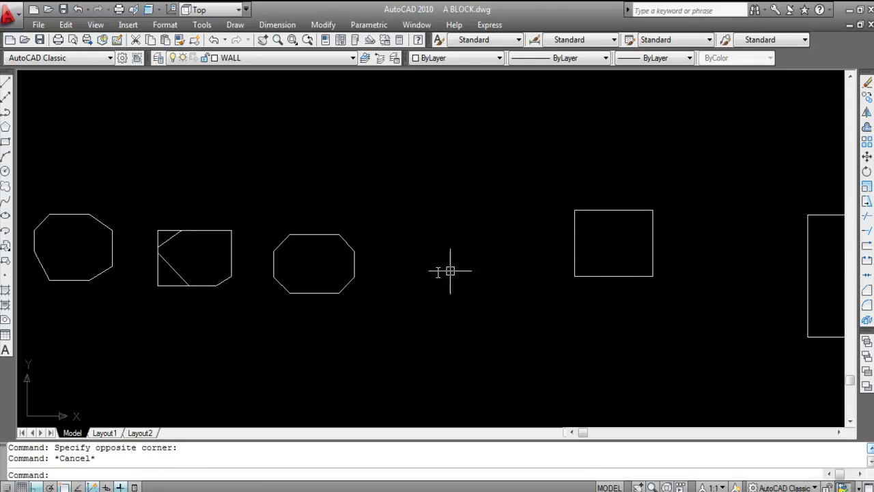
Select the polyline chamfered on all corners and the square's left side in turn to compare the two object types
left_click(341, 237)
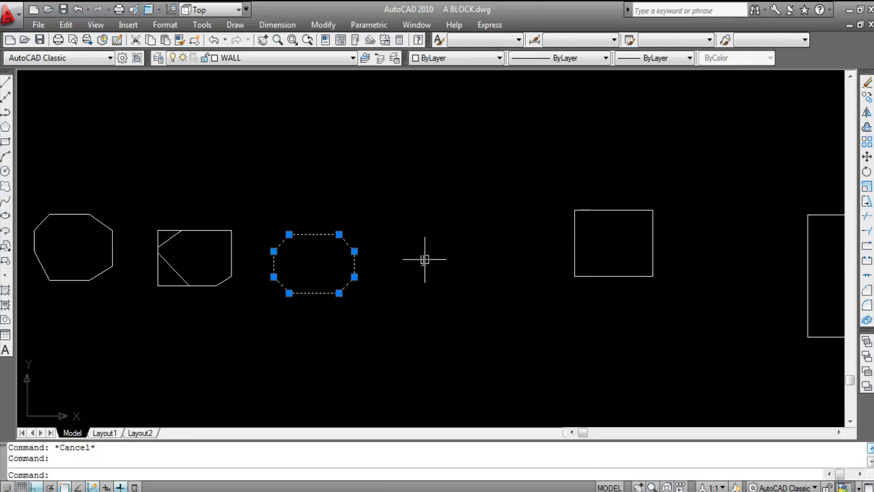
key("Escape")
left_click(587, 235)
left_click(533, 239)
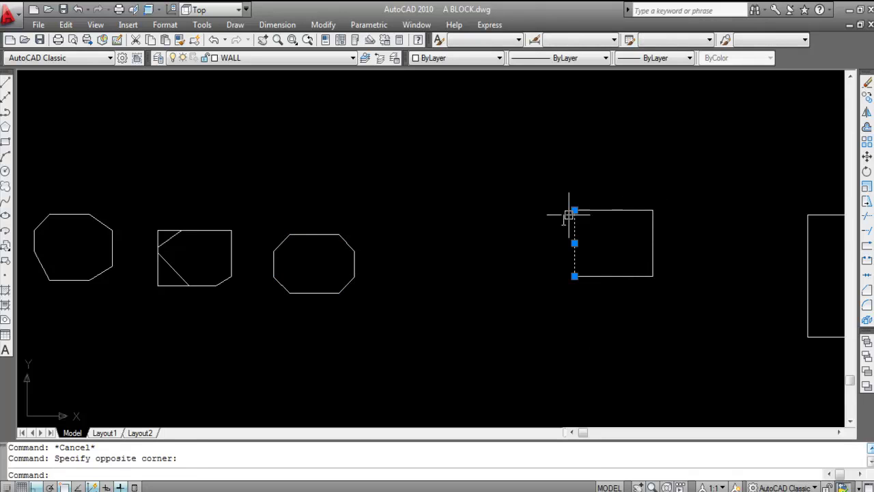
key("Escape")
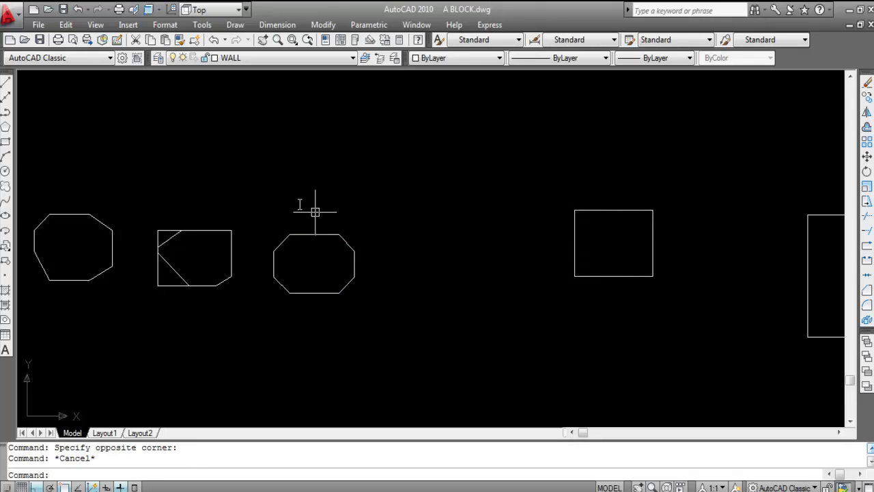
Draw a rectangle in the gap between the polyline chamfered on all corners and the plain square
left_click(5, 142)
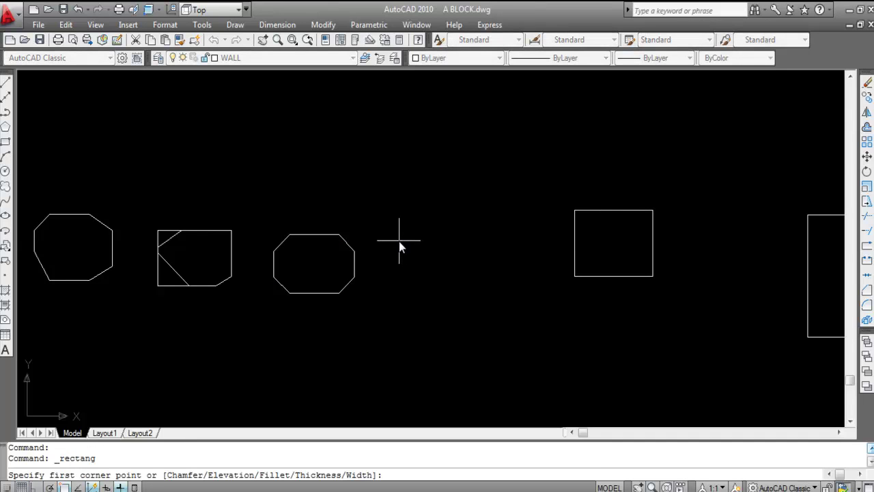
left_click(399, 240)
left_click(498, 302)
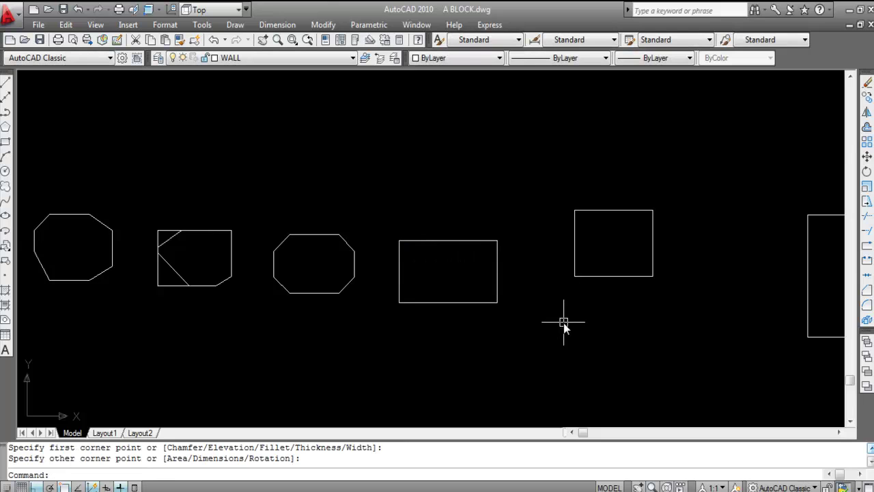
type("CHA")
key("Return")
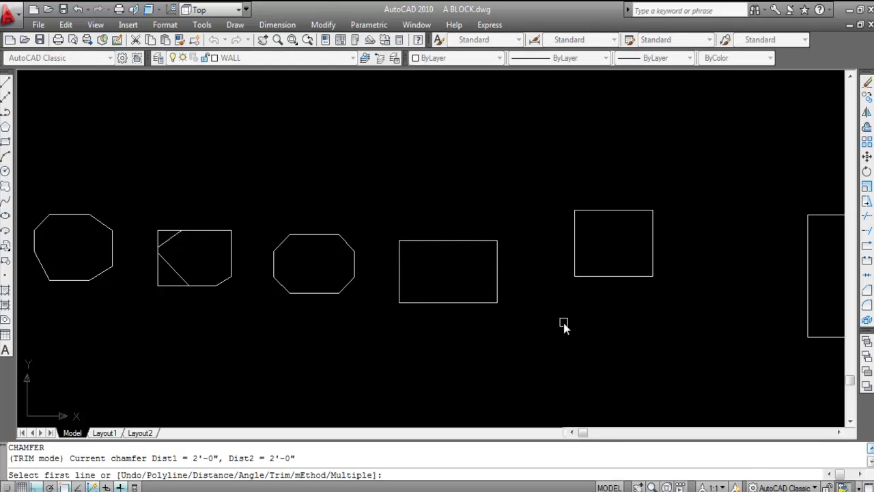
key("Escape")
key("Escape")
Chamfer the whole rectangle beside the plain square as a polyline, with both distances set to 3'
type("CHA")
key("Return")
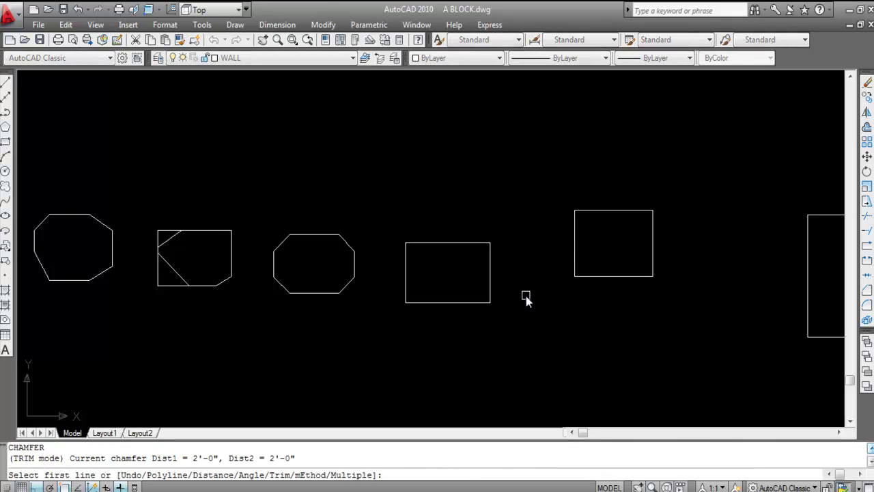
type("D")
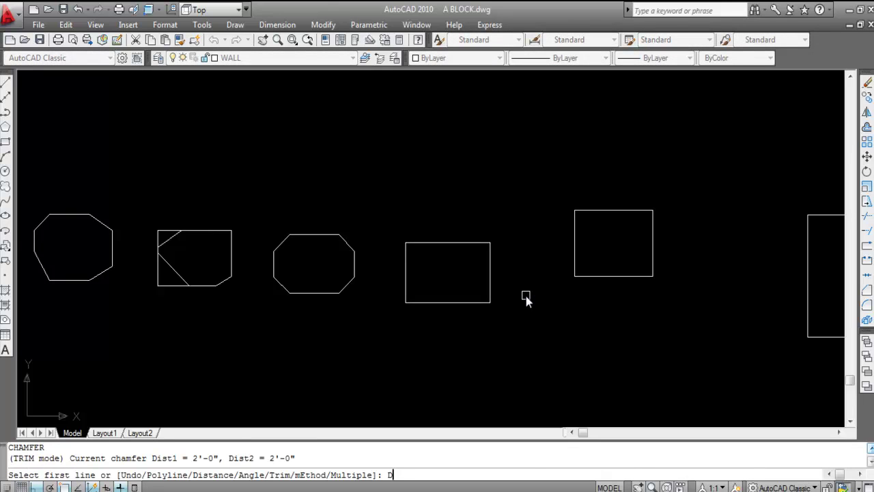
key("Return")
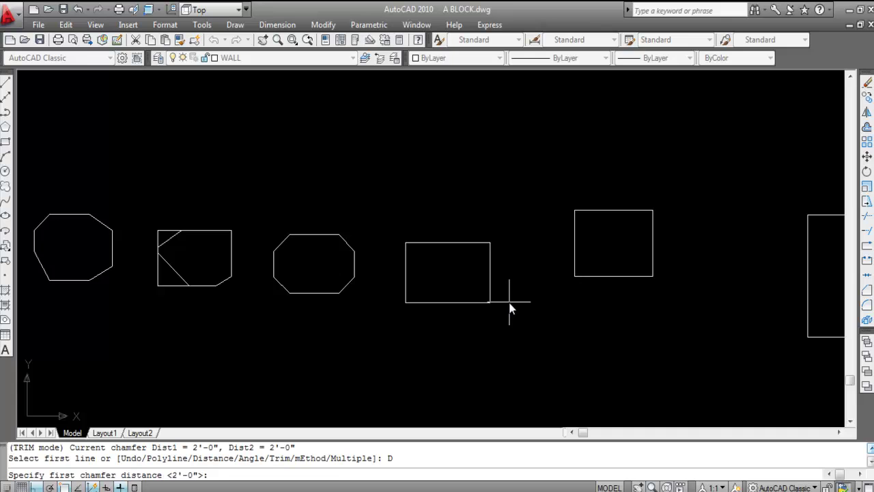
type("3'")
key("Return")
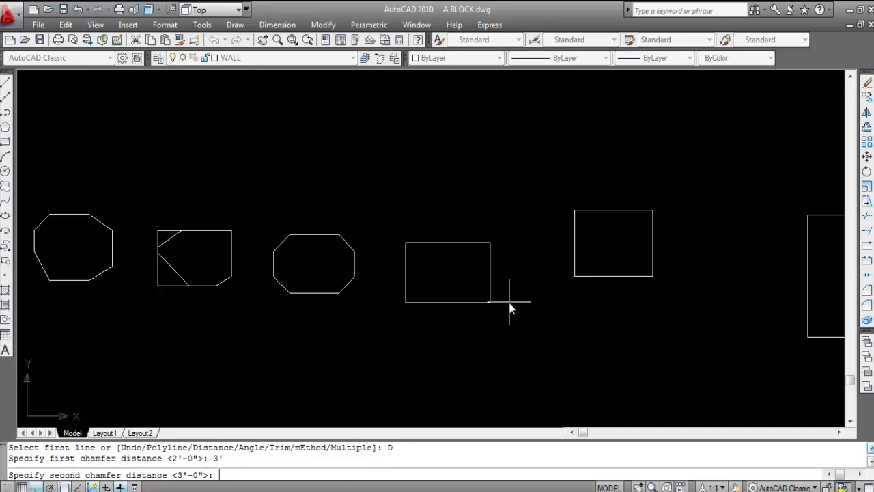
type("3'")
key("Return")
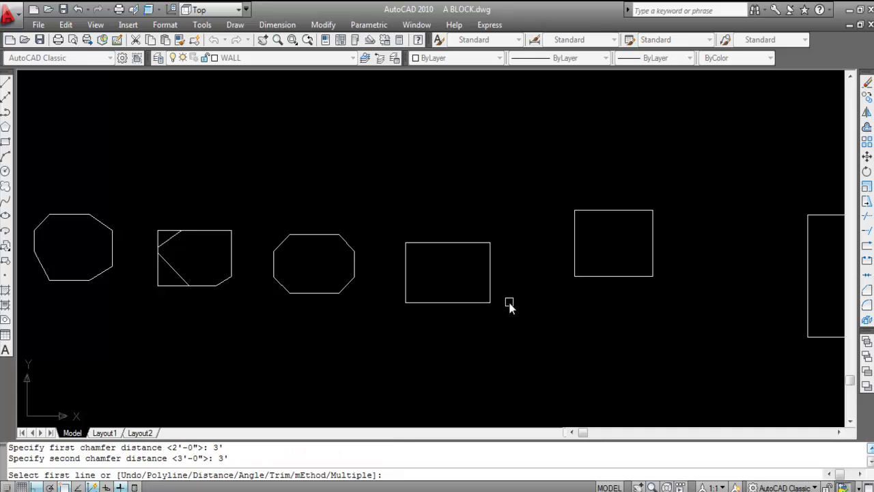
type("P")
key("Return")
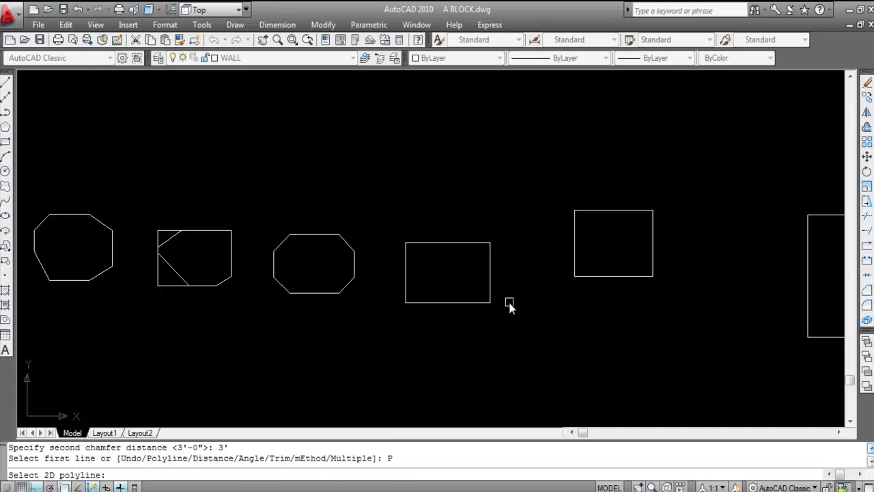
left_click(407, 268)
scroll(498, 280, "up", 2)
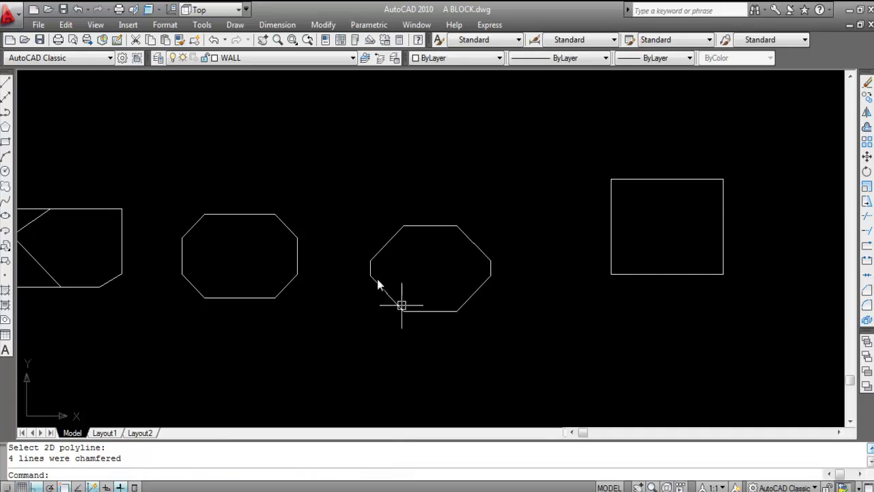
scroll(389, 279, "down", 2)
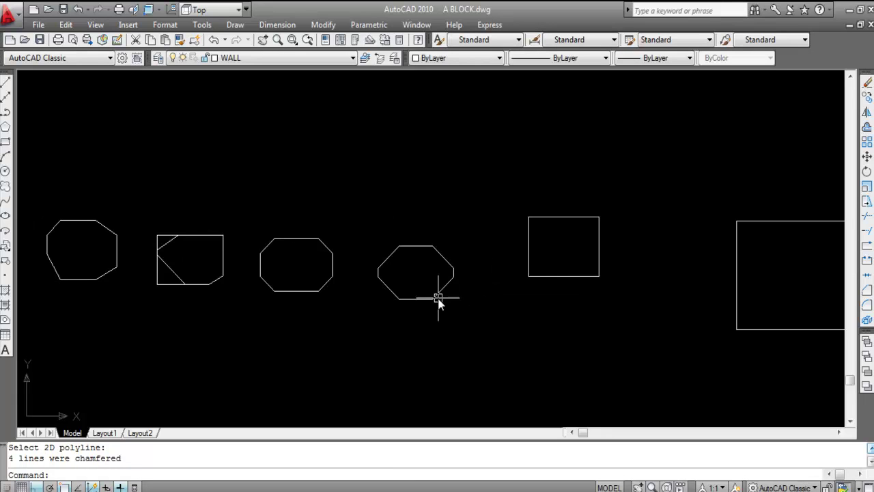
scroll(406, 295, "up", 2)
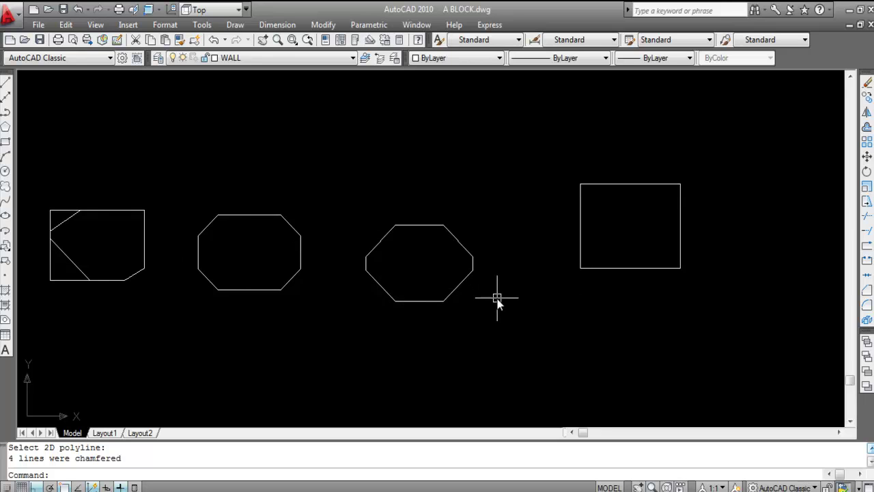
Undo the zooms and the 3' polyline chamfer on the rectangle
type("u")
key("Return")
type("u")
key("Return")
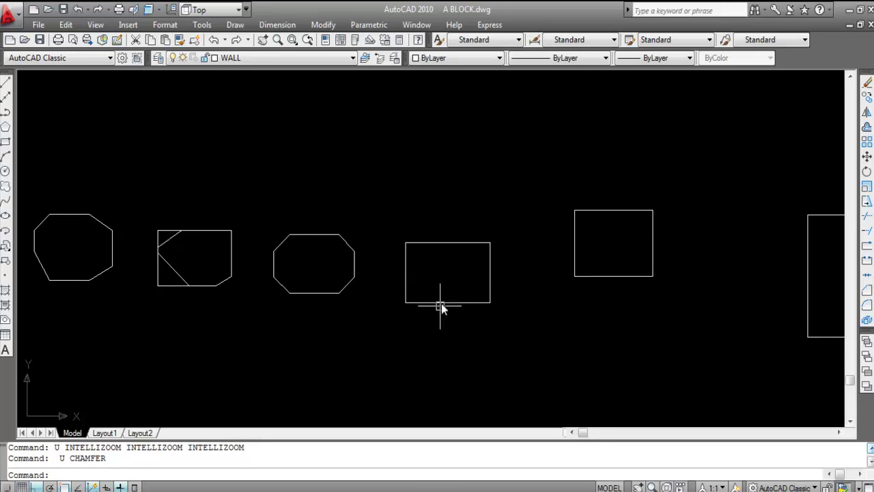
Start a Chamfer and set both chamfer distances to 3'
type("CHA")
key("Return")
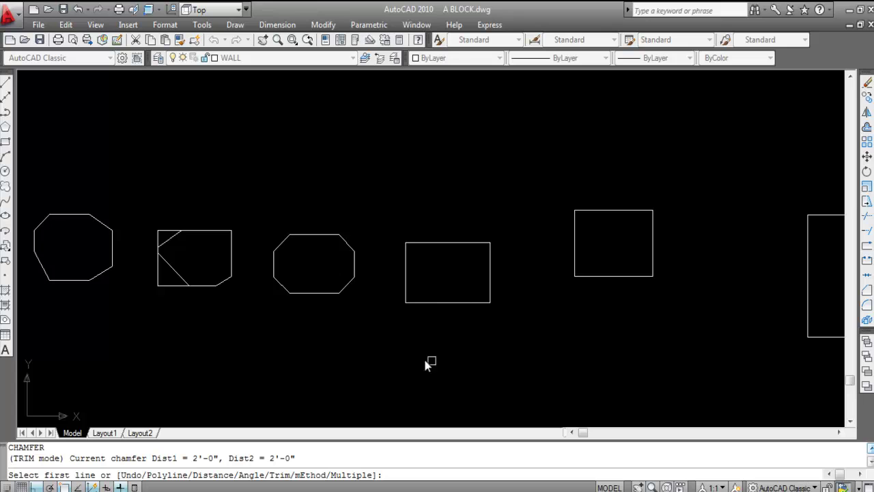
type("D")
key("Return")
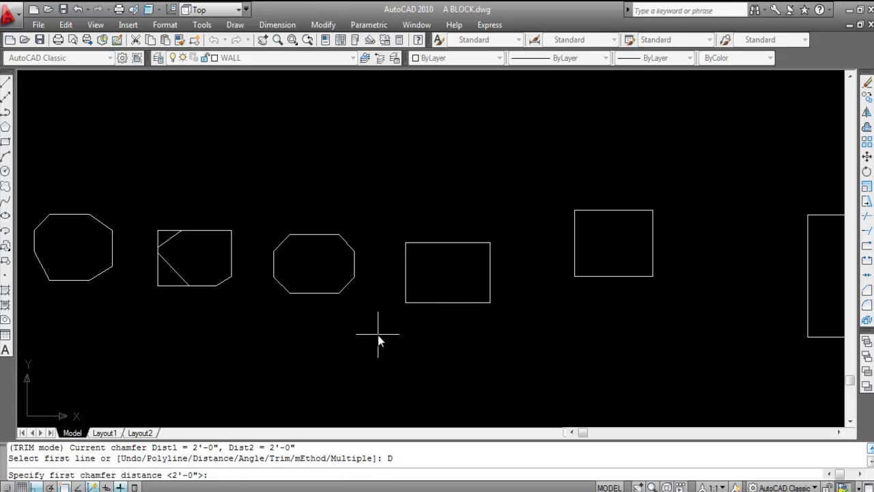
type("3'")
key("Return")
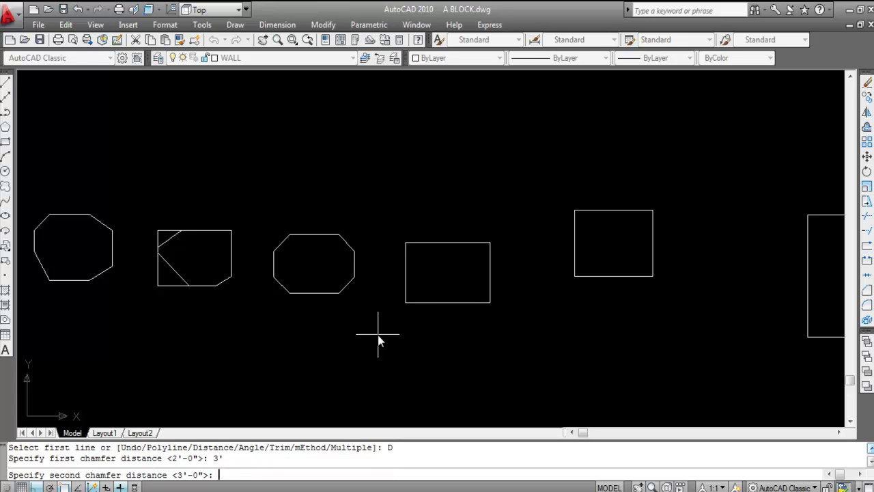
type("3'")
key("Return")
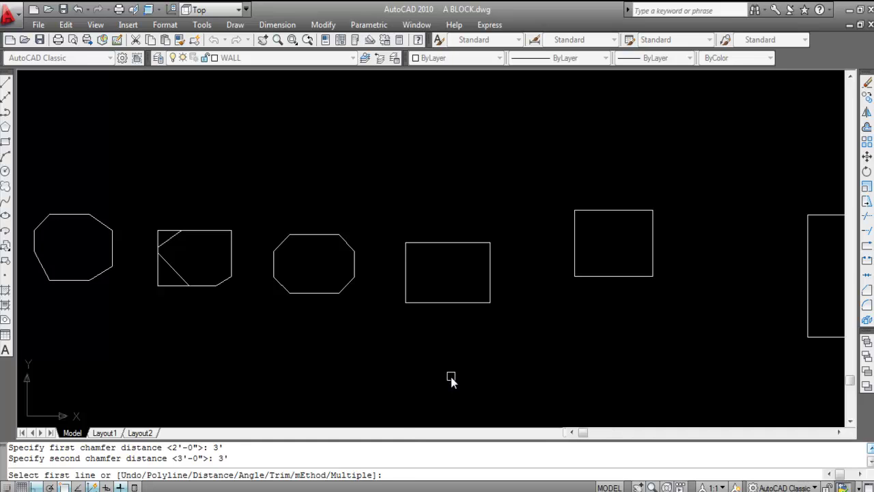
Chamfer all four corners of the plain square in one run using the Multiple option
type("M")
key("Return")
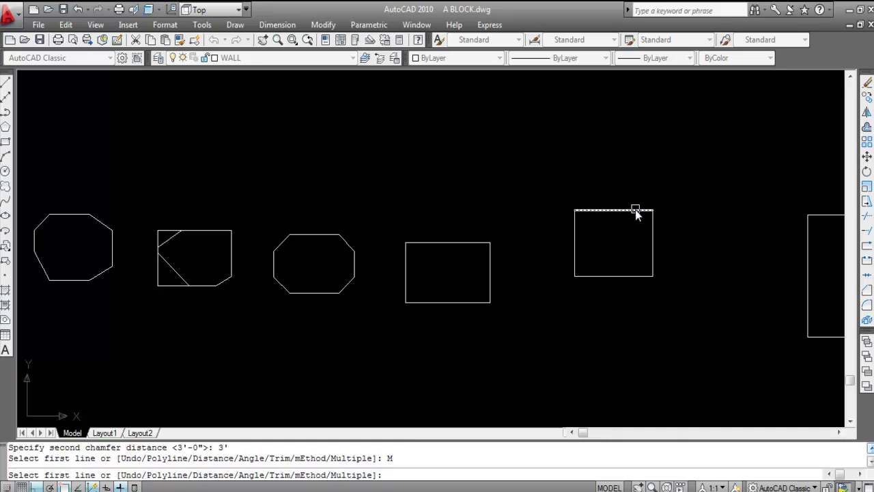
left_click(573, 224)
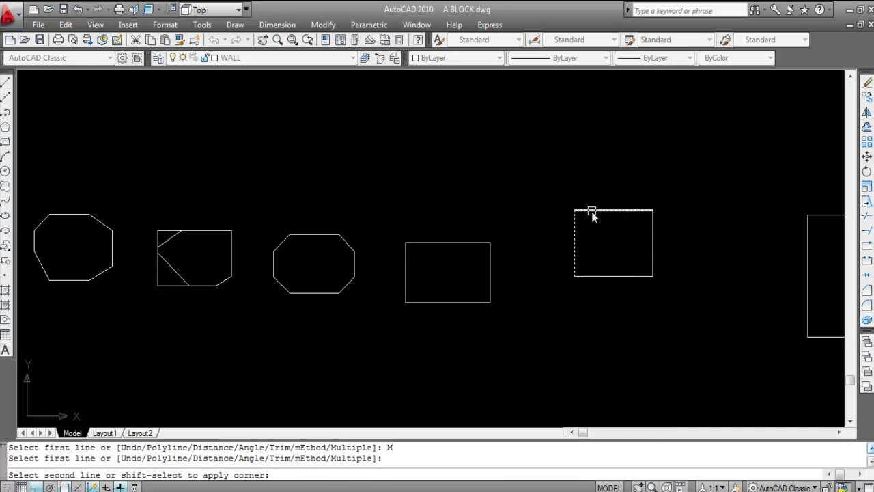
left_click(592, 211)
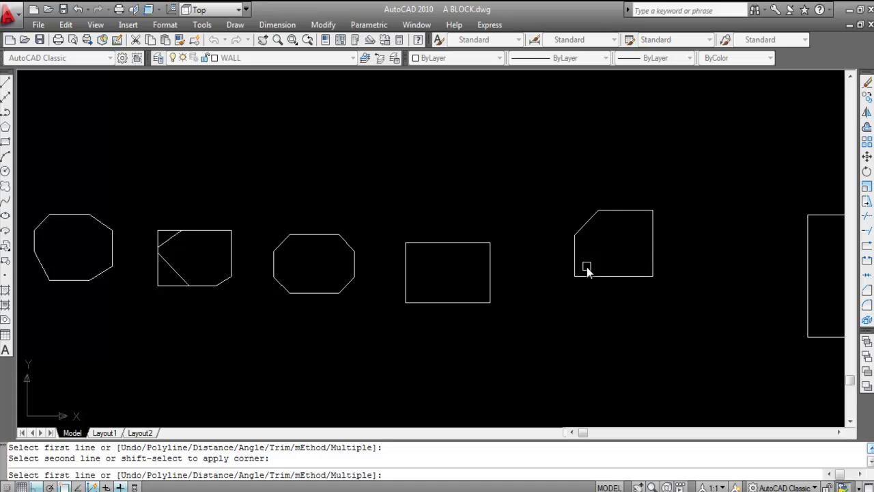
scroll(669, 222, "up", 2)
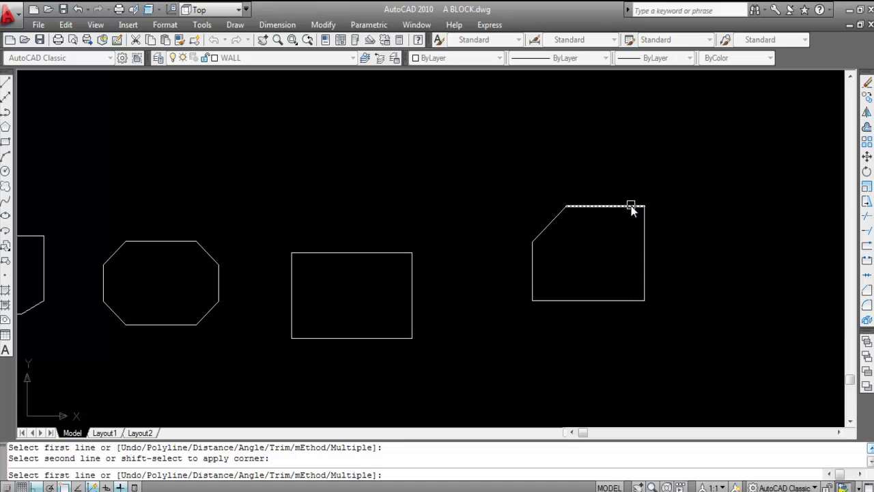
left_click(631, 205)
left_click(644, 225)
left_click(645, 275)
left_click(629, 299)
left_click(546, 300)
left_click(532, 280)
scroll(496, 265, "down", 4)
scroll(431, 270, "up", 5)
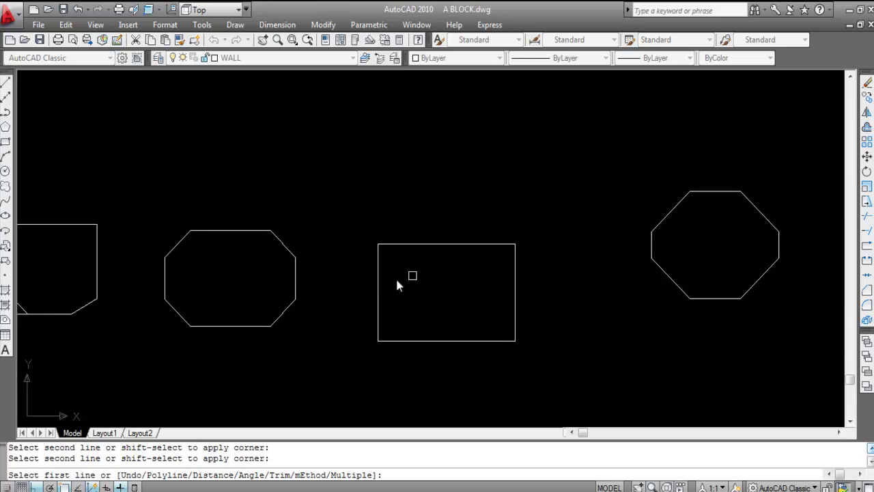
Chamfer the four corners of the plain rectangle beside the square within the same Multiple run
left_click(378, 268)
left_click(393, 246)
left_click(471, 243)
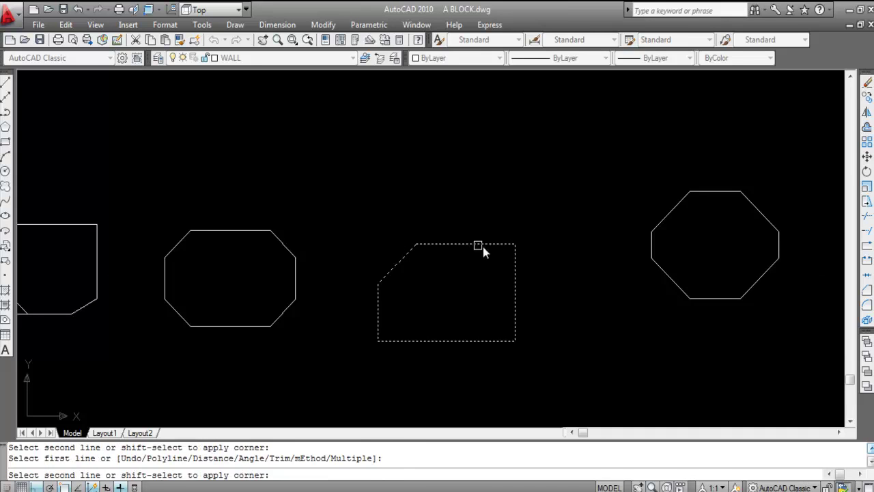
left_click(515, 259)
left_click(514, 327)
left_click(496, 340)
left_click(380, 332)
left_click(391, 340)
Chamfer the five outer corners of the large L-shaped outline within the same Multiple run
scroll(289, 320, "down", 6)
scroll(552, 312, "up", 3)
left_click(431, 311)
scroll(319, 280, "down", 4)
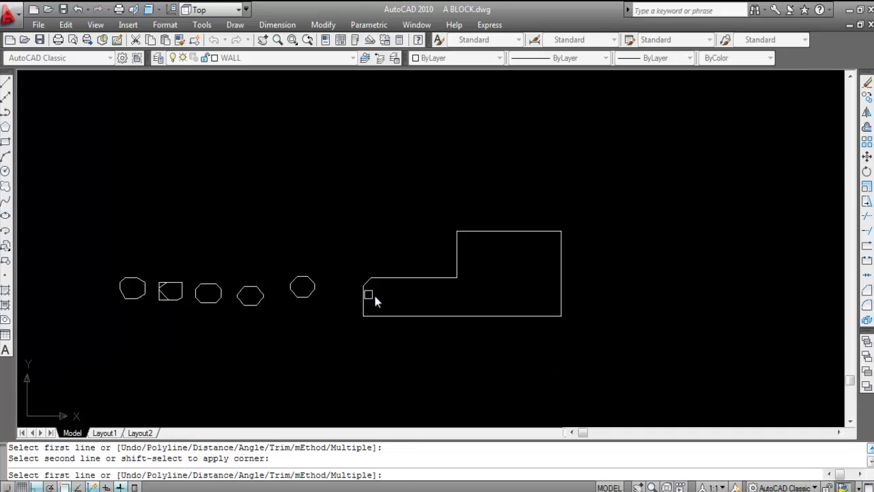
left_click(526, 232)
left_click(562, 250)
left_click(457, 246)
left_click(471, 233)
left_click(371, 315)
left_click(369, 308)
left_click(512, 315)
left_click(564, 302)
left_click(559, 295)
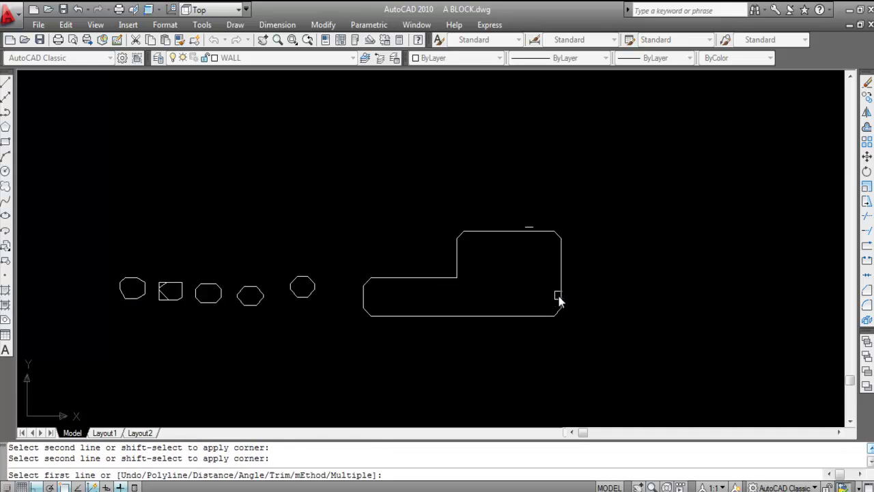
Chamfer the inner corner of the L-shaped outline and review all the chamfered shapes
scroll(456, 277, "up", 3)
left_click(432, 267)
left_click(451, 259)
scroll(386, 273, "down", 4)
scroll(348, 288, "up", 3)
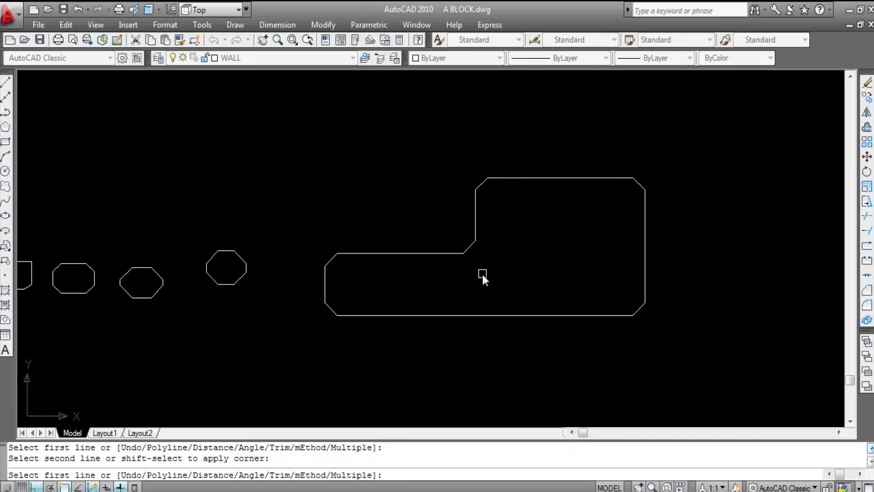
scroll(557, 287, "up", 1)
scroll(562, 287, "down", 3)
scroll(345, 285, "up", 2)
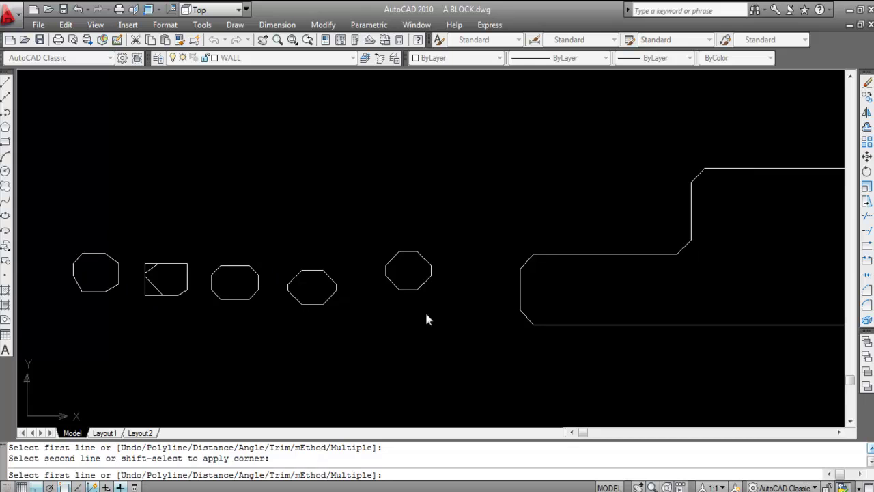
scroll(416, 325, "down", 1)
scroll(535, 310, "up", 1)
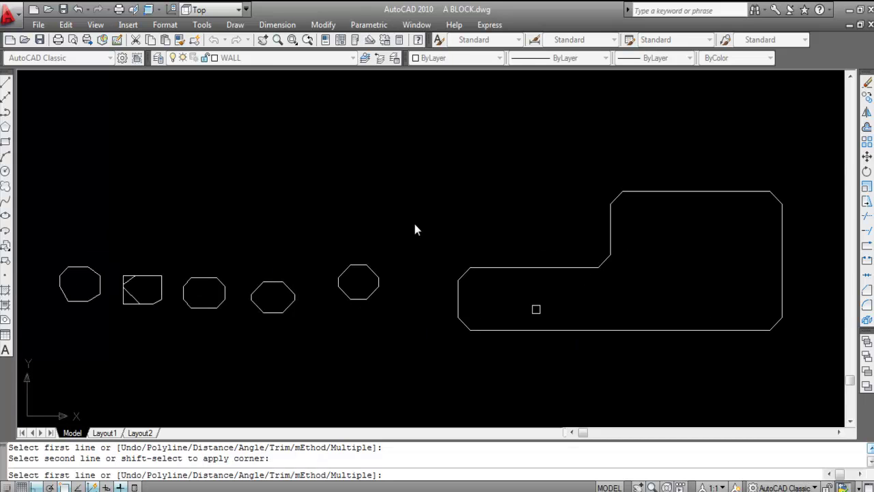
End the Chamfer and undo back past the Multiple chamfers, the polyline chamfer and the two rectangles drawn beside the partly untrimmed shape
key("Delete")
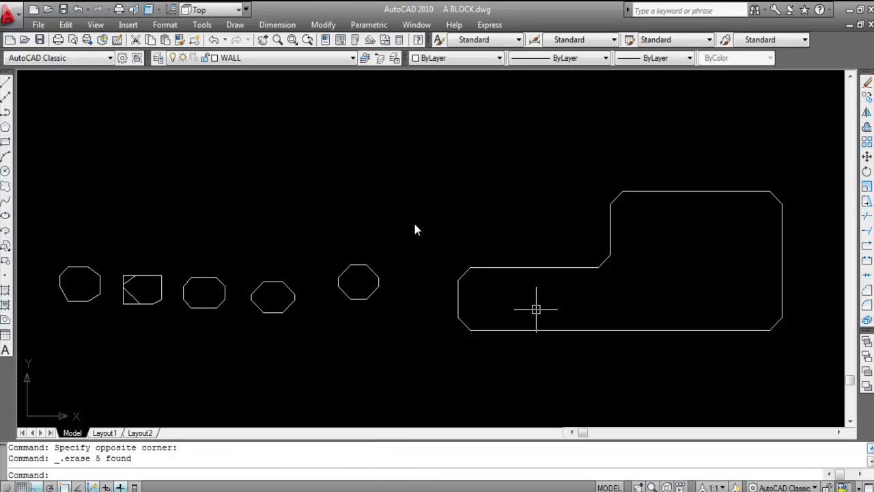
type("u")
key("Return")
key("Return")
key("Return")
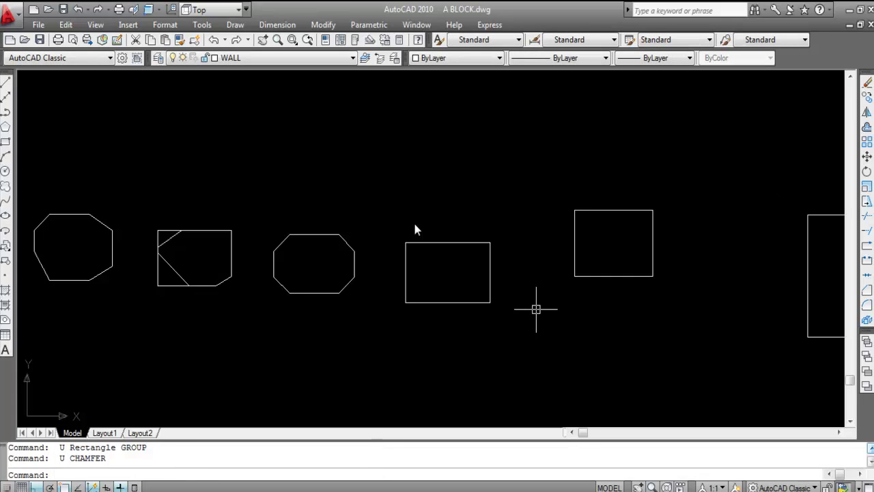
key("Return")
key("Return")
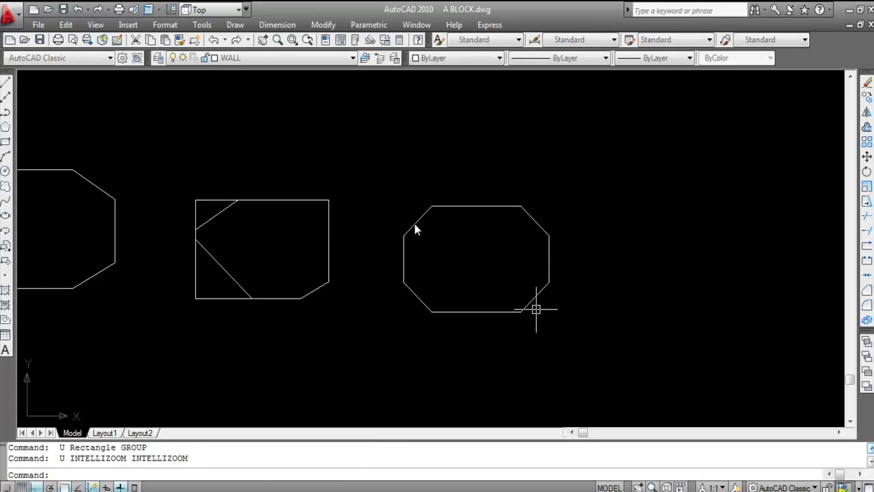
key("Return")
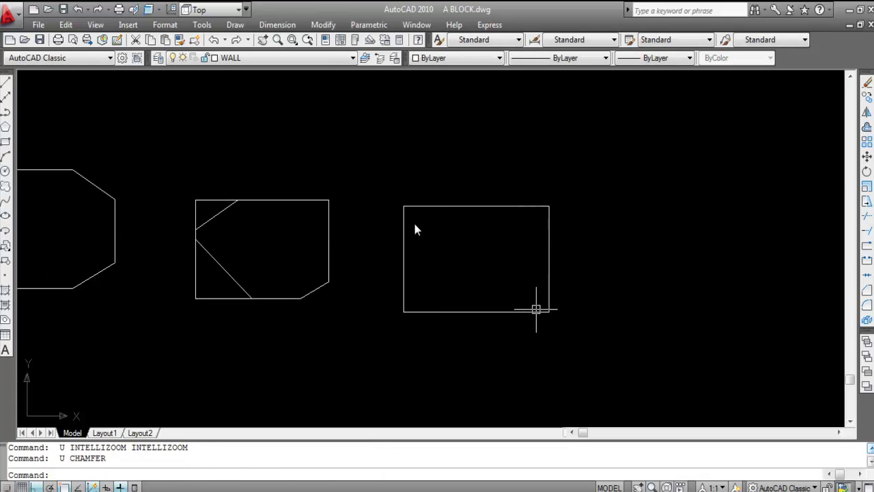
key("Return")
key("Return")
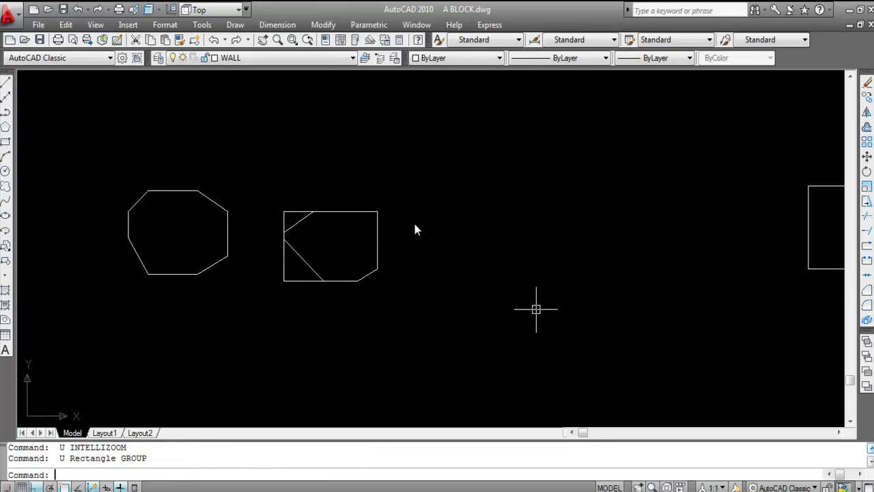
Draw a rectangle in the gap between the partly untrimmed chamfered shape and the plain square
scroll(386, 259, "down", 4)
scroll(432, 265, "up", 1)
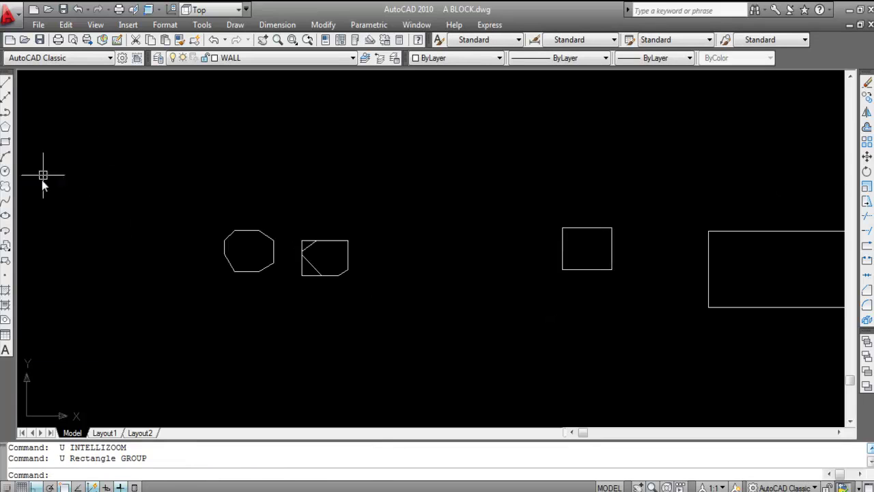
left_click(6, 141)
left_click(400, 236)
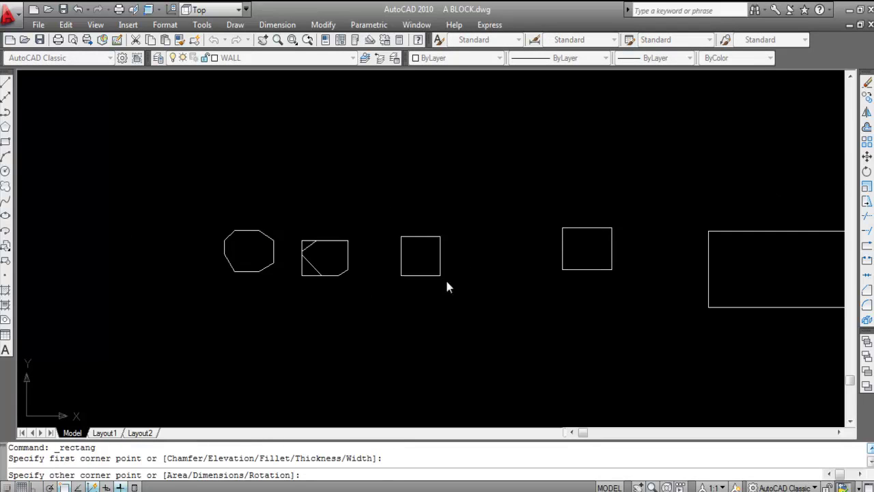
left_click(472, 285)
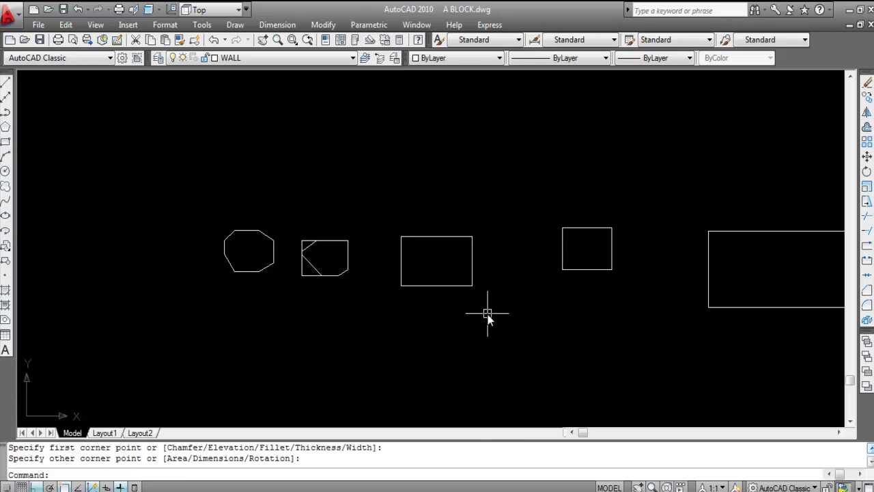
Start a Chamfer in No trim mode with both distances set to 3'
type("CHA")
key("Return")
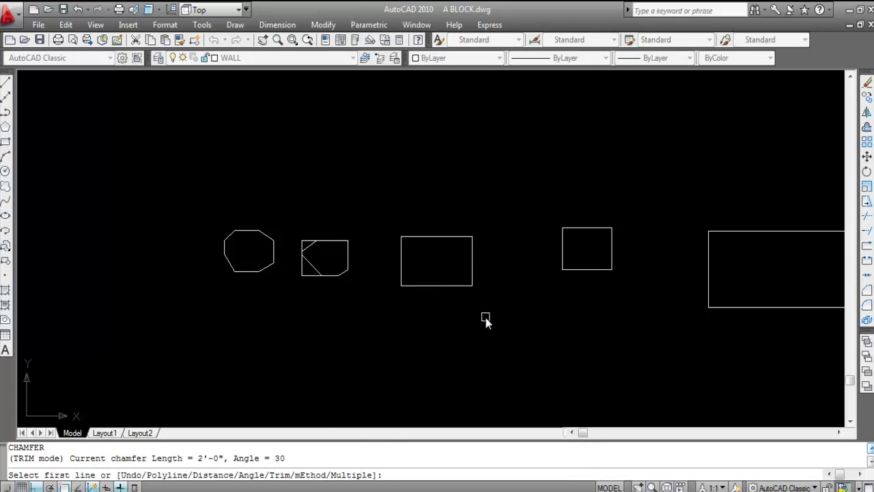
type("T")
key("Return")
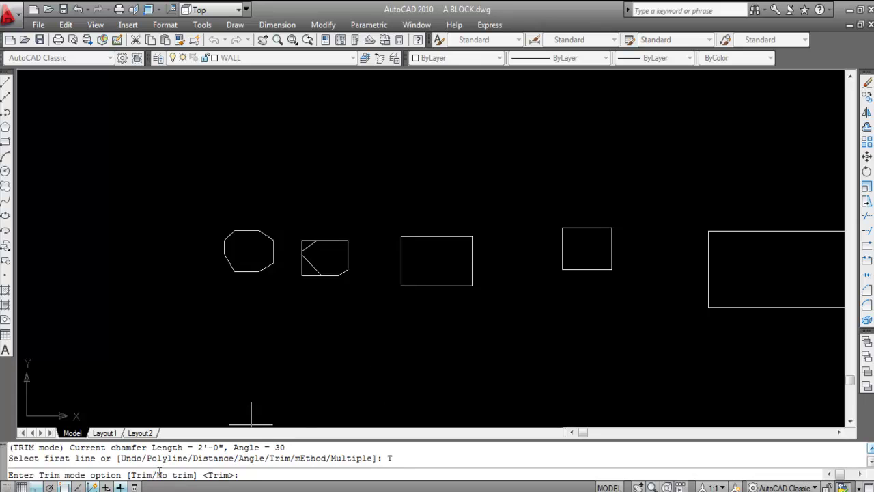
type("N")
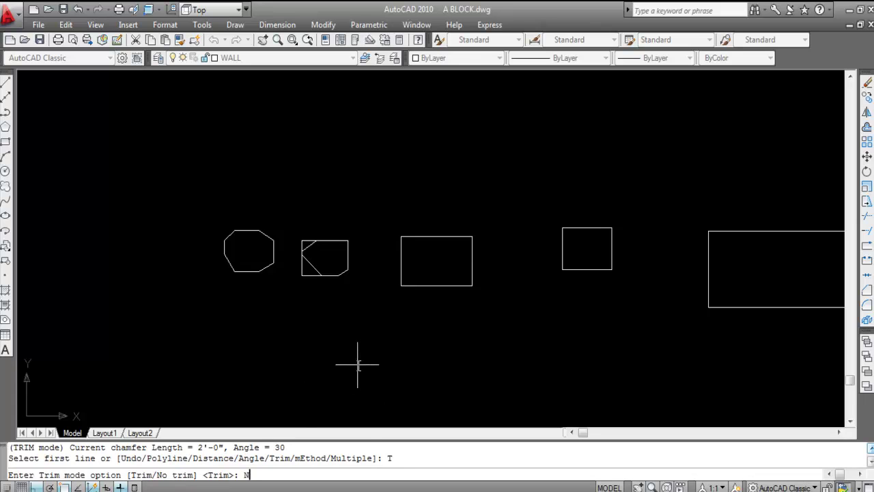
key("Return")
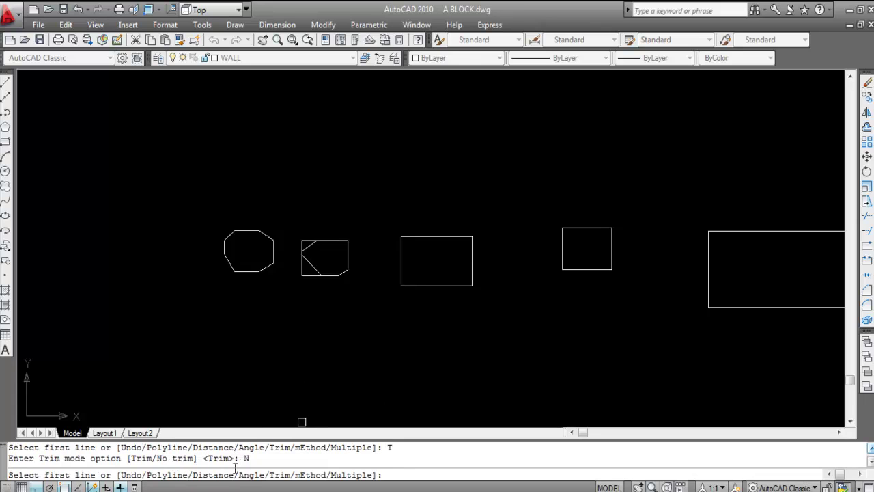
type("D")
key("Return")
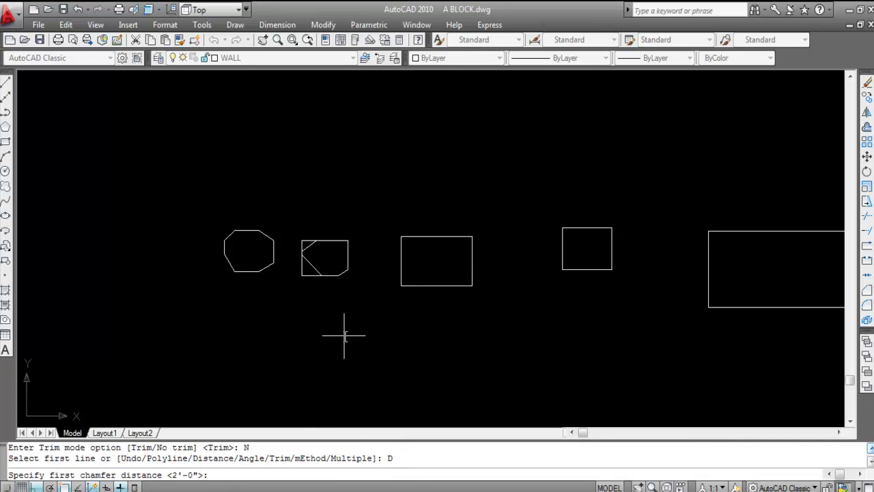
type("3'")
key("Return")
type("3'")
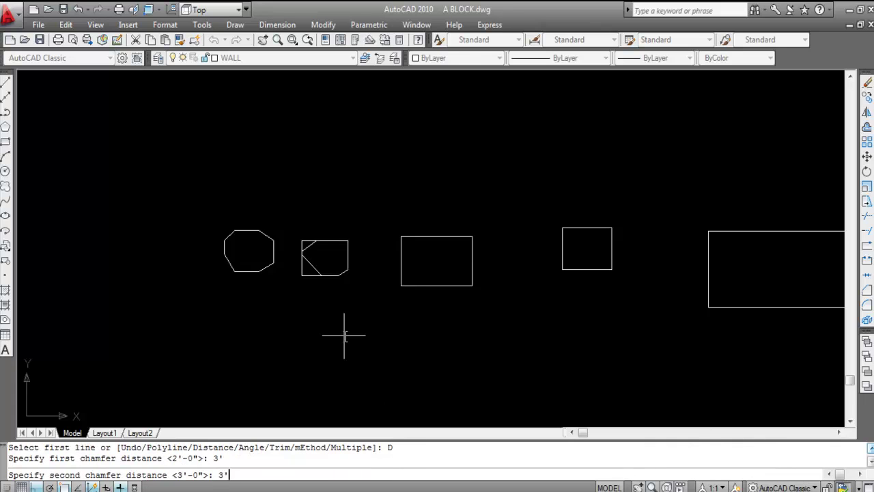
key("Return")
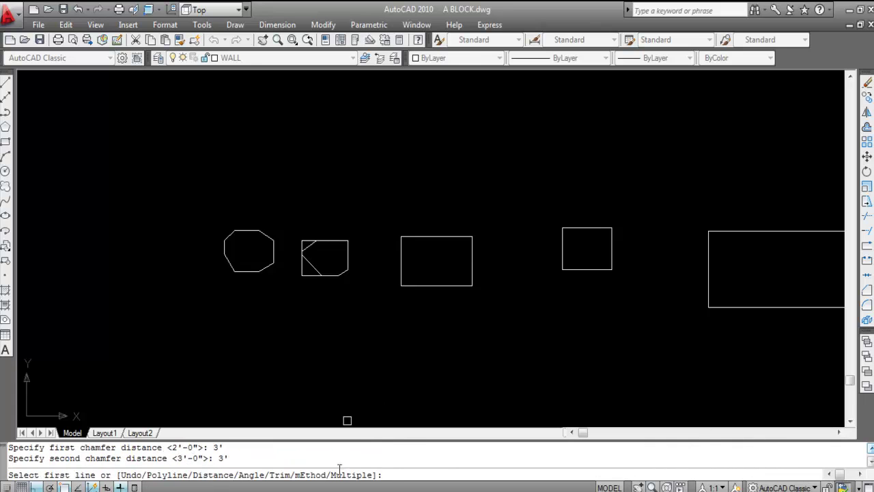
Chamfer all four corners of the new rectangle in one run using the Multiple option
type("M")
key("Return")
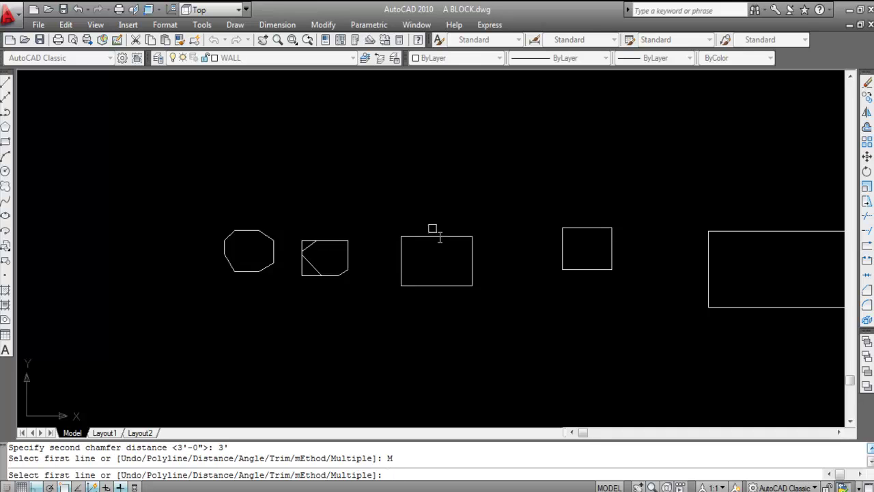
scroll(485, 255, "up", 2)
left_click(366, 249)
left_click(367, 250)
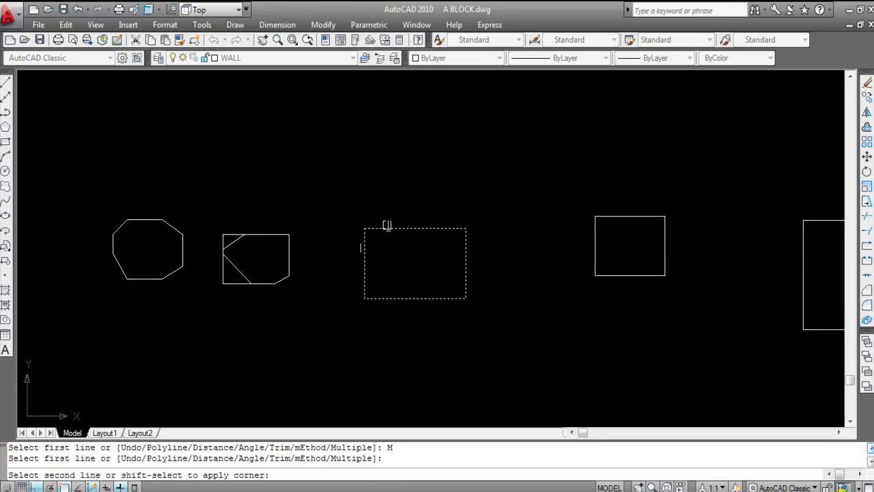
left_click(387, 228)
left_click(438, 230)
left_click(467, 246)
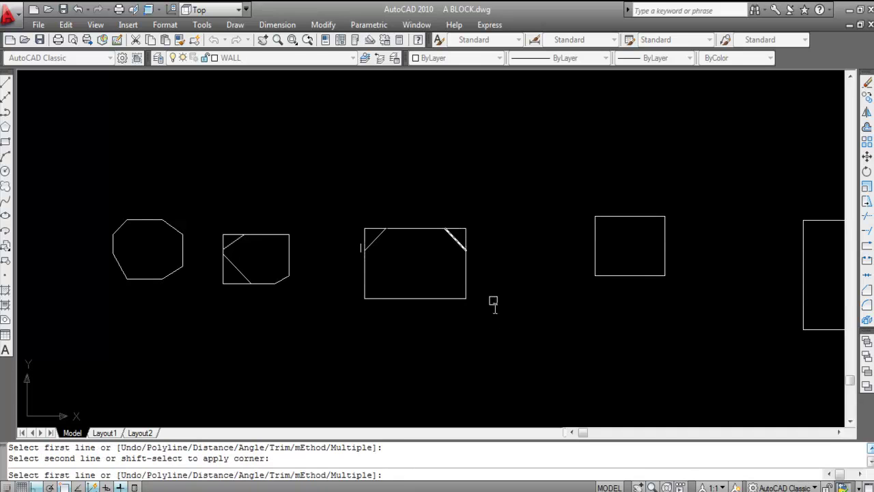
left_click(465, 280)
left_click(455, 298)
left_click(377, 298)
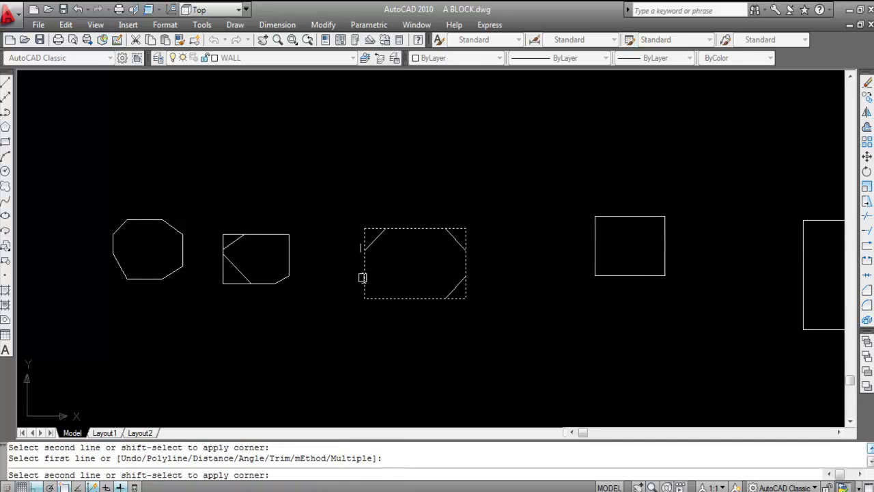
left_click(364, 274)
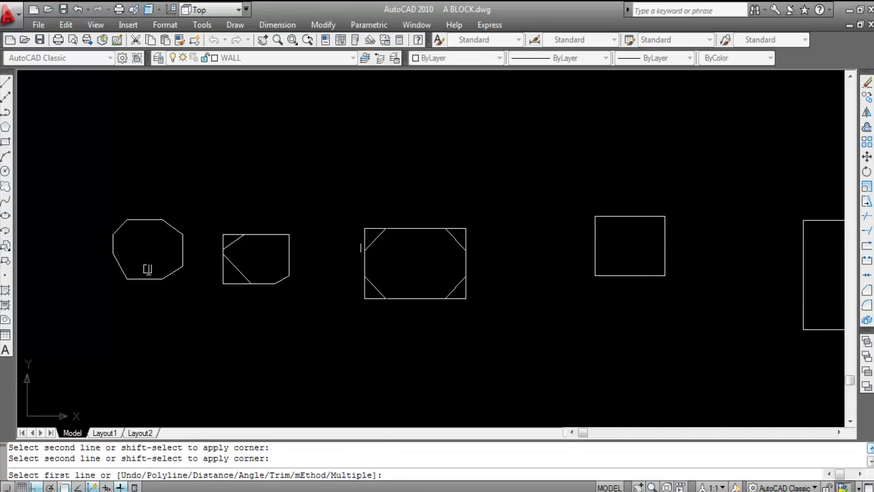
Chamfer the four corners of the plain square by picking adjacent side pairs, continuing the same No trim Multiple run
scroll(146, 269, "down", 3)
scroll(461, 251, "up", 4)
left_click(479, 234)
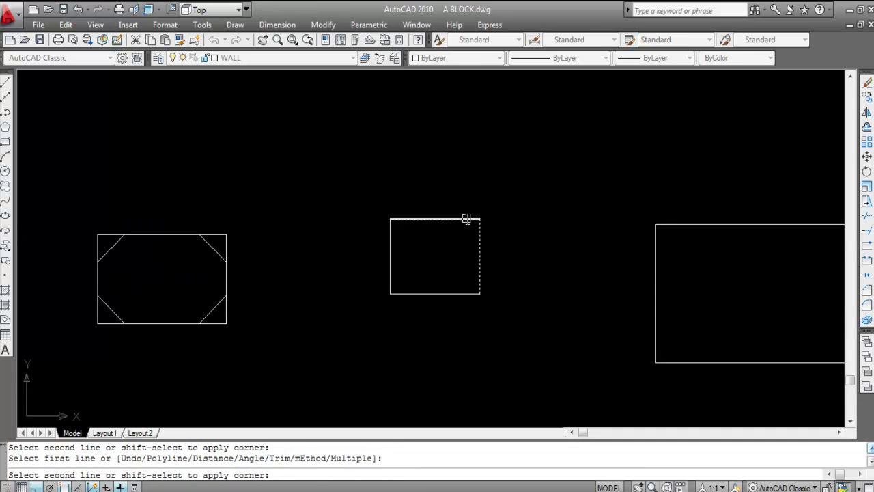
left_click(468, 220)
left_click(390, 229)
left_click(410, 219)
left_click(480, 231)
left_click(463, 220)
left_click(459, 294)
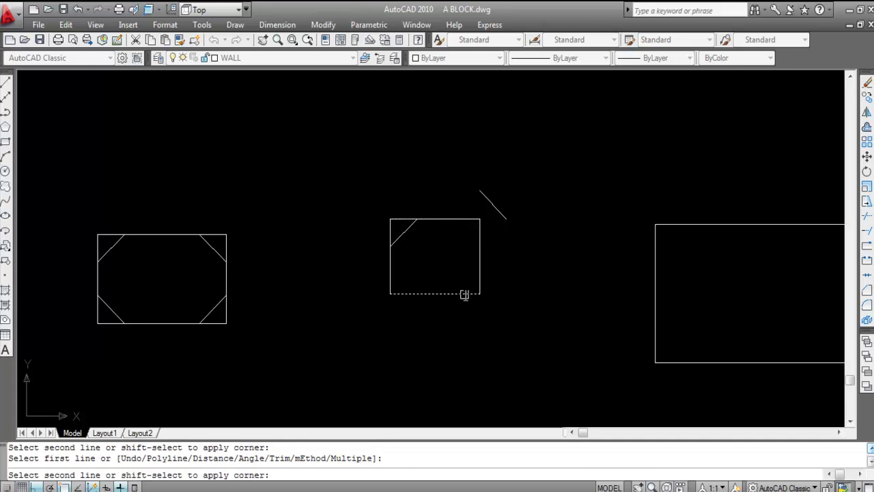
left_click(480, 274)
left_click(392, 286)
left_click(410, 294)
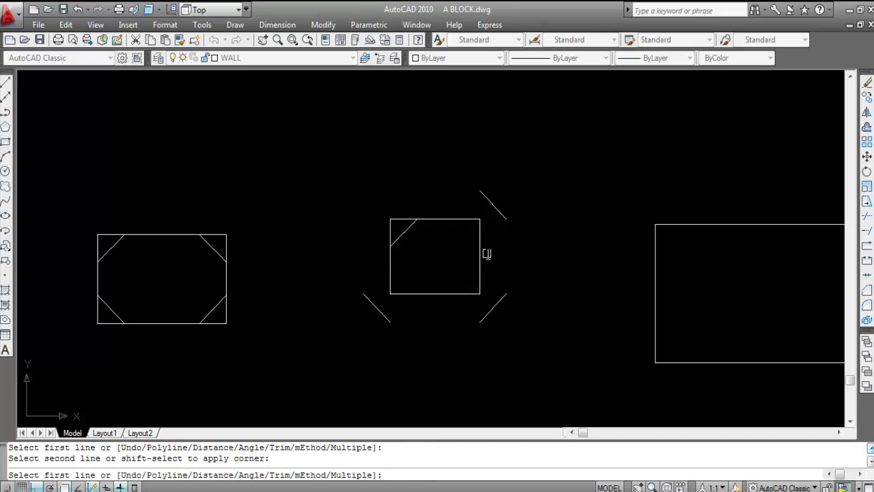
Undo the three chamfer lines placed outside the square, and chamfer its upper-right, lower-right and lower-left corners again
type("U")
key("Return")
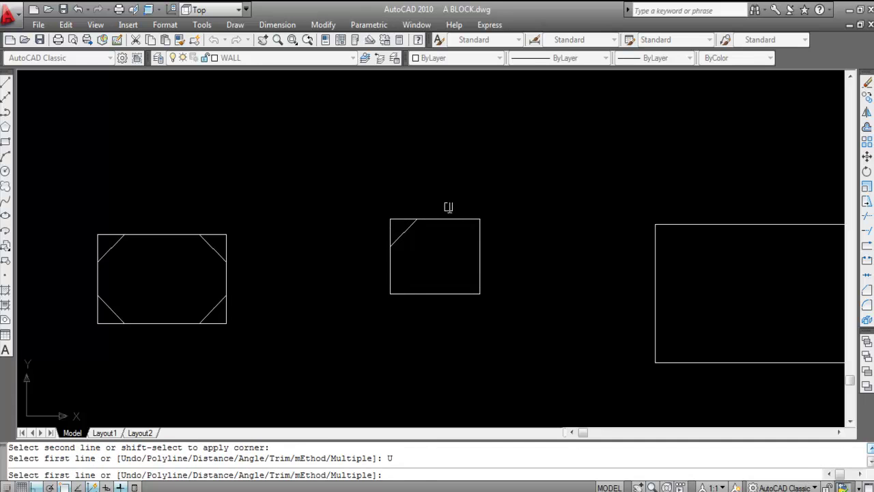
left_click(461, 218)
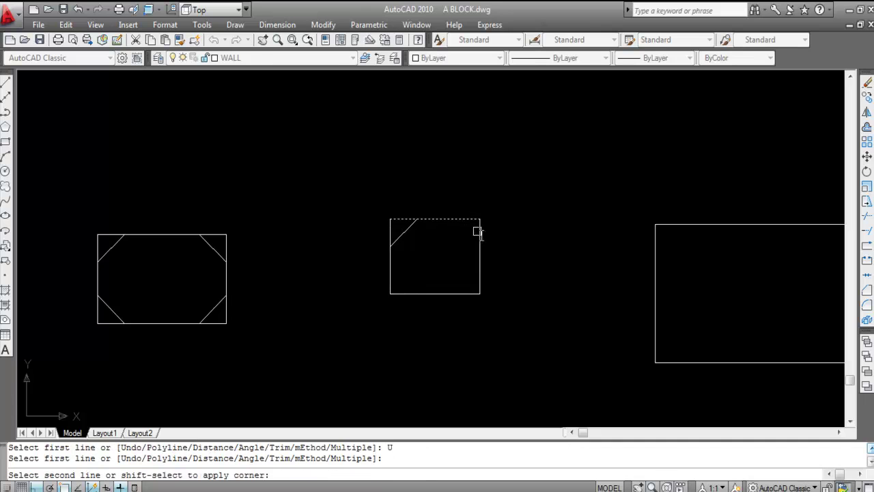
left_click(479, 239)
left_click(478, 274)
left_click(468, 294)
left_click(410, 294)
left_click(390, 279)
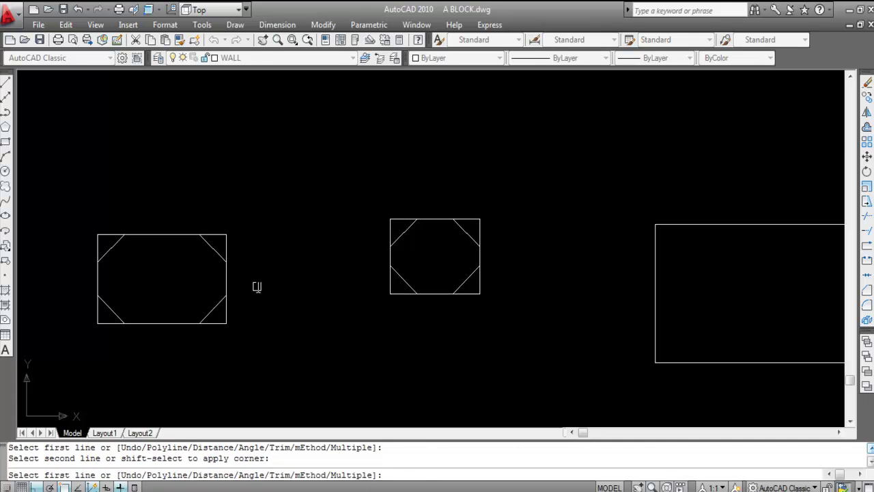
Chamfer the two corners at the narrow left end of the L-shaped outline in the same Multiple run
scroll(253, 283, "down", 2)
scroll(259, 276, "down", 2)
scroll(551, 237, "up", 2)
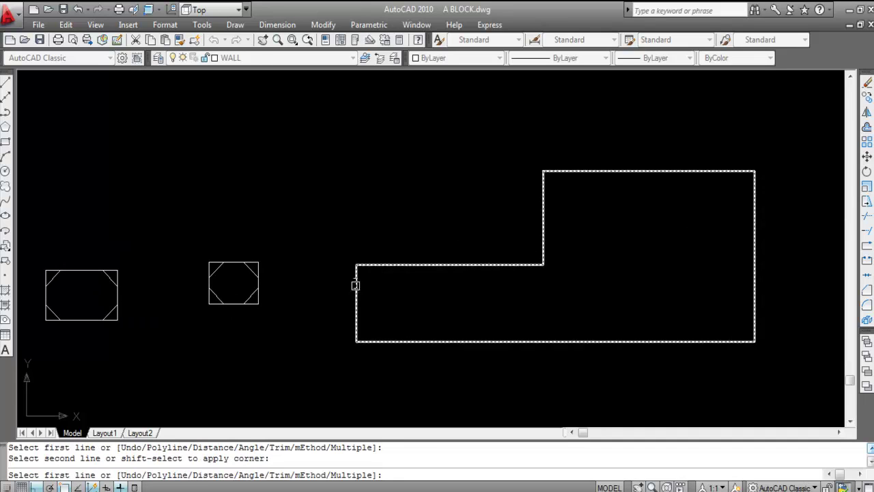
left_click(354, 280)
left_click(397, 264)
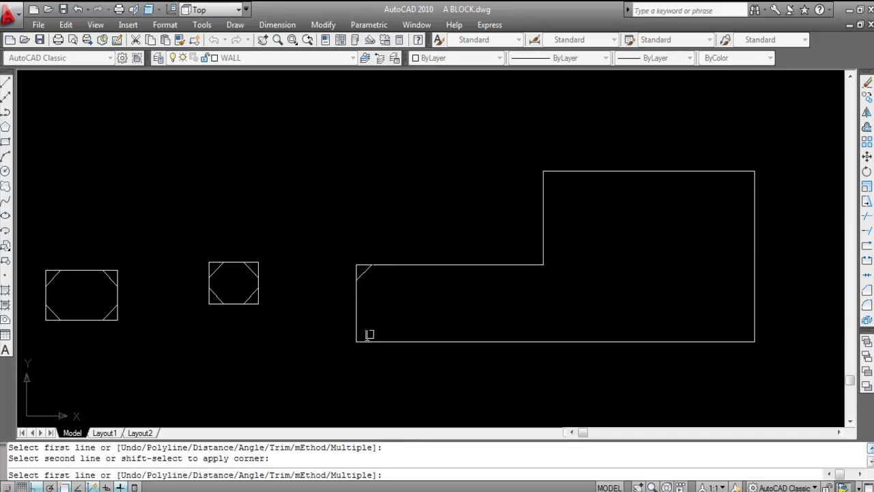
left_click(356, 322)
left_click(385, 341)
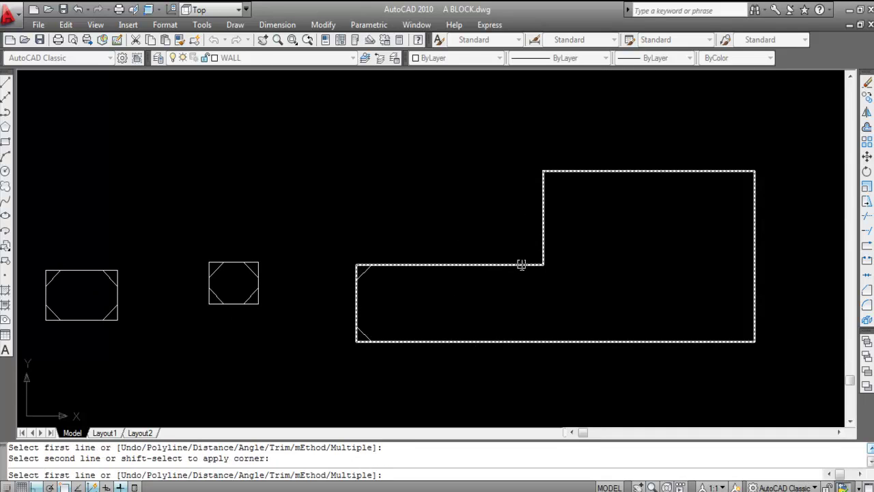
Undo the last chamfer attempt, and chamfer the upper-left, upper-right and lower-right outer corners of the L-shaped outline's taller part
type("U")
key("Return")
left_click(571, 171)
left_click(571, 170)
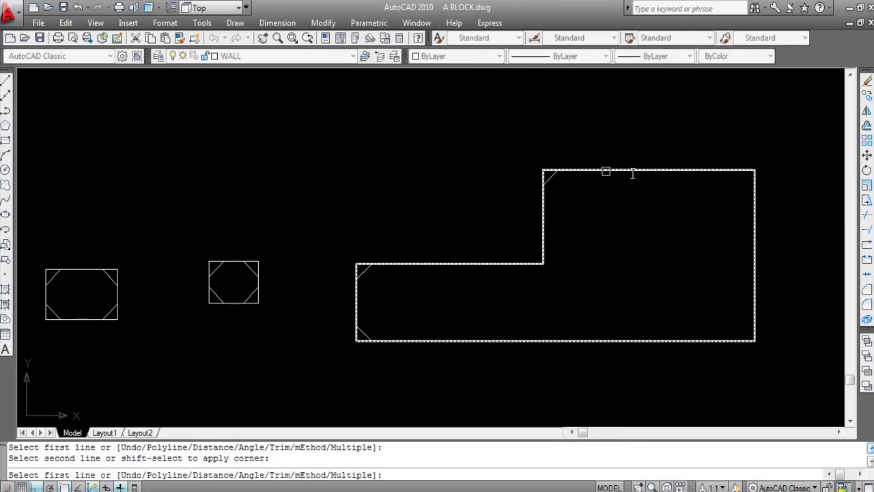
left_click(695, 171)
left_click(755, 187)
left_click(754, 315)
left_click(726, 340)
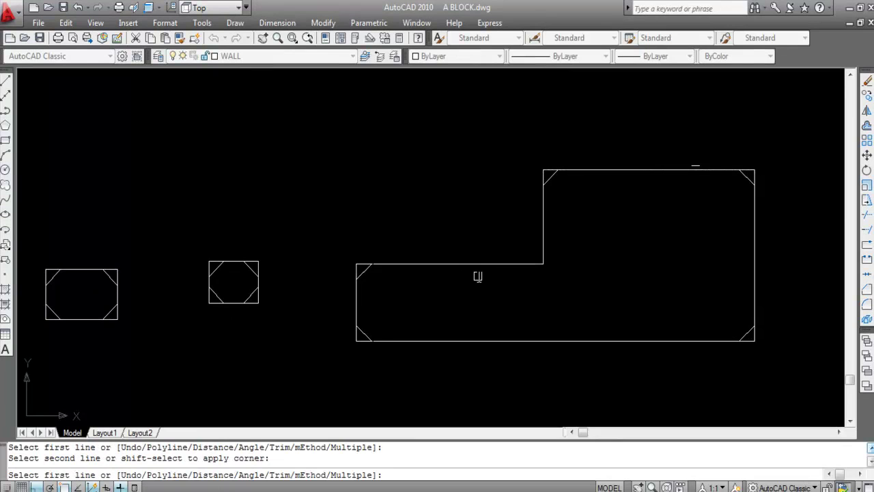
End the Multiple run and chamfer the L-shaped outline's inner corner with a new Chamfer command
key("Escape")
type("cha")
key("Return")
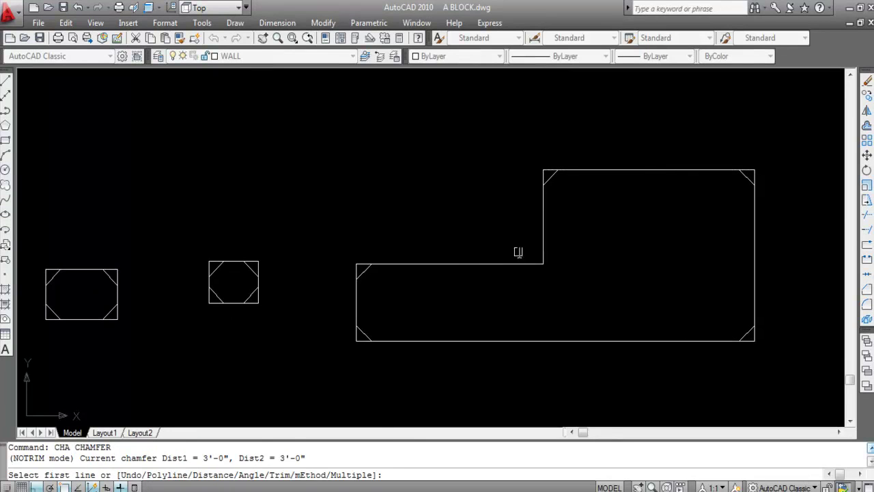
left_click(518, 264)
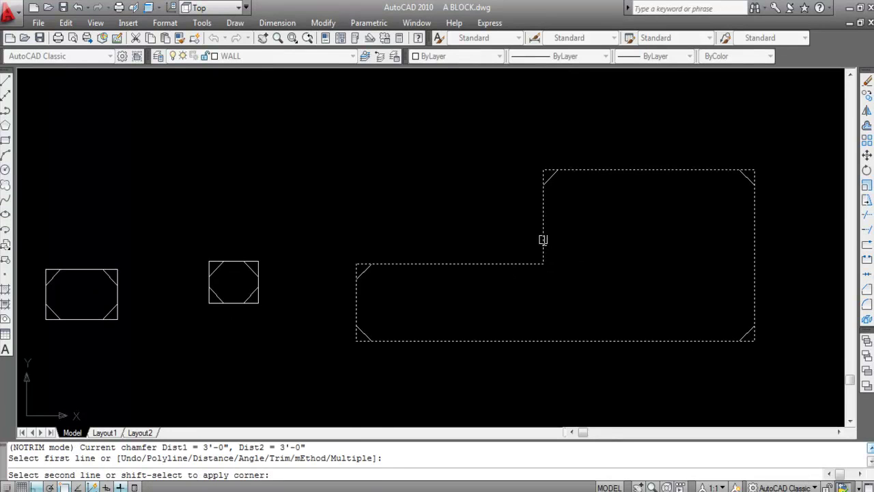
left_click(542, 239)
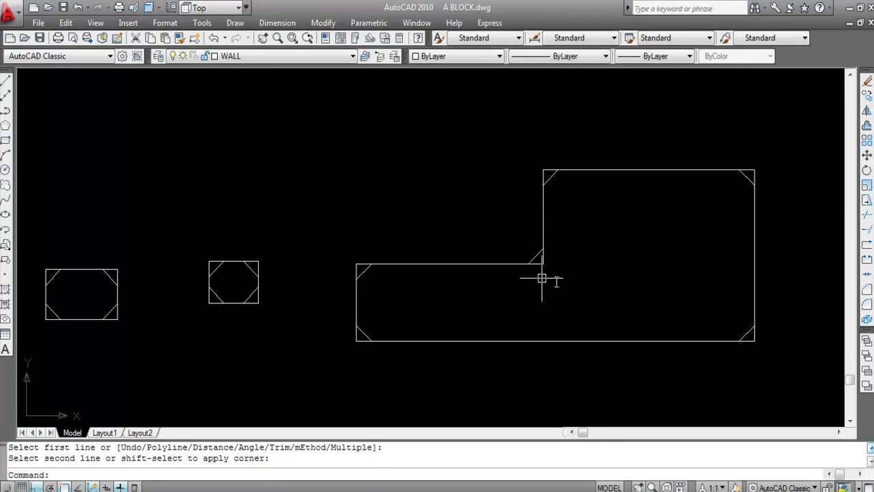
Examine the row of chamfered shapes, comparing the trimmed and untrimmed corners from the octagonal shape to the L-shaped outline
scroll(555, 281, "down", 2)
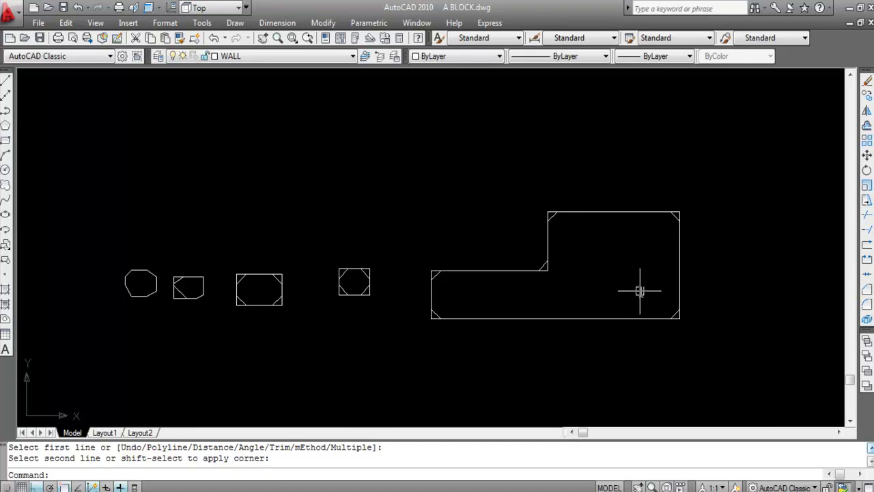
scroll(638, 287, "up", 2)
scroll(642, 293, "down", 5)
scroll(530, 289, "up", 3)
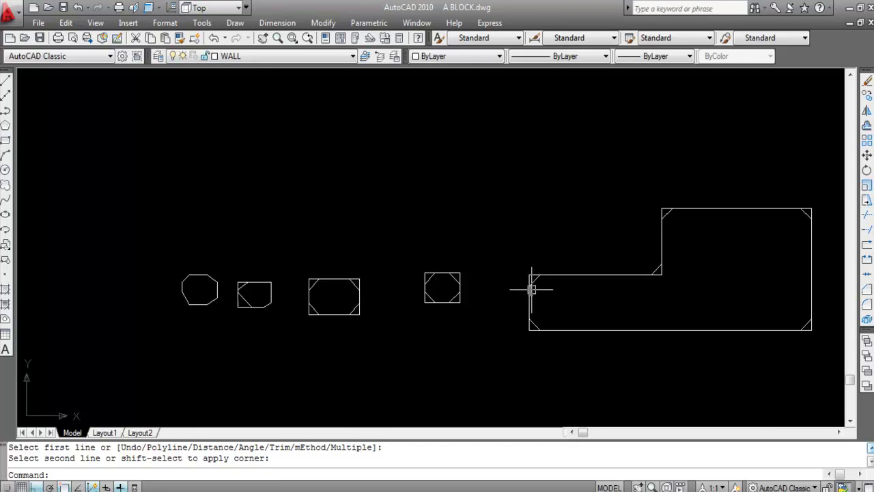
scroll(423, 289, "down", 2)
scroll(426, 287, "up", 3)
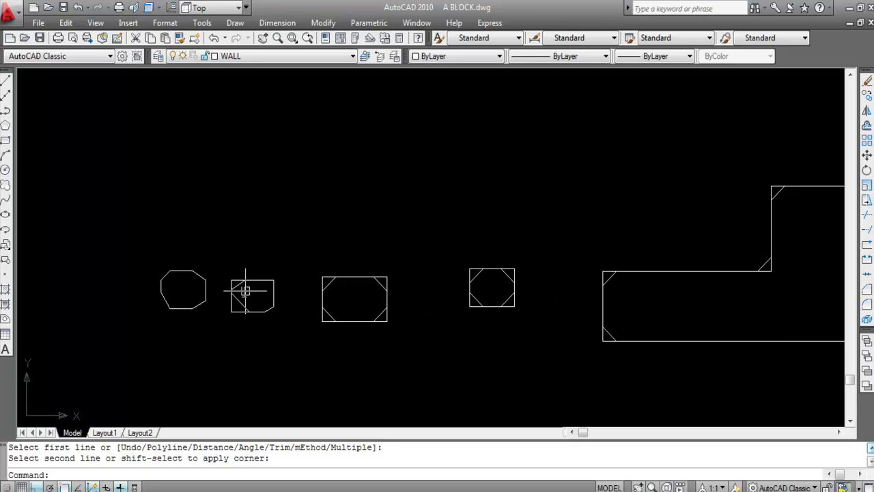
scroll(371, 299, "up", 2)
scroll(404, 301, "down", 4)
scroll(405, 300, "up", 3)
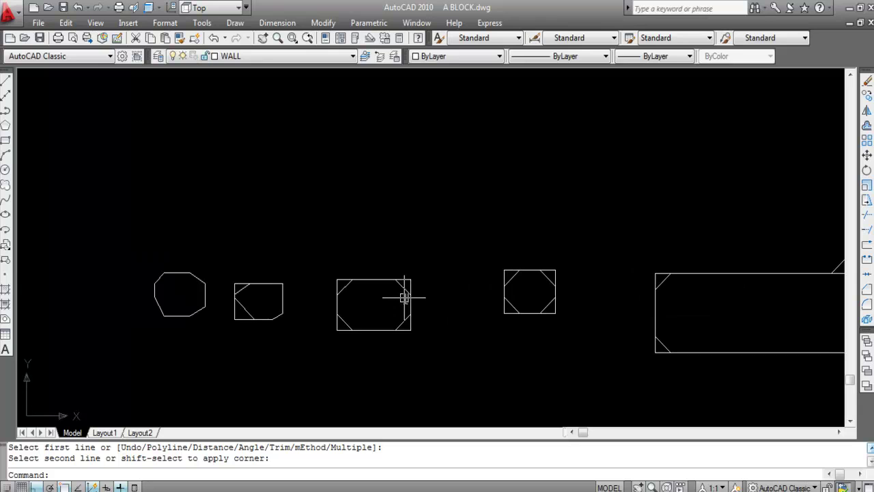
scroll(404, 297, "up", 1)
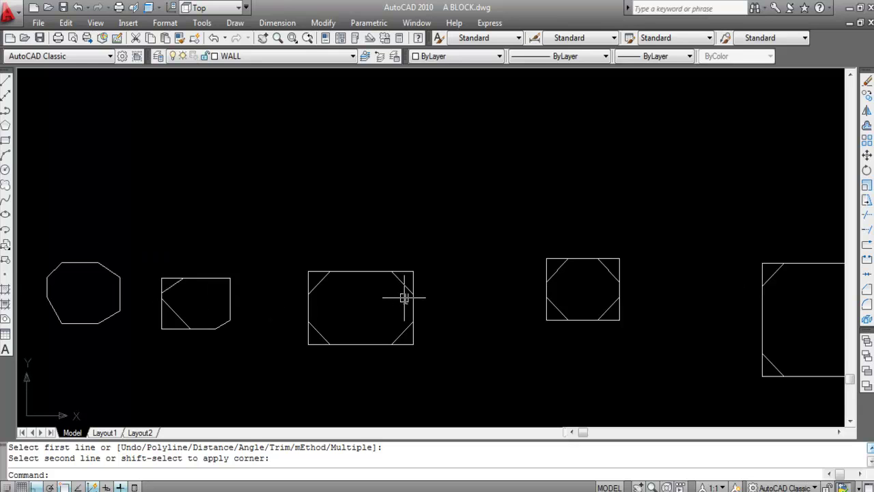